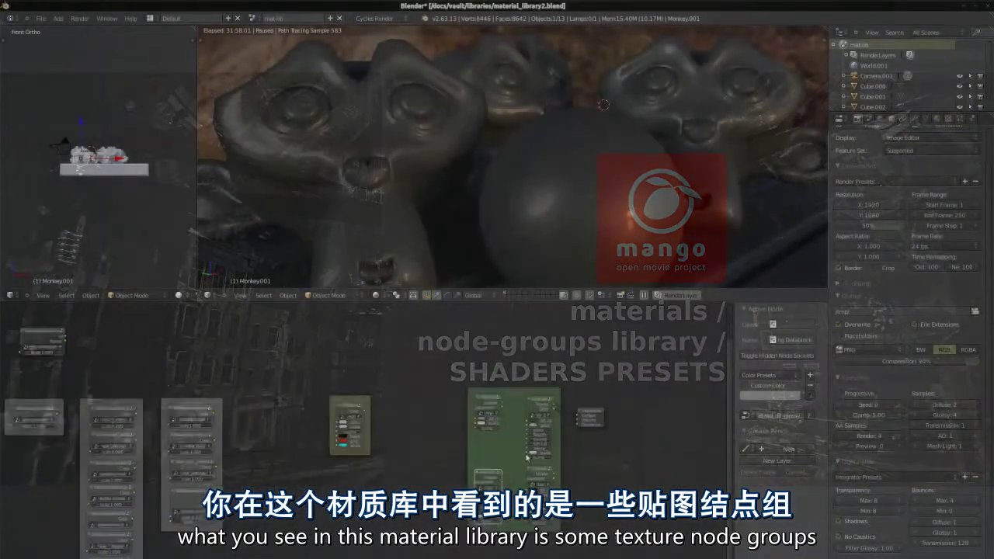
Enter the advanced diffuse group to view its inner nodes, then exit to the shaders frame.
scroll(527, 458, "up", 2)
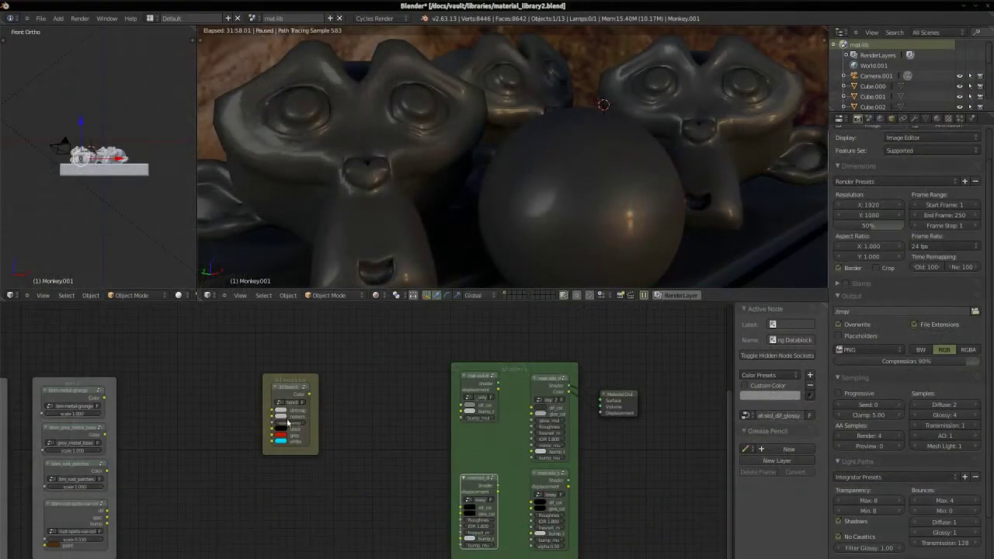
scroll(345, 466, "up", 2)
middle_click_drag(444, 517, 429, 482)
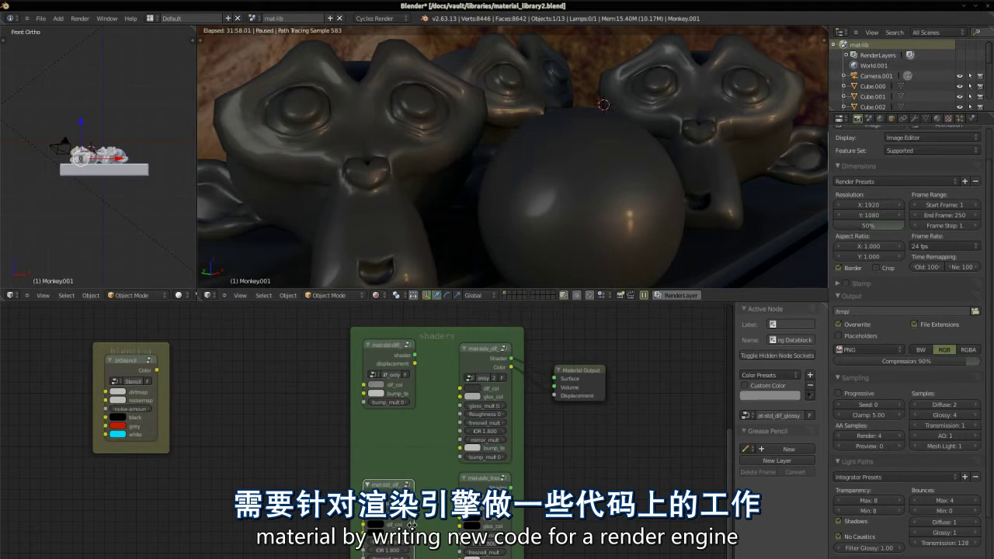
left_click(489, 368)
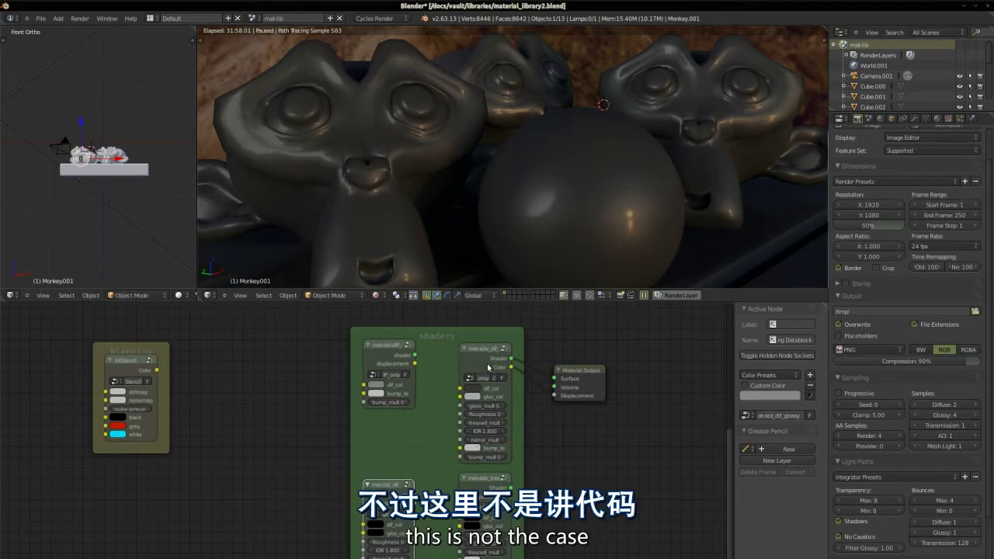
key("Tab")
scroll(451, 459, "down", 3)
scroll(511, 519, "up", 4)
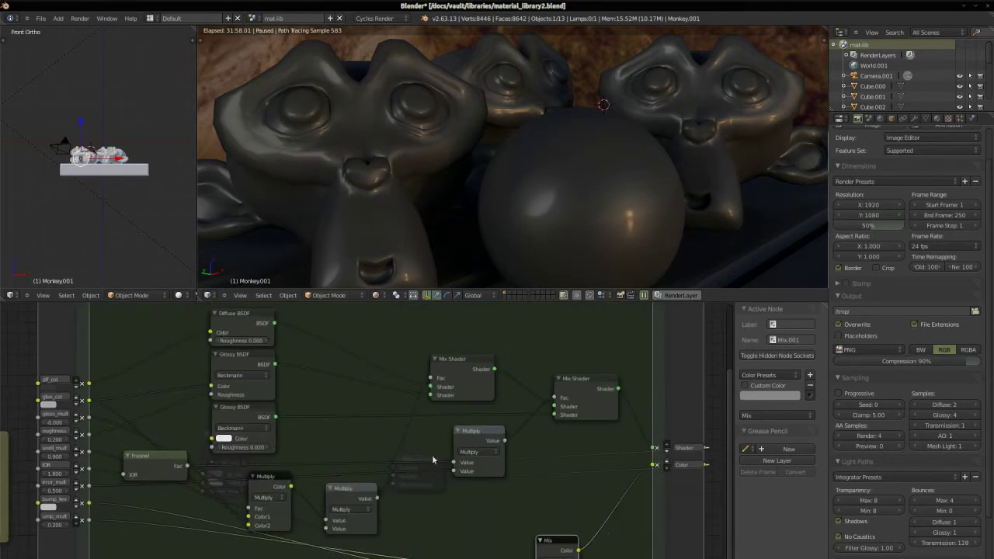
key("Tab")
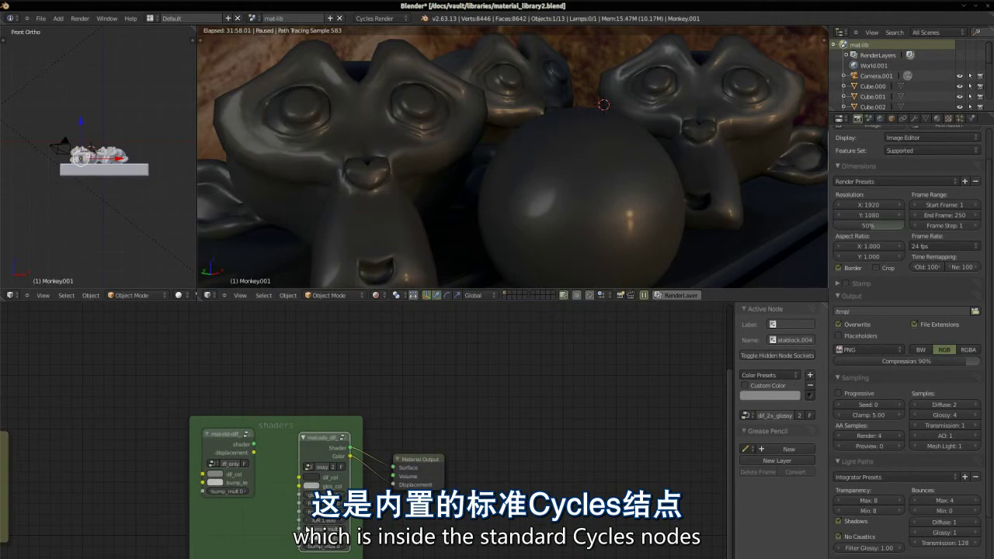
Select the diffuse-only shader group, look inside it briefly, then close it again.
scroll(295, 552, "down", 1)
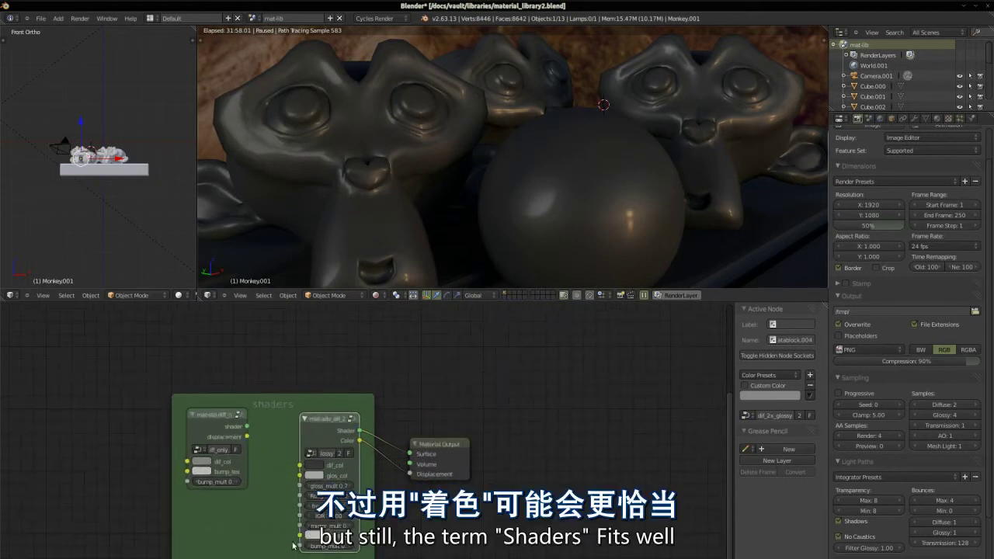
middle_click_drag(289, 529, 316, 449)
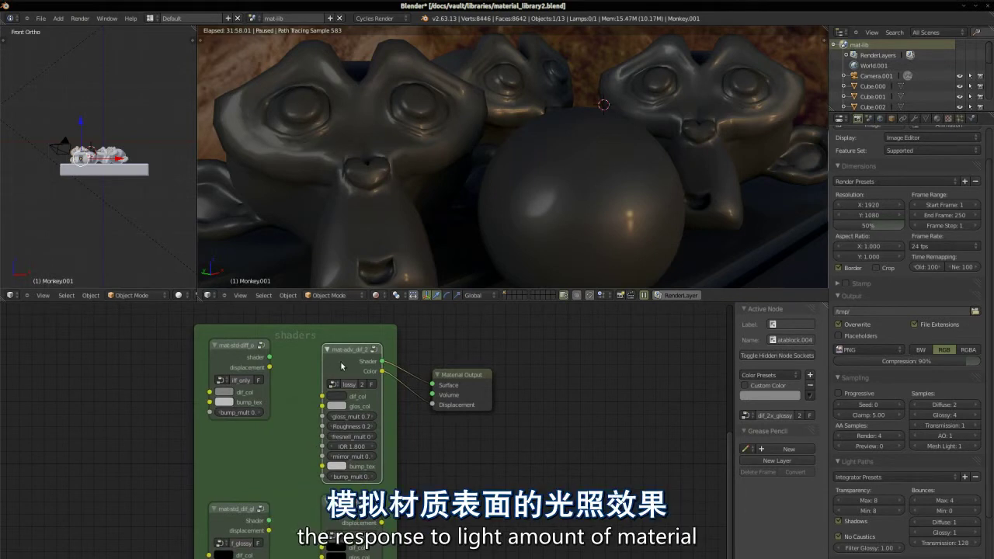
left_click(241, 355)
scroll(330, 381, "down", 2)
scroll(342, 379, "up", 2)
key("Tab")
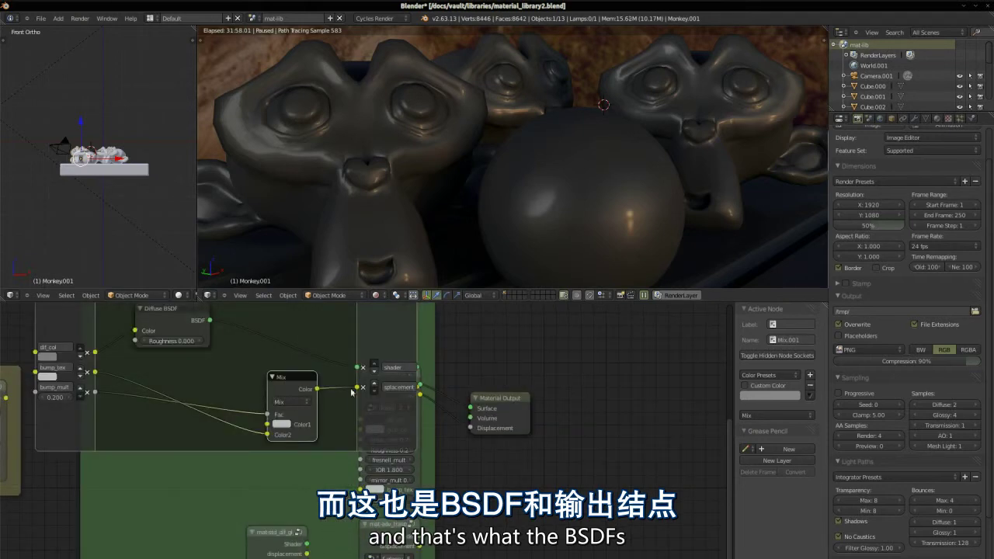
middle_click_drag(184, 441, 284, 510)
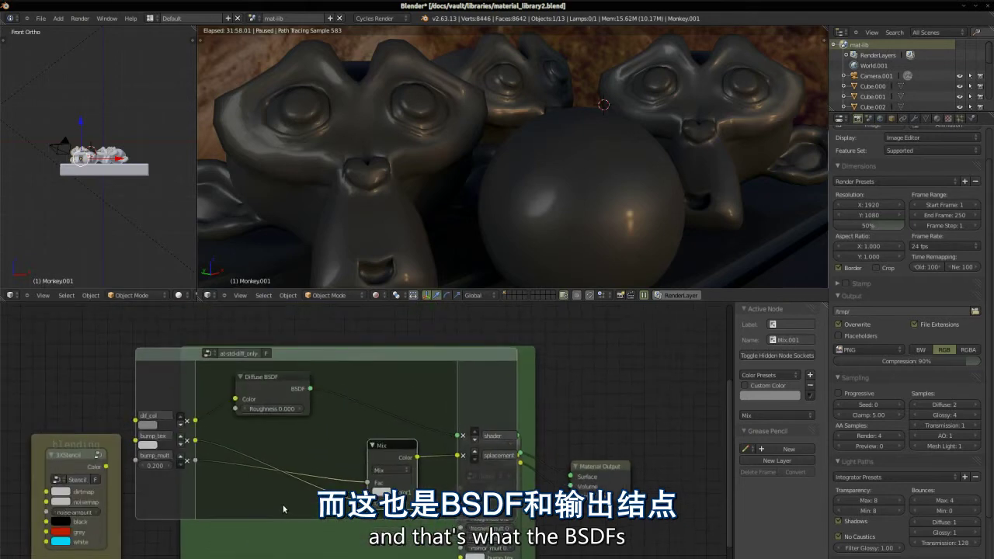
key("Tab")
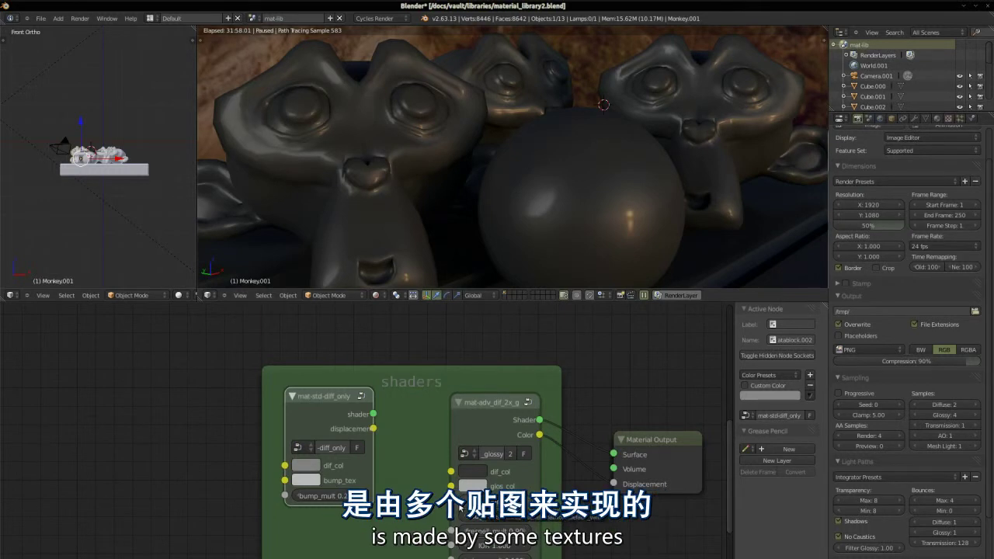
Reopen the mat-std-diff_only group and select its Diffuse BSDF node.
scroll(487, 483, "down", 7)
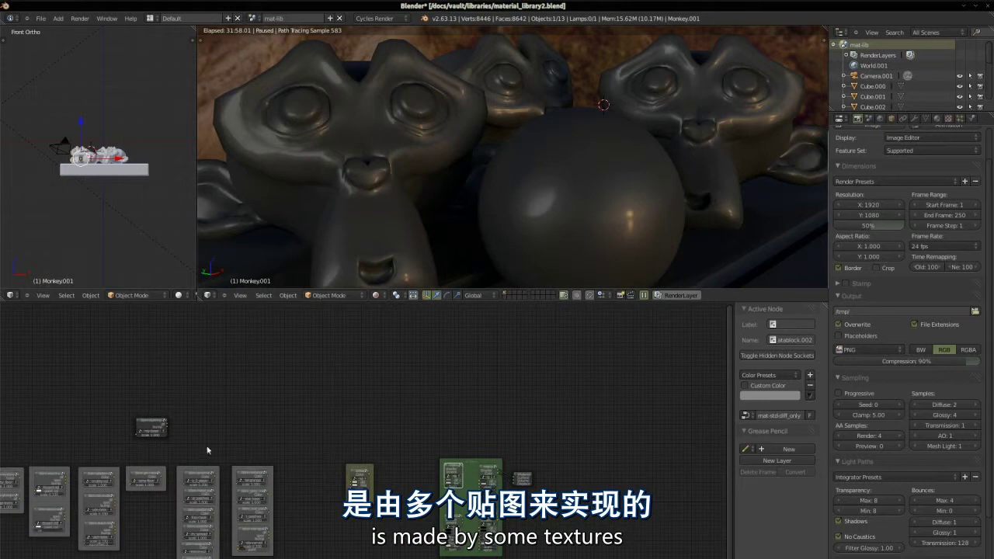
scroll(237, 553, "up", 2)
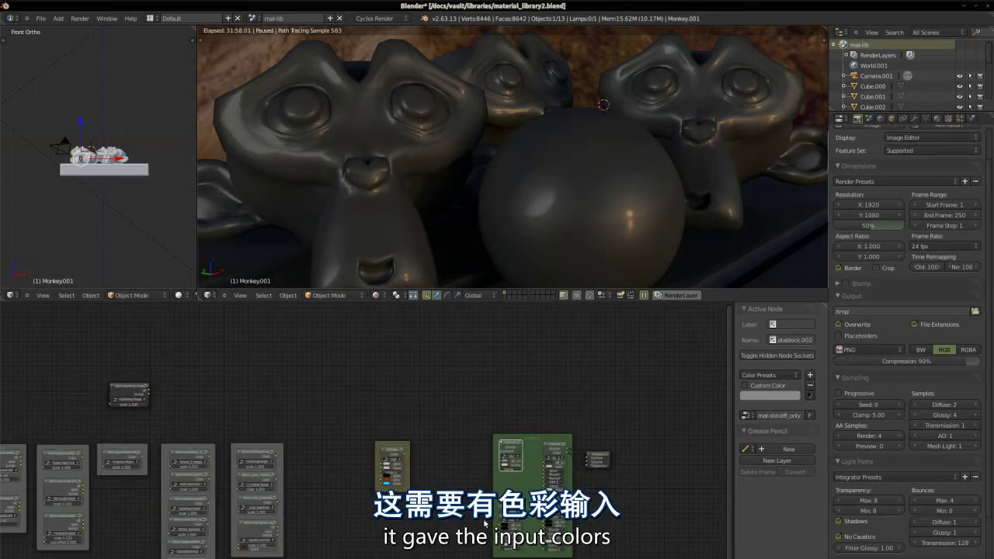
scroll(487, 525, "up", 3)
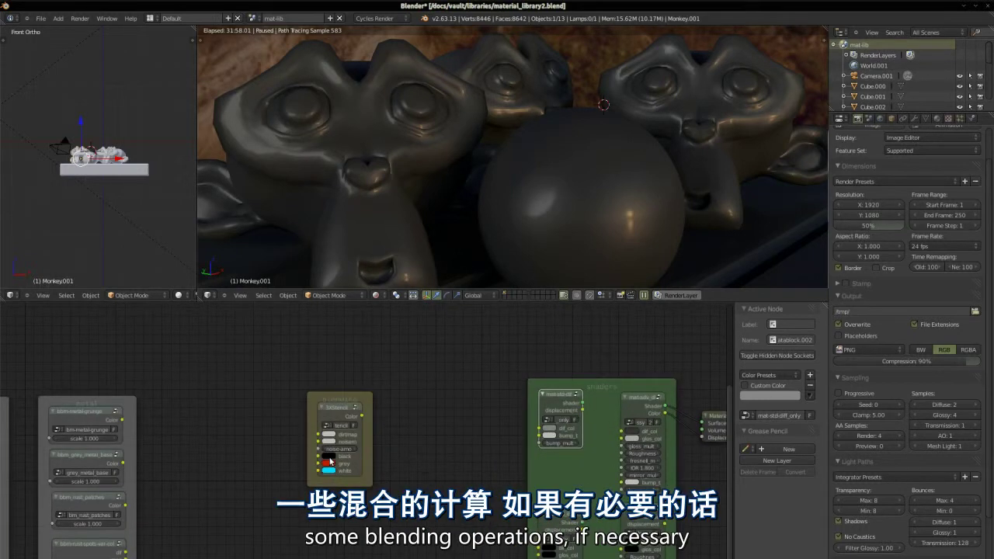
scroll(687, 390, "up", 1)
middle_click_drag(686, 390, 386, 427)
scroll(354, 402, "up", 1)
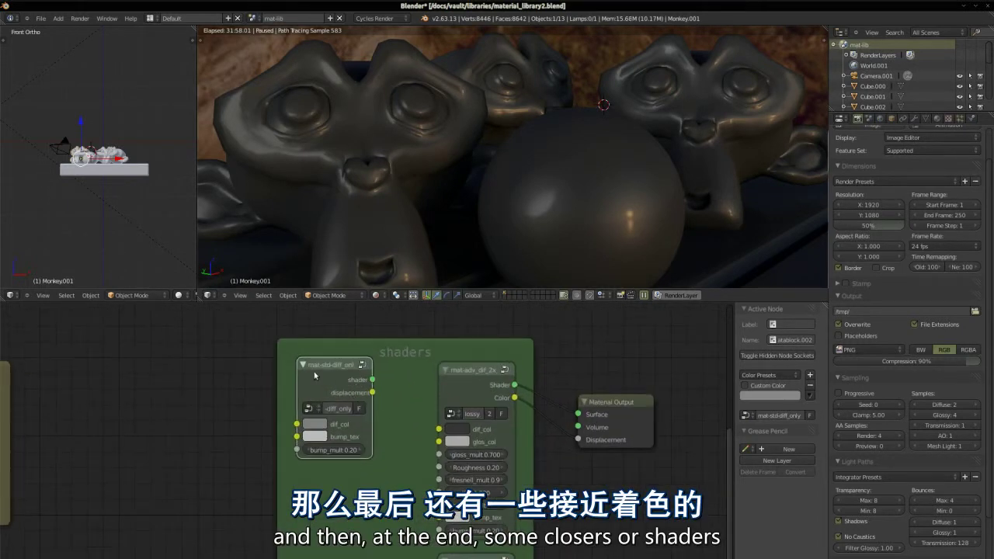
key("Tab")
scroll(317, 384, "down", 2)
scroll(272, 420, "up", 1)
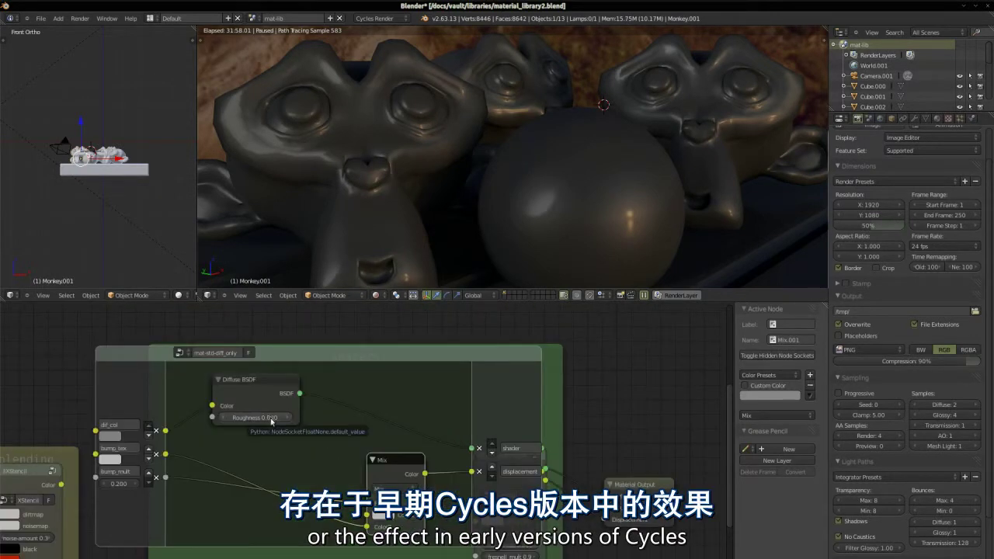
left_click(250, 396)
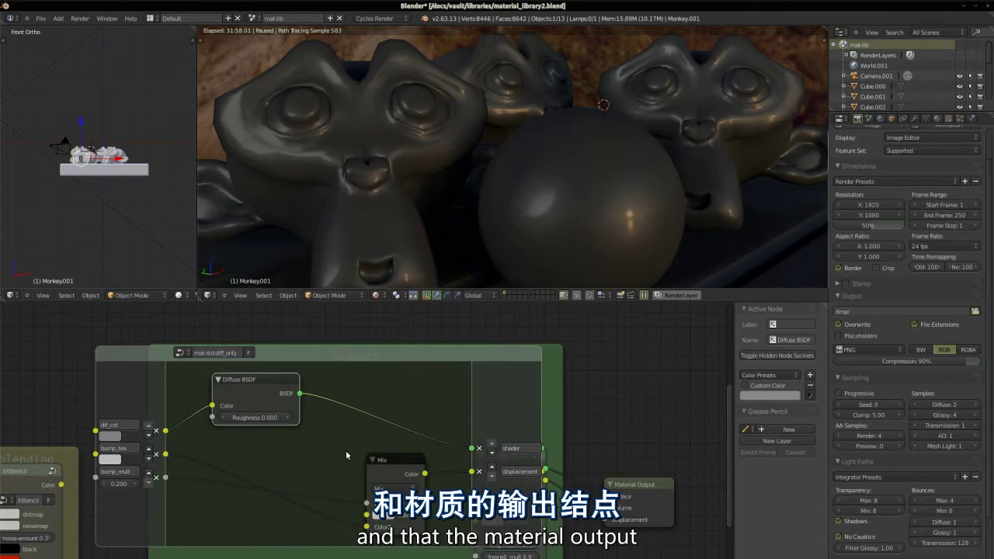
Exit the diffuse-only group back to the parent shaders tree.
key("Tab")
scroll(392, 453, "down", 2)
scroll(392, 453, "up", 3)
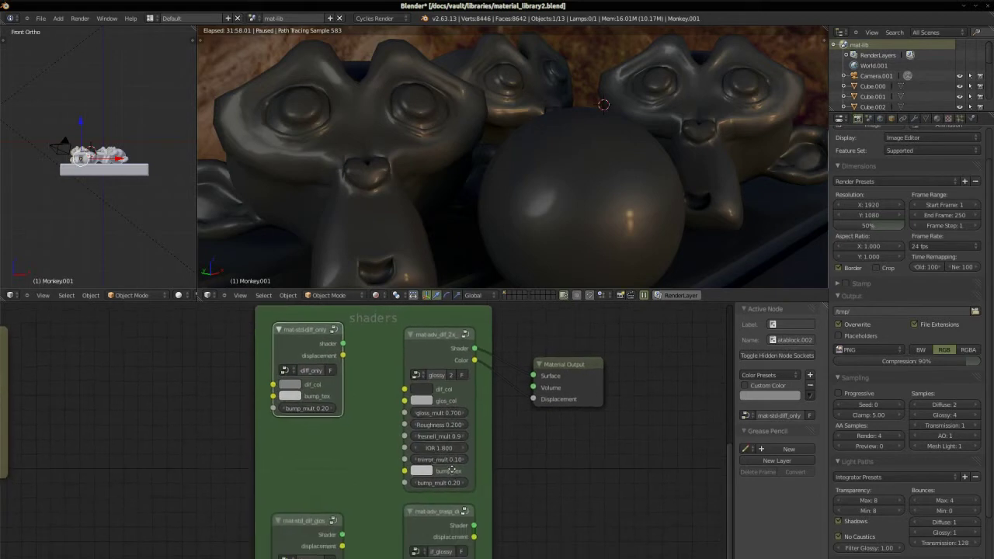
scroll(419, 482, "down", 3)
scroll(451, 519, "up", 4)
scroll(451, 519, "down", 1)
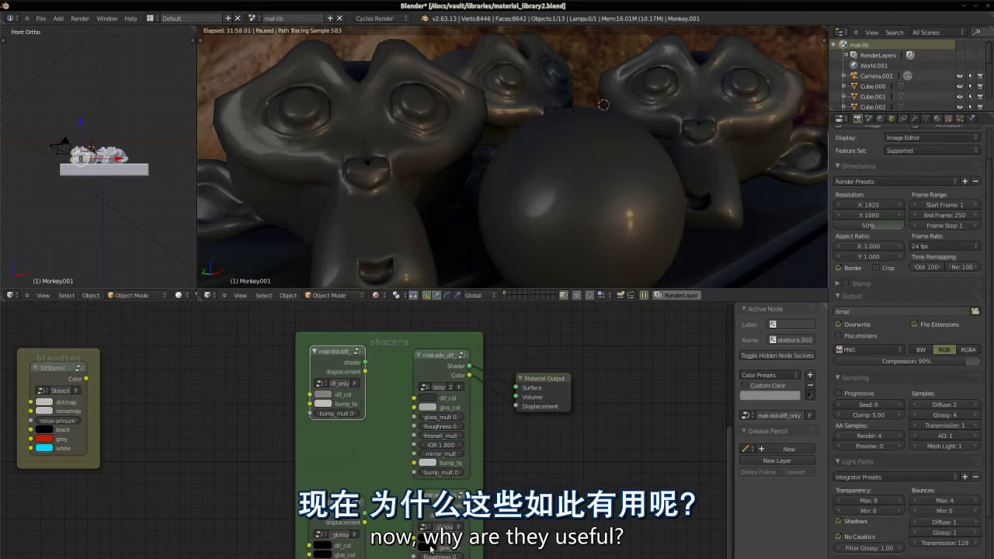
scroll(442, 472, "down", 1)
scroll(438, 516, "up", 1)
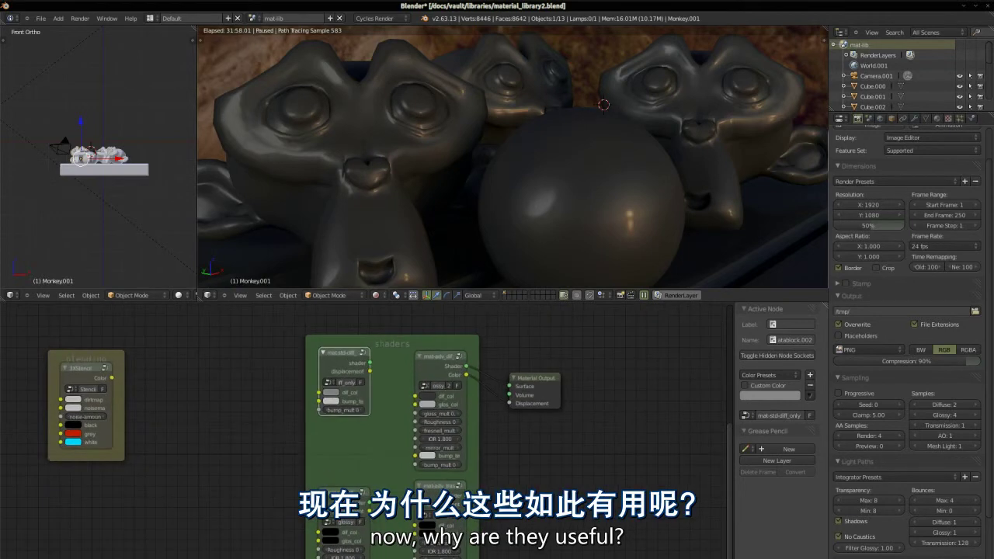
left_click_drag(344, 498, 345, 498)
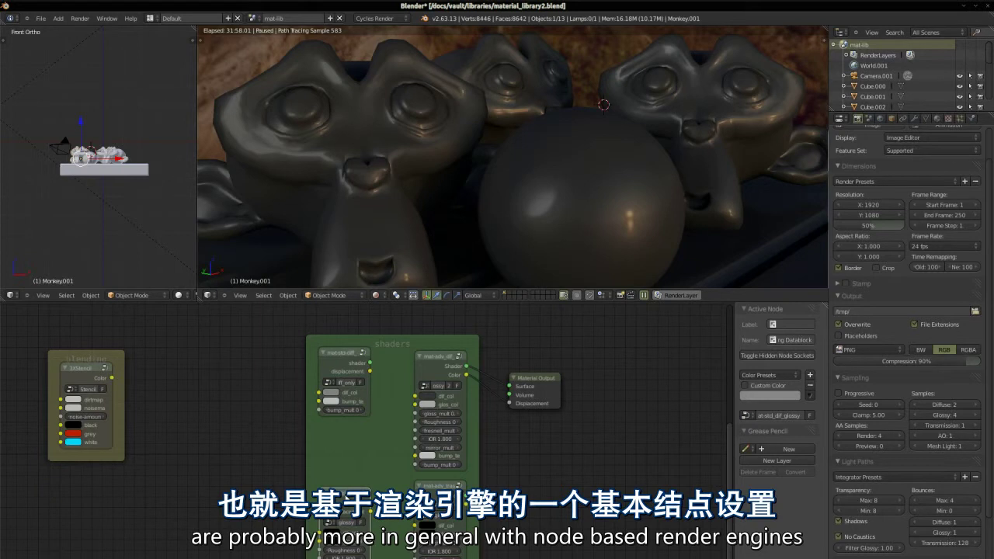
Re-enter the mat-std-diff_only group, select its Mix node, and exit again.
left_click(350, 358)
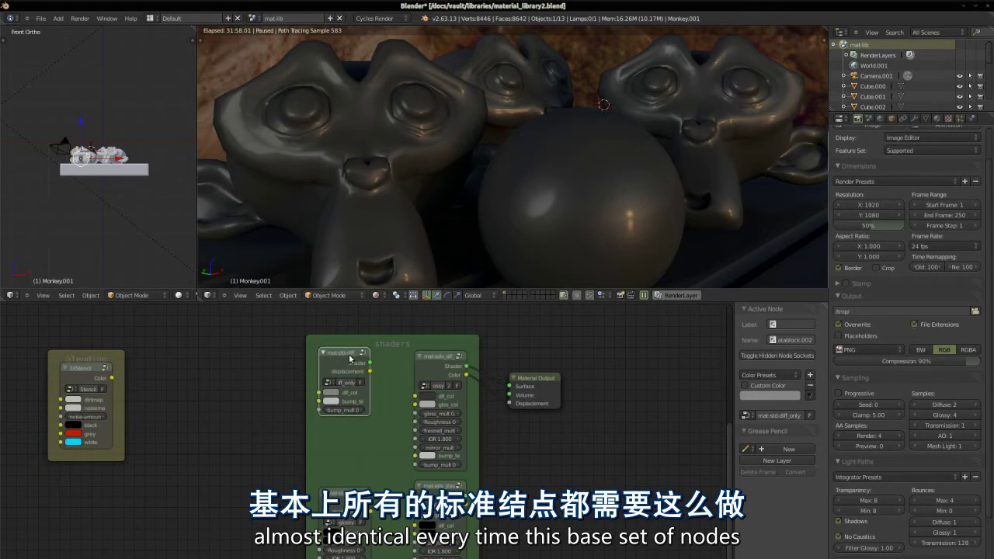
key("Tab")
scroll(332, 373, "up", 4)
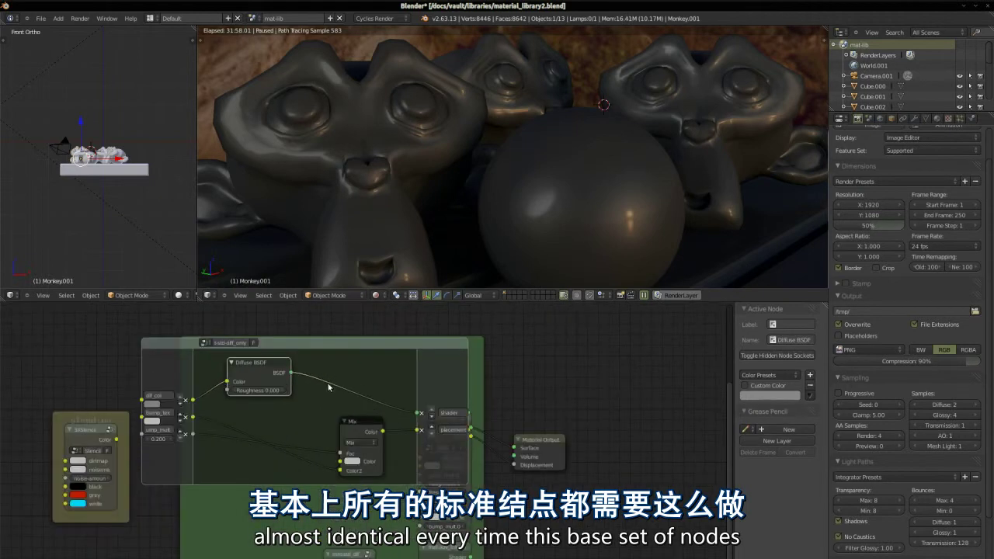
scroll(329, 387, "up", 1)
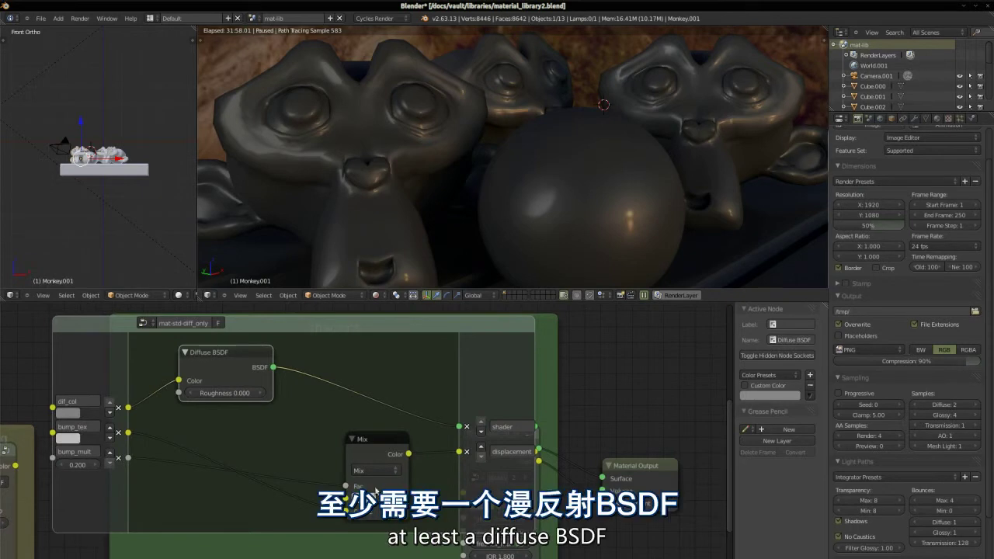
left_click(369, 449)
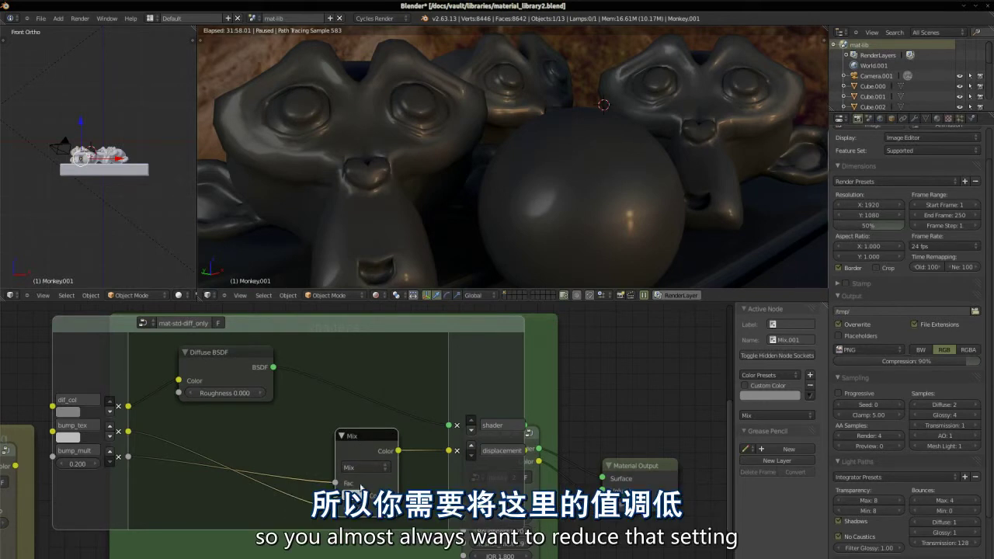
key("Tab")
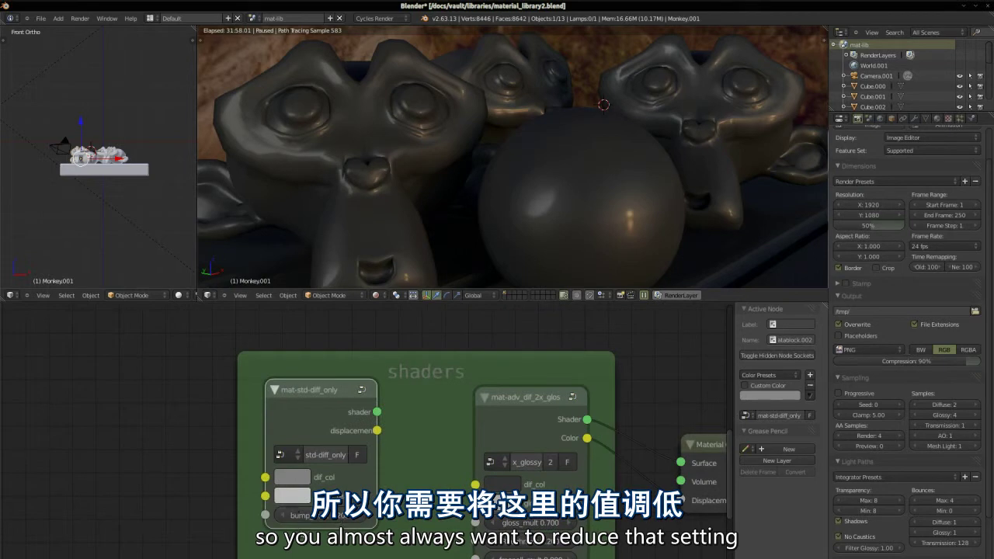
Nudge the diffuse-only node slightly and bring the left frame's group nodes into view.
scroll(292, 505, "down", 2)
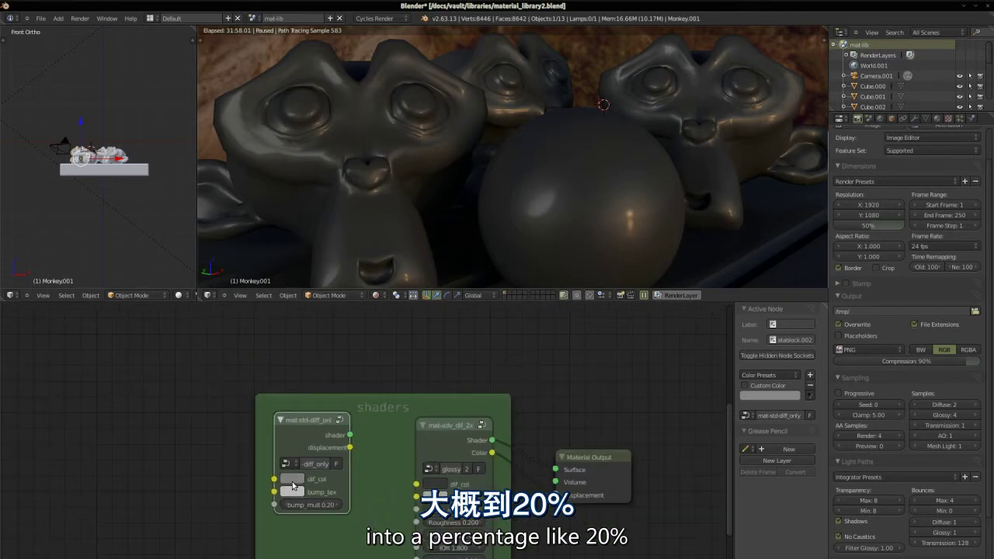
scroll(294, 489, "down", 1)
scroll(299, 497, "up", 1)
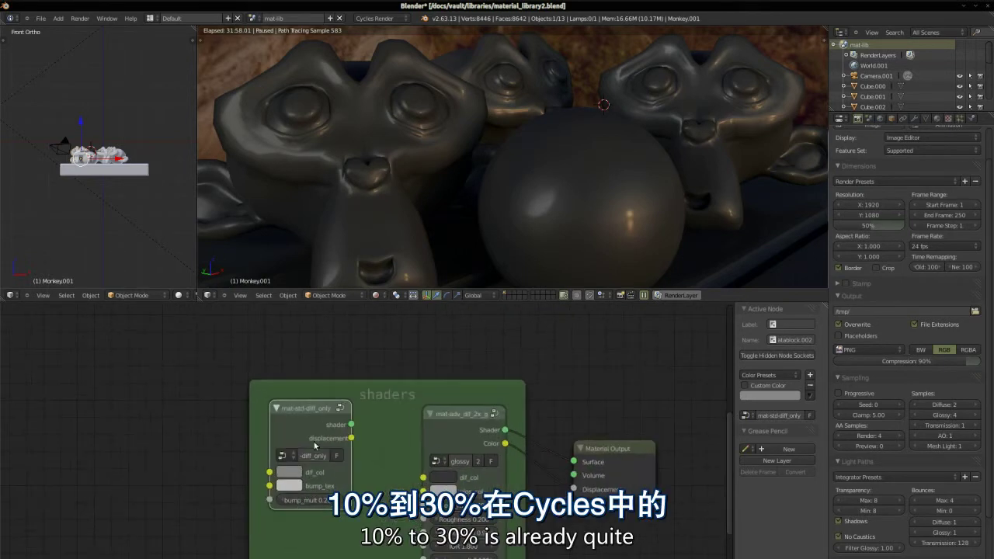
mouse_move(311, 437)
left_mouse_down()
mouse_move(304, 451)
mouse_move(306, 442)
left_mouse_up()
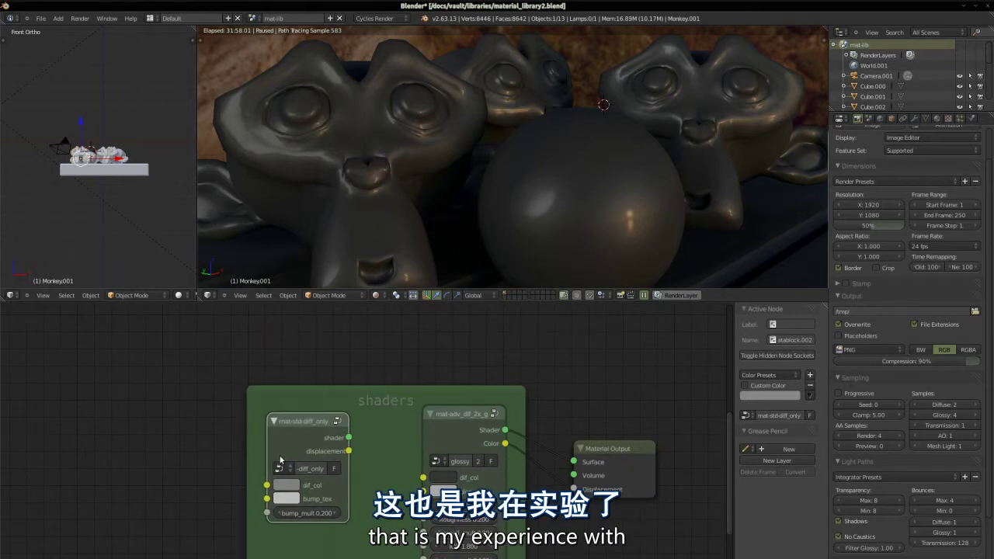
scroll(279, 455, "down", 1)
middle_click_drag(278, 455, 255, 423)
scroll(357, 450, "up", 1)
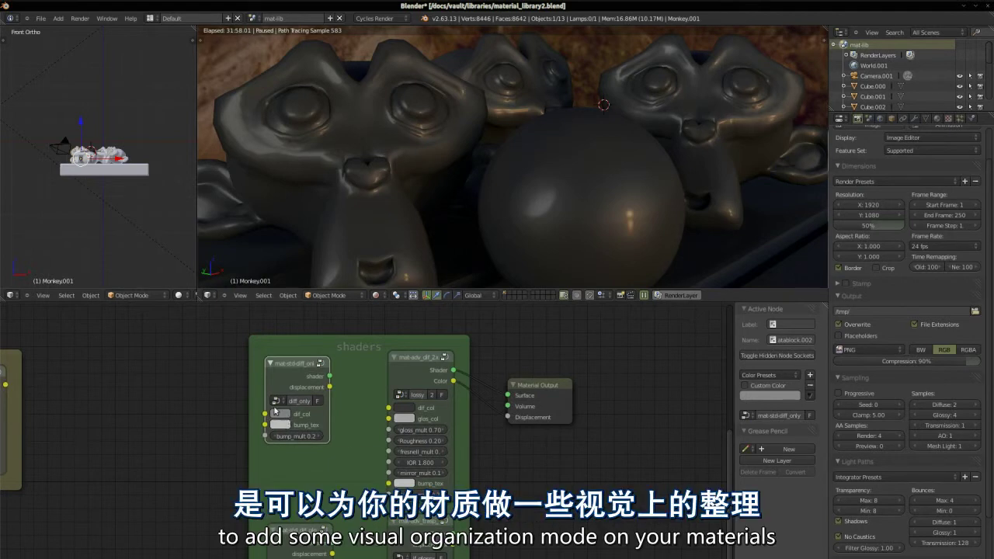
scroll(276, 401, "down", 3)
scroll(286, 444, "up", 3)
scroll(269, 528, "up", 2)
Inspect the standard diffuse-glossy group's nodes, then return to the main material tree.
left_click(330, 415)
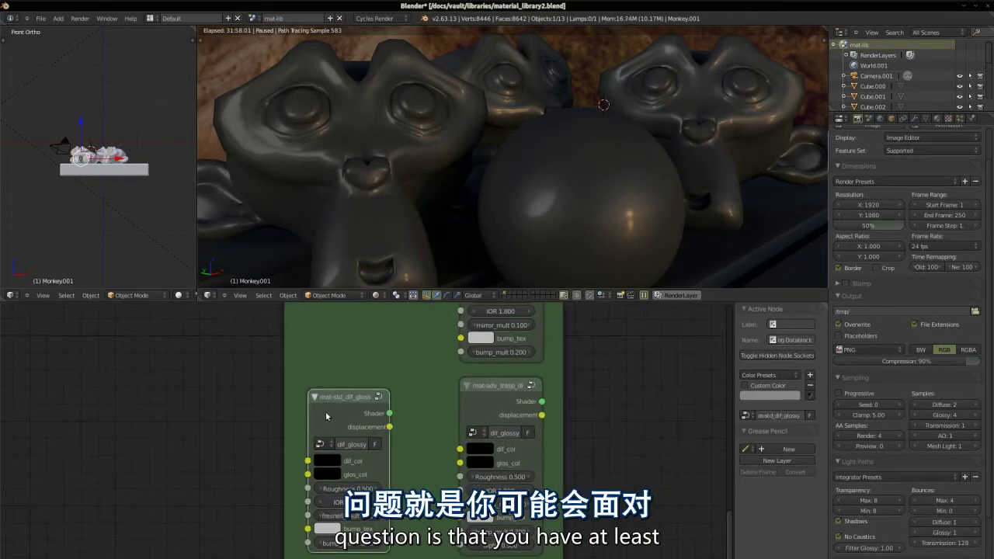
key("Tab")
scroll(371, 471, "down", 2)
scroll(248, 388, "up", 1)
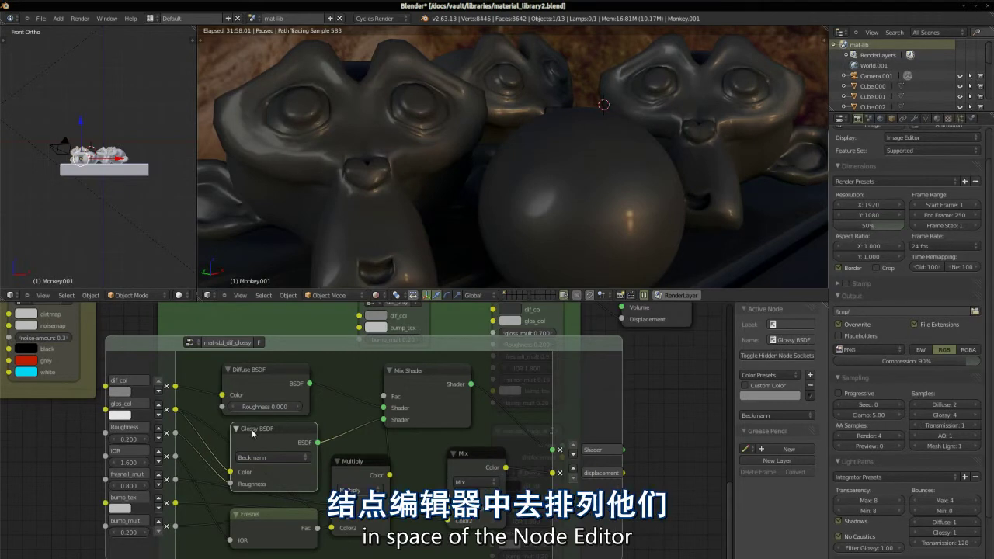
scroll(289, 432, "down", 2)
scroll(342, 428, "up", 1)
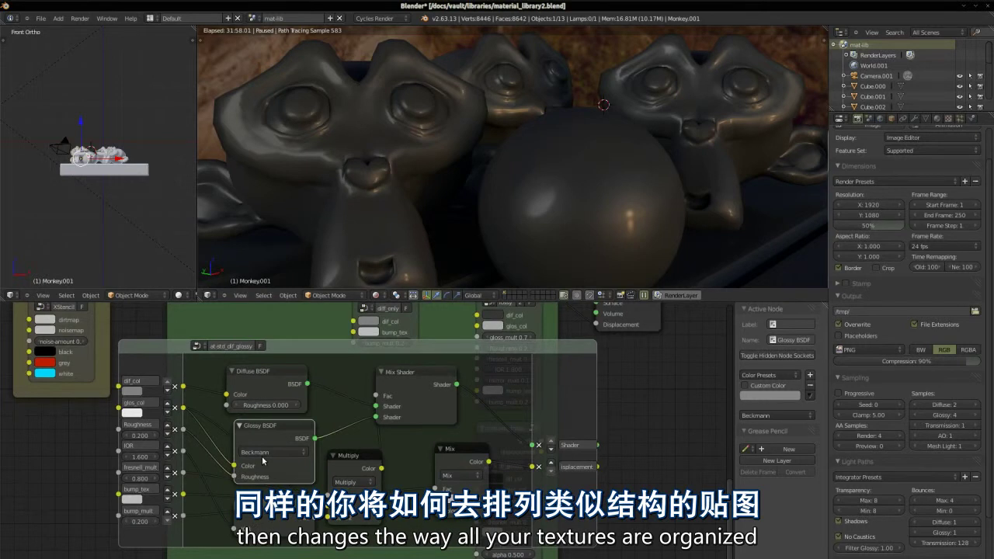
key("Tab")
scroll(386, 419, "up", 2)
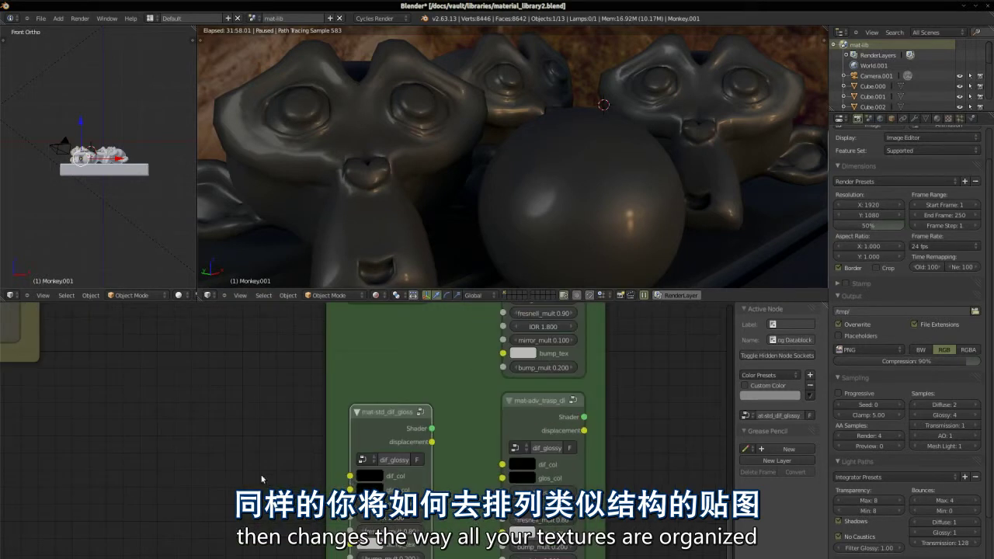
scroll(386, 412, "down", 1)
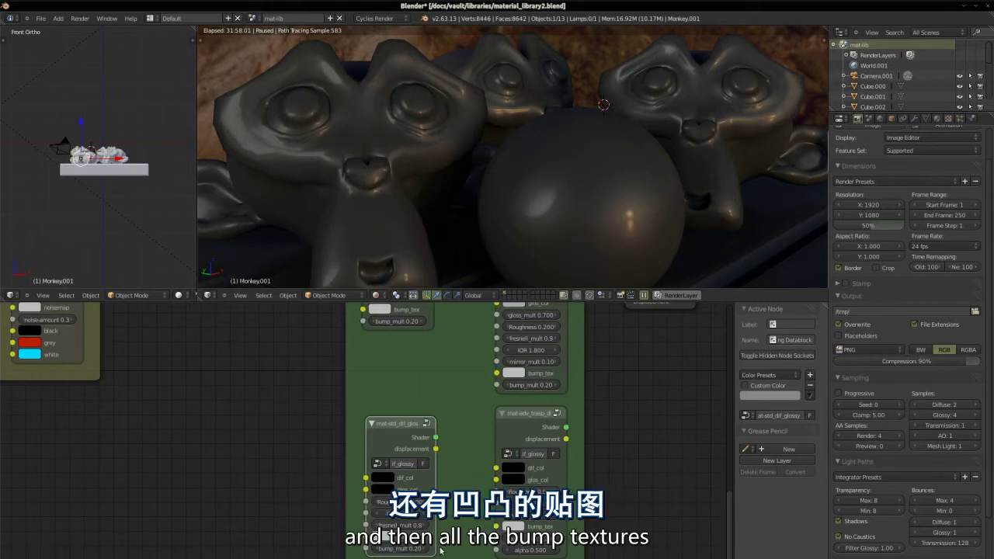
scroll(440, 551, "down", 2)
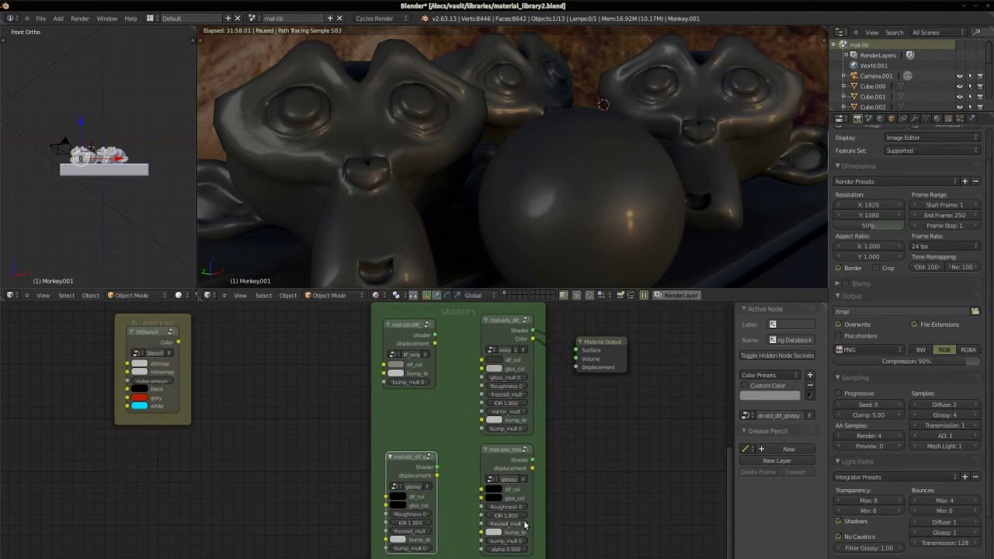
scroll(520, 512, "up", 2)
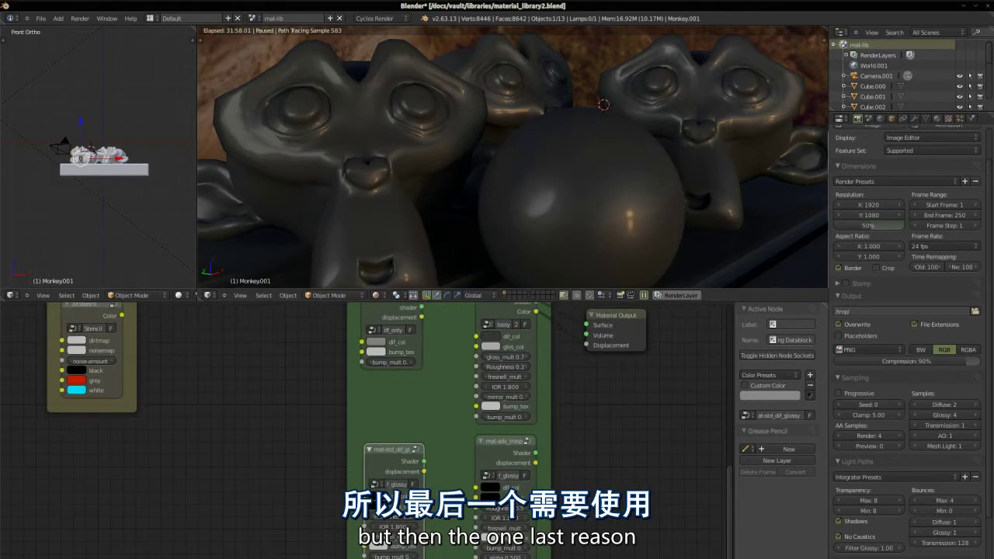
scroll(507, 525, "down", 2)
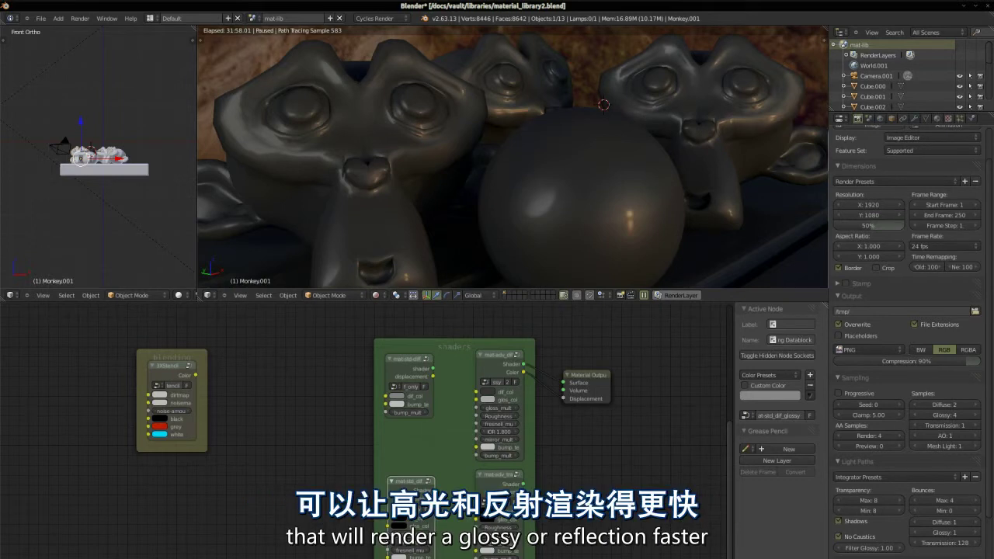
Look inside the diffuse-glossy group, then return to the main material tree.
key("Tab")
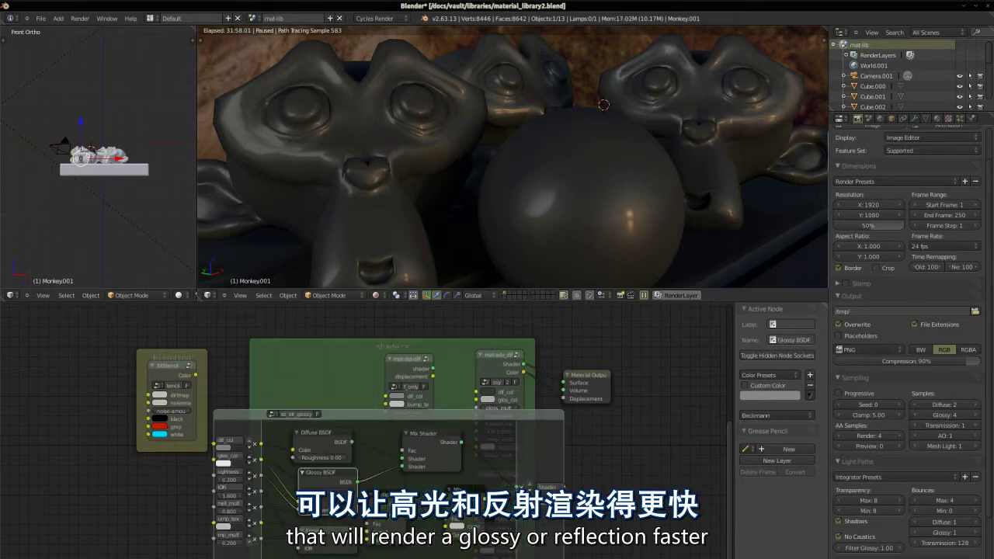
scroll(457, 543, "up", 1)
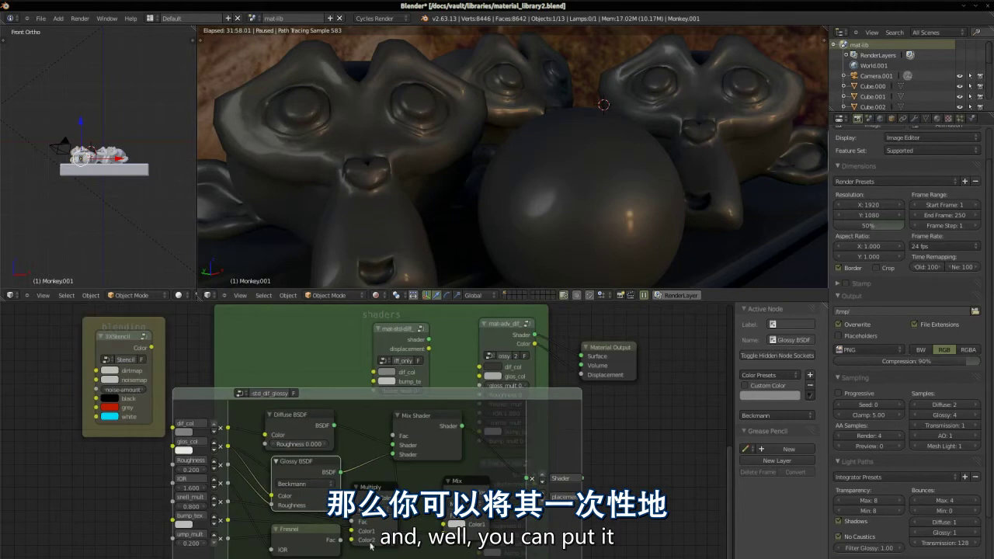
scroll(457, 548, "up", 1)
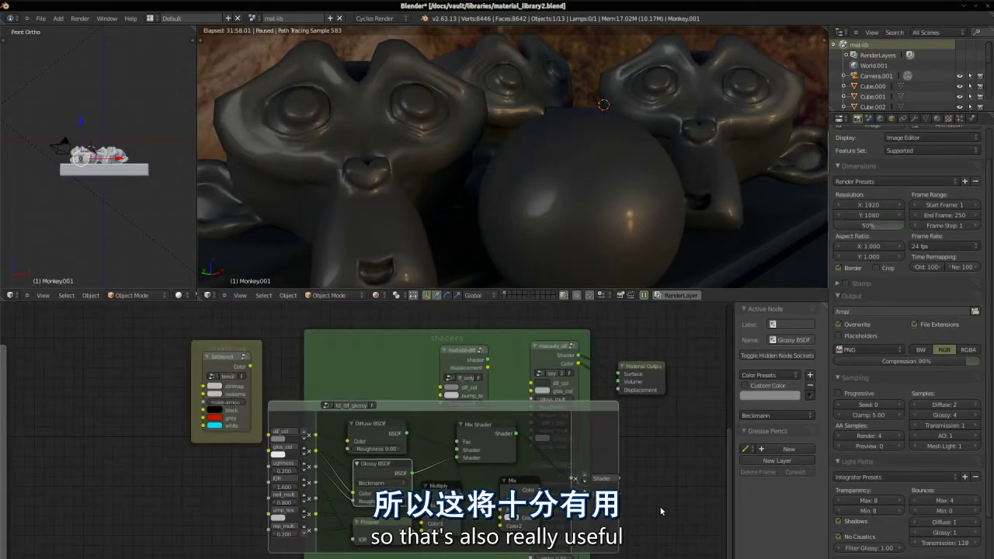
key("Tab")
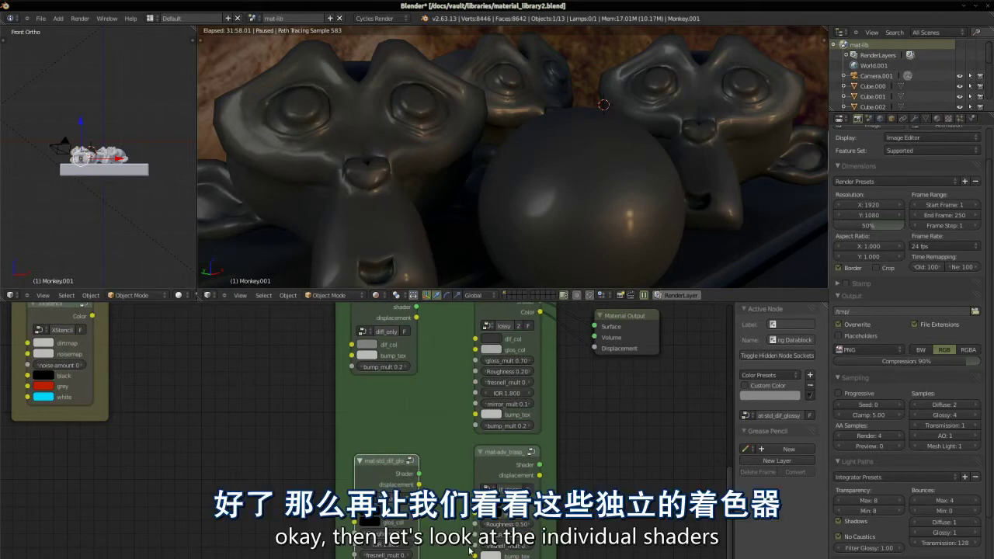
Frame the whole shaders frame and select the mat-std-diff_only group node, nudging it slightly.
scroll(386, 460, "down", 2)
middle_click_drag(386, 460, 382, 454)
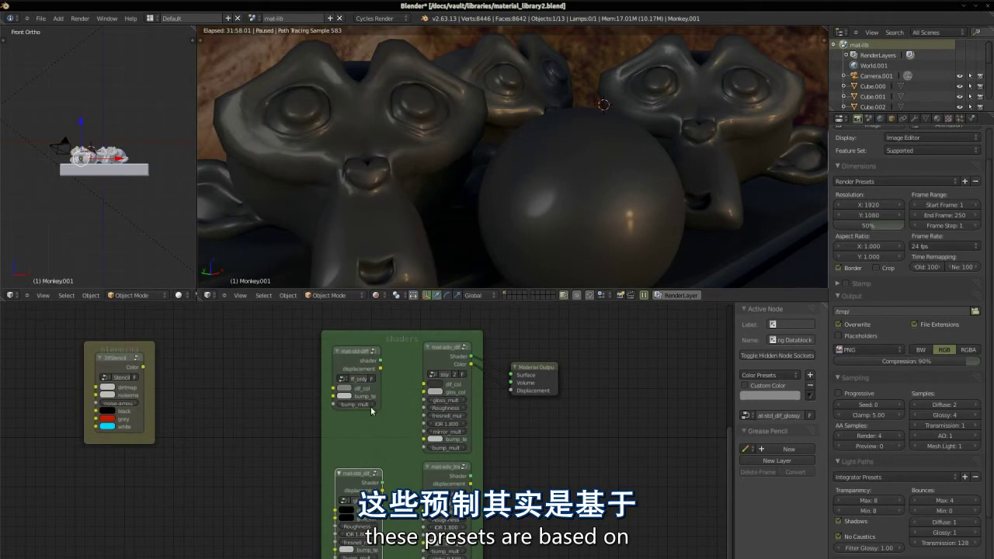
scroll(371, 412, "up", 2)
left_click(374, 356)
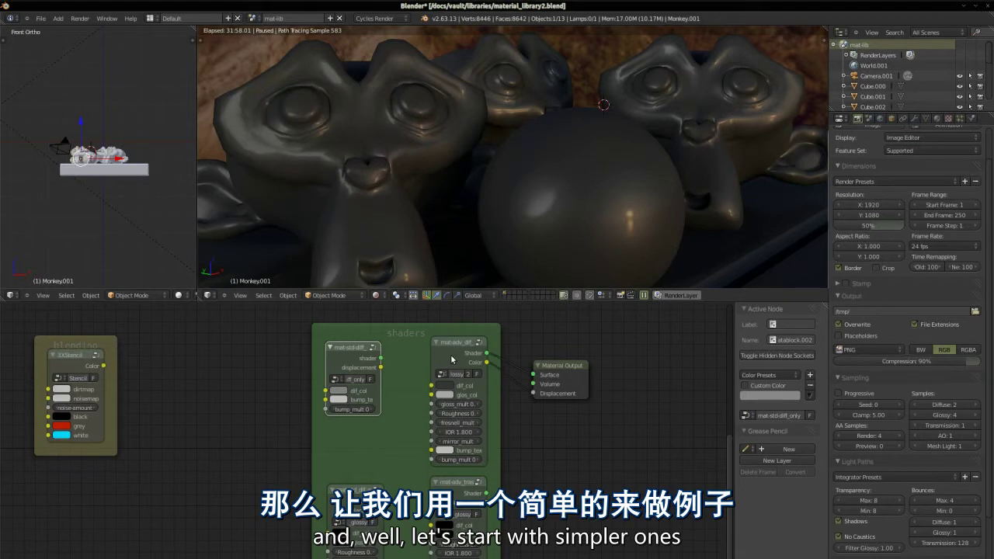
left_click_drag(342, 365, 344, 371)
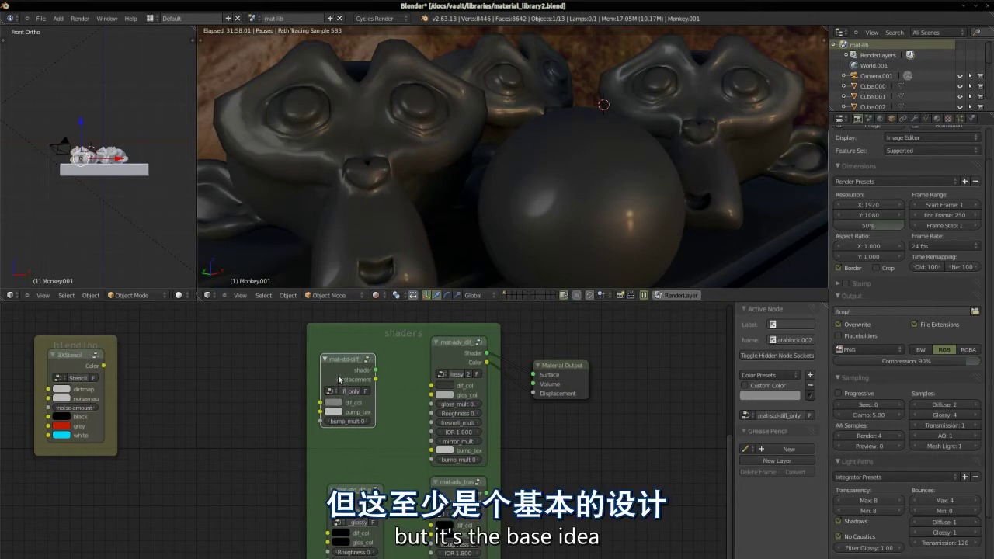
key("Tab")
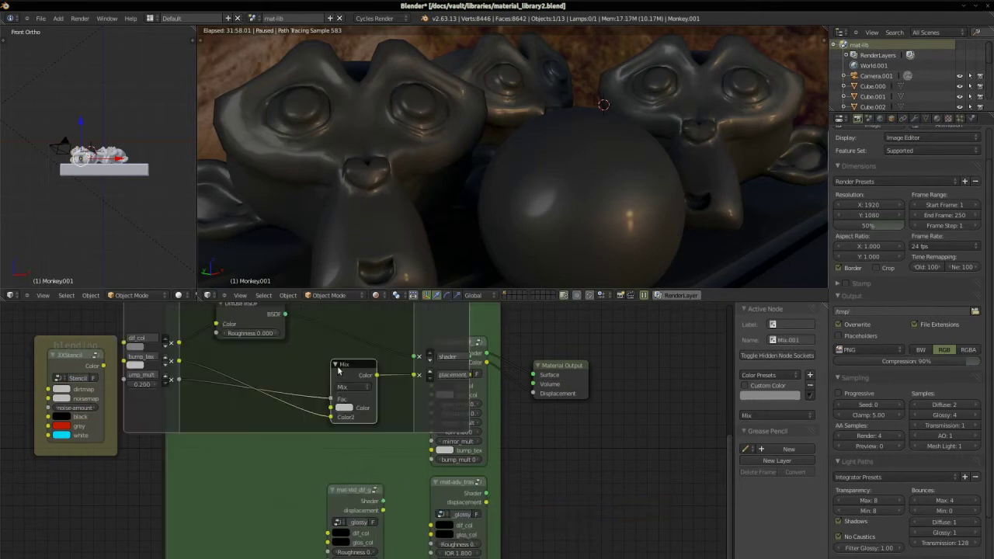
scroll(338, 381, "down", 2)
scroll(327, 394, "up", 4)
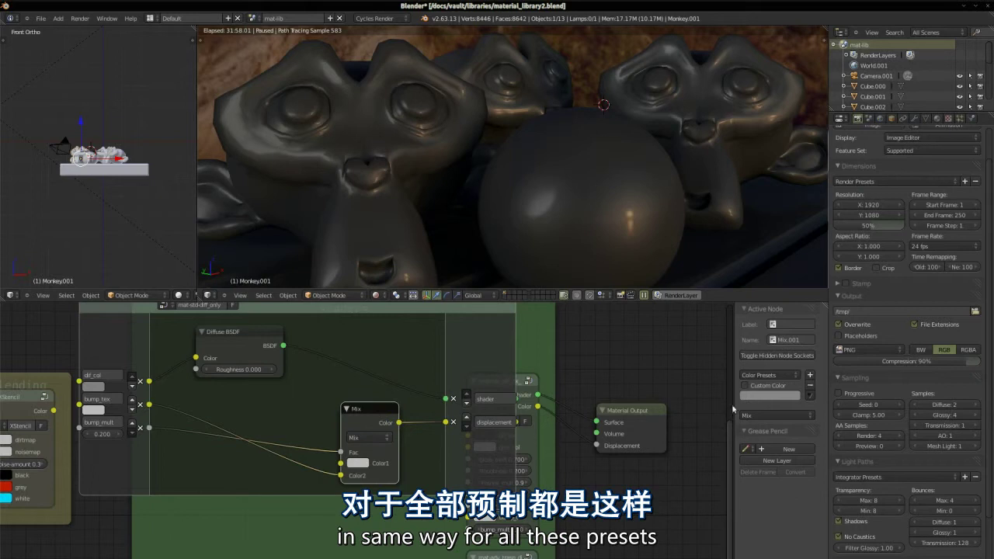
key("Tab")
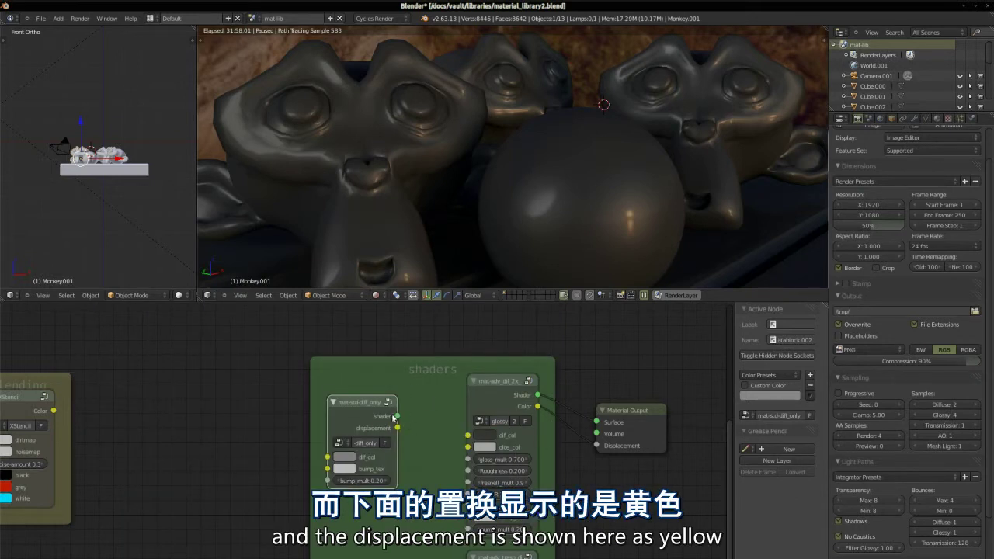
scroll(381, 418, "down", 3)
scroll(380, 415, "up", 5)
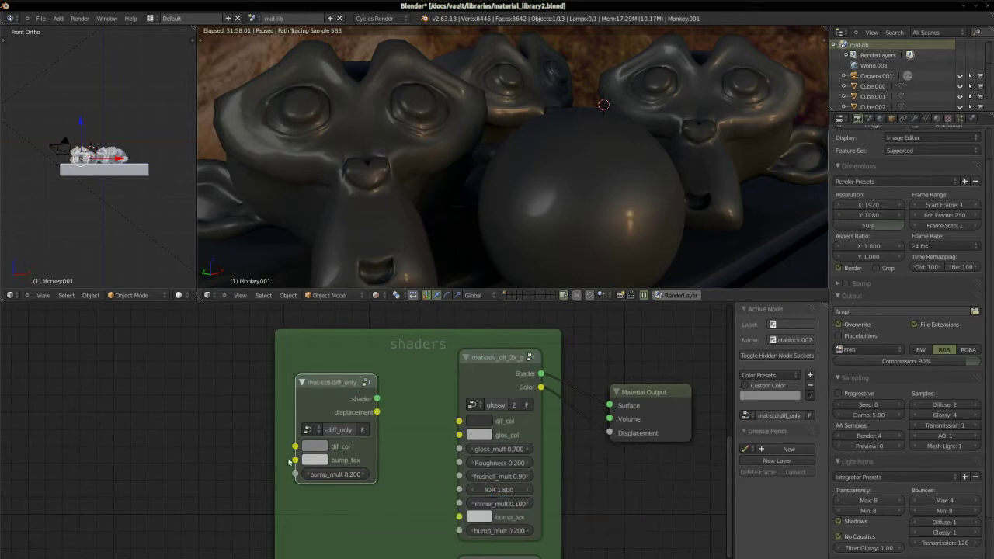
key("Tab")
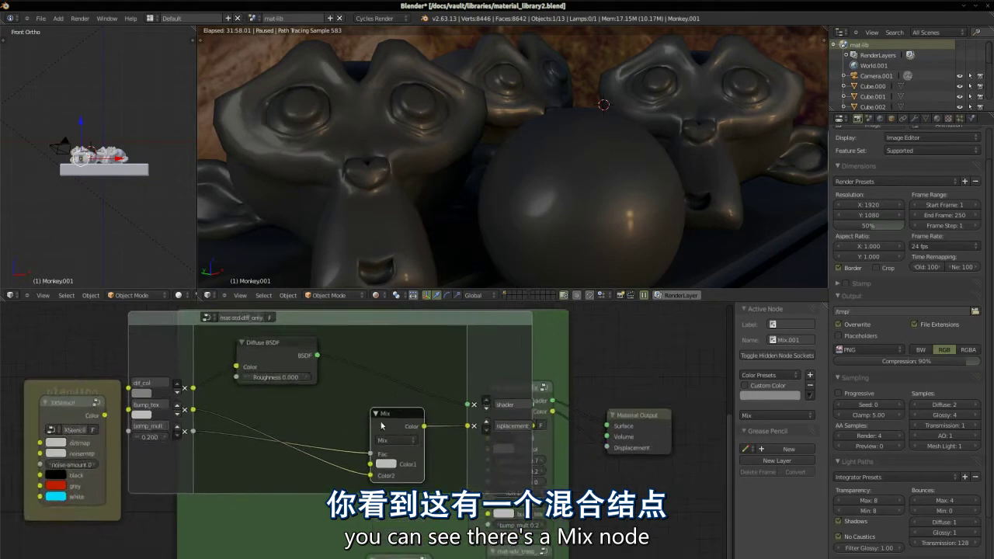
scroll(381, 425, "up", 1)
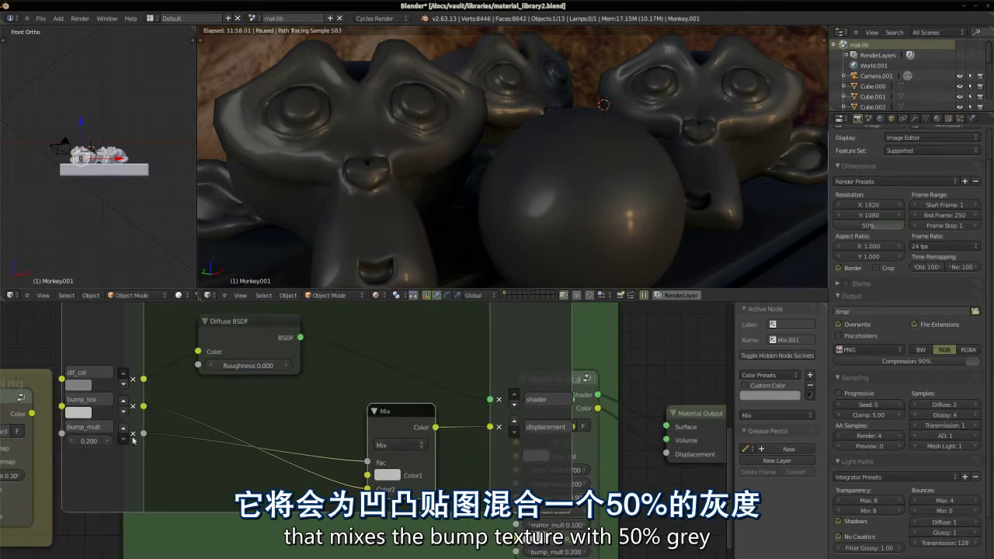
scroll(388, 477, "up", 1)
left_click(389, 476)
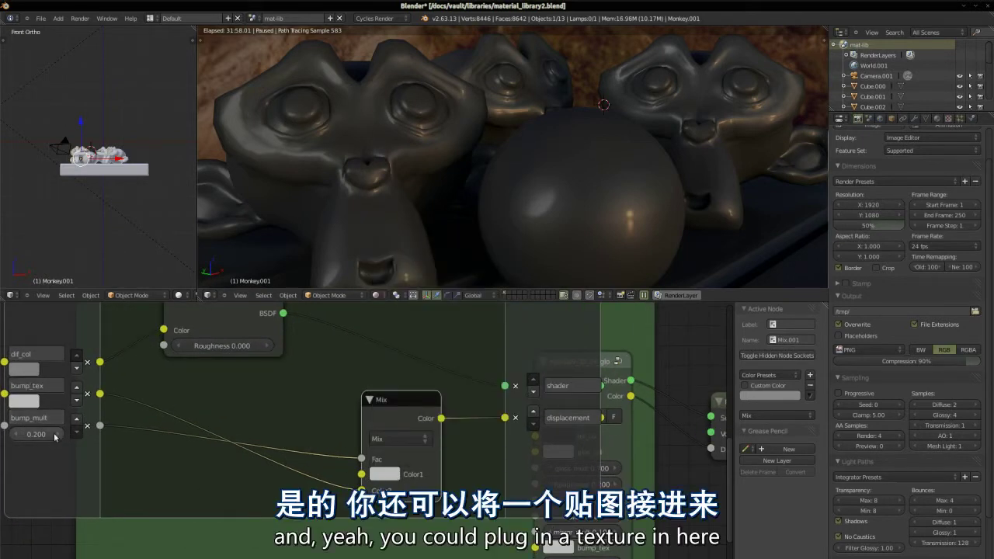
key("Tab")
scroll(370, 450, "down", 4)
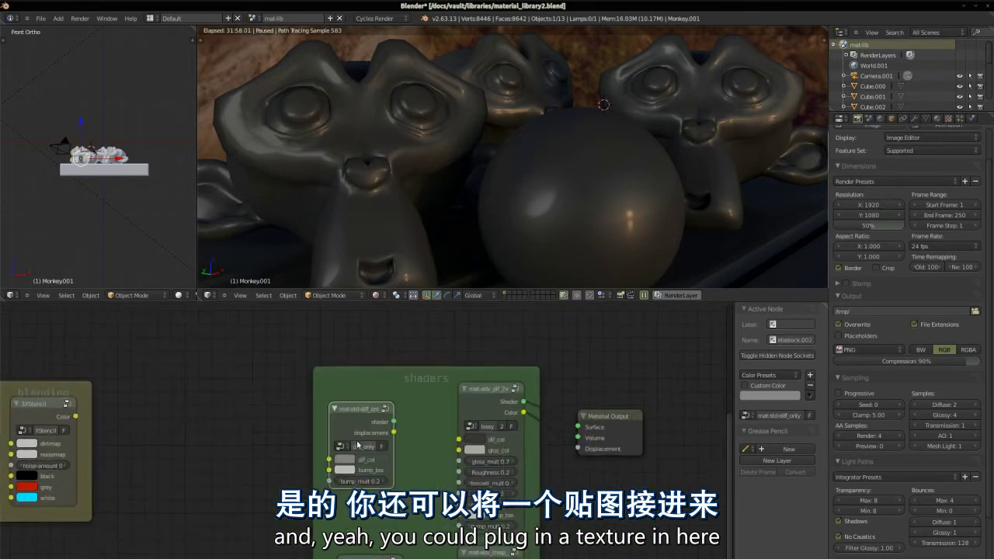
scroll(370, 450, "up", 3)
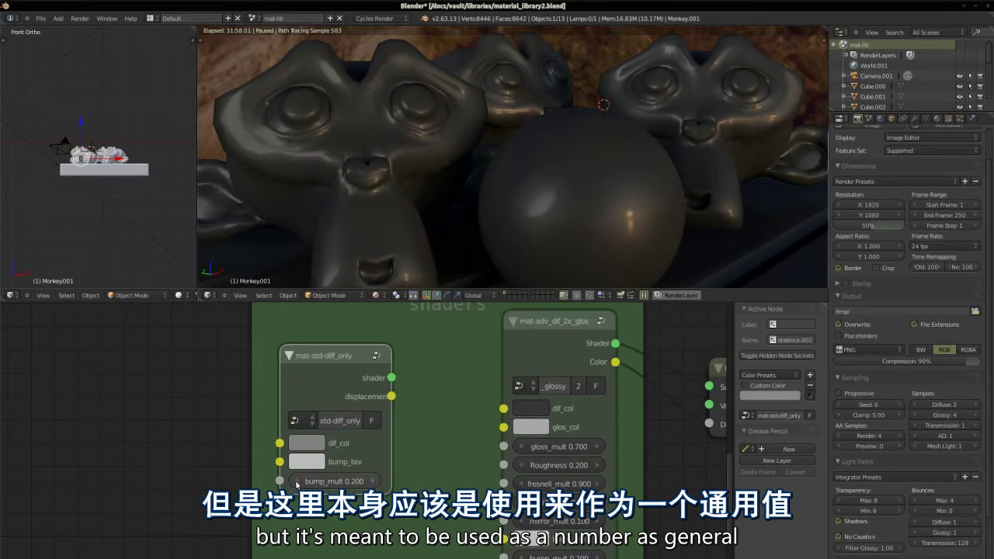
scroll(293, 491, "up", 1)
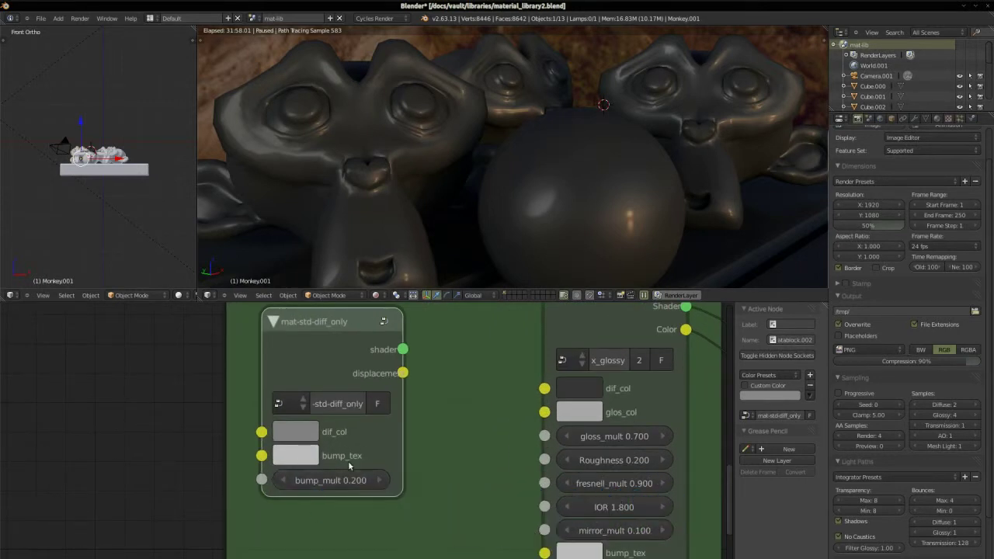
scroll(346, 469, "down", 3)
scroll(378, 481, "up", 2)
Enter the mat-std-diff_only group and frame its Diffuse BSDF and Mix nodes.
key("Tab")
scroll(325, 473, "down", 3)
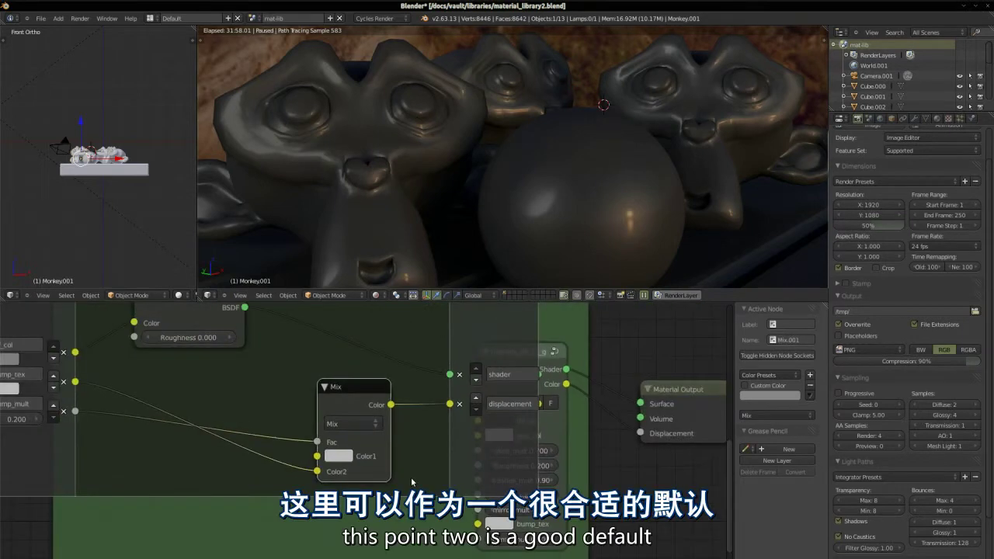
scroll(122, 449, "up", 2)
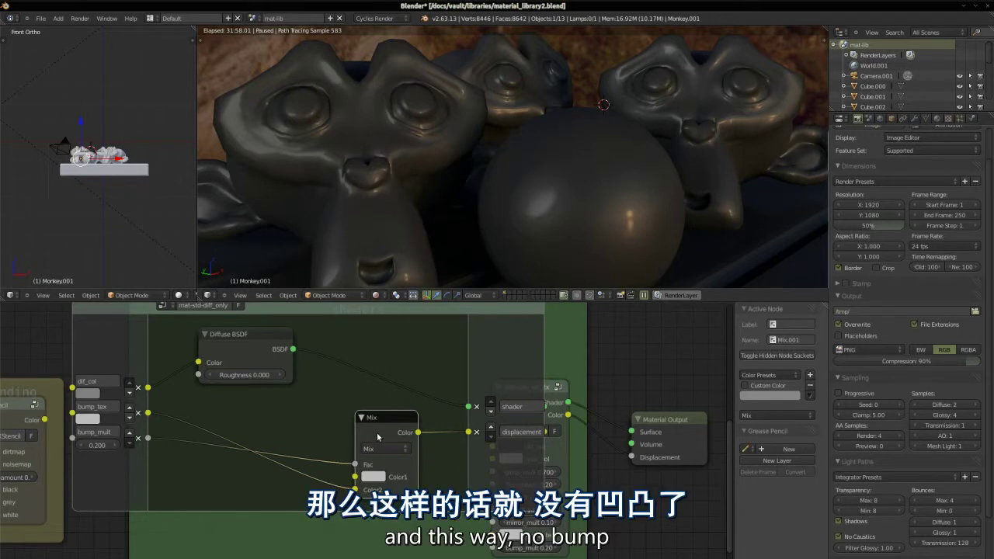
left_click(372, 478)
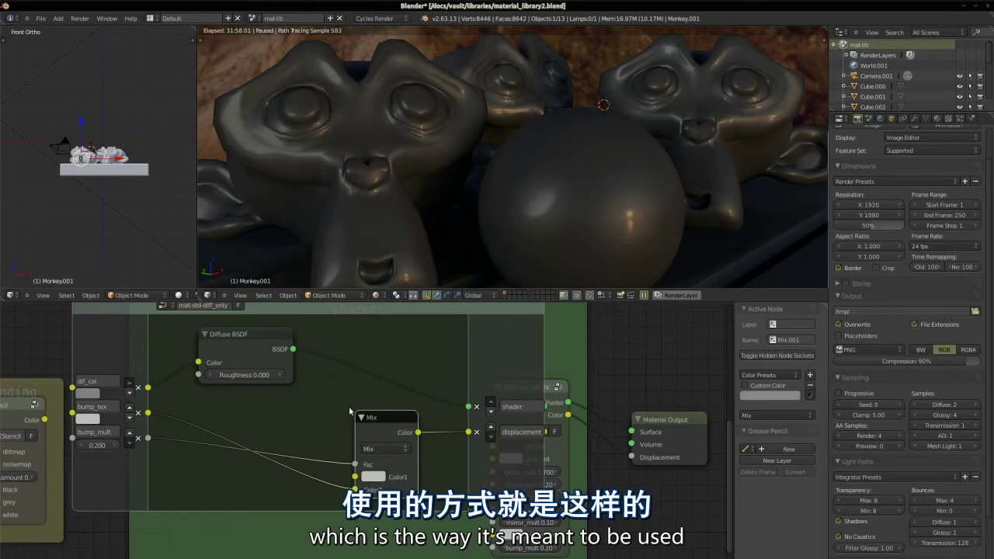
scroll(328, 446, "down", 2)
scroll(334, 439, "up", 2)
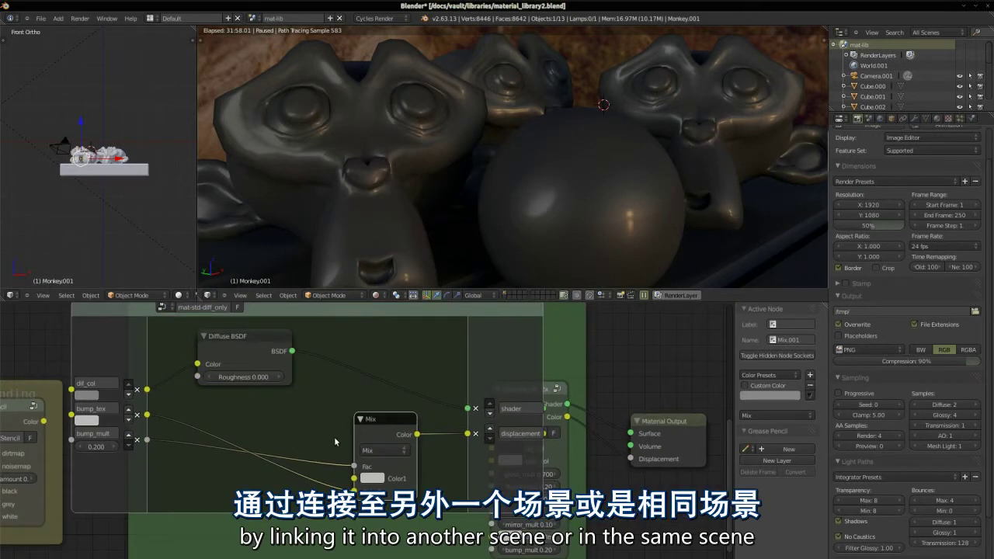
key("Tab")
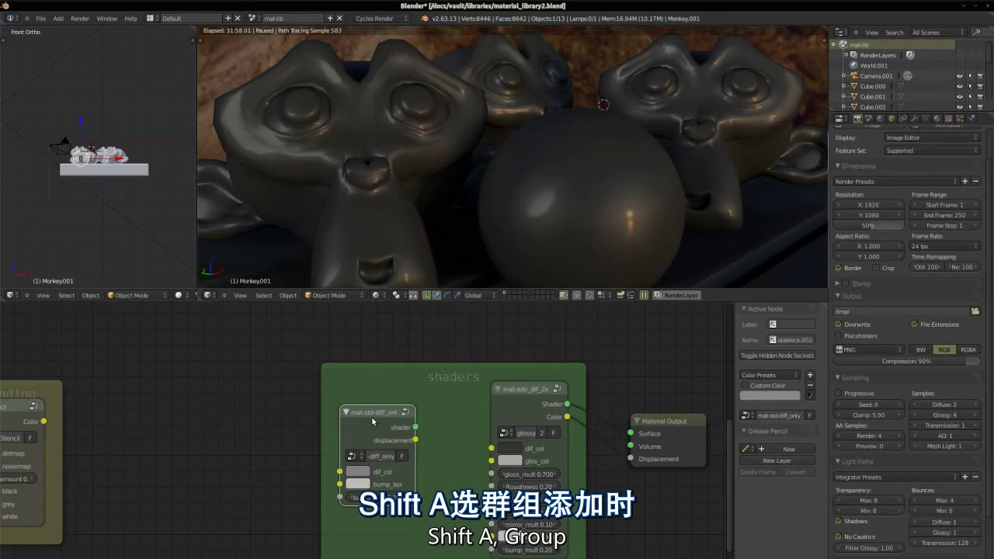
key("shift+a")
mouse_move(234, 464)
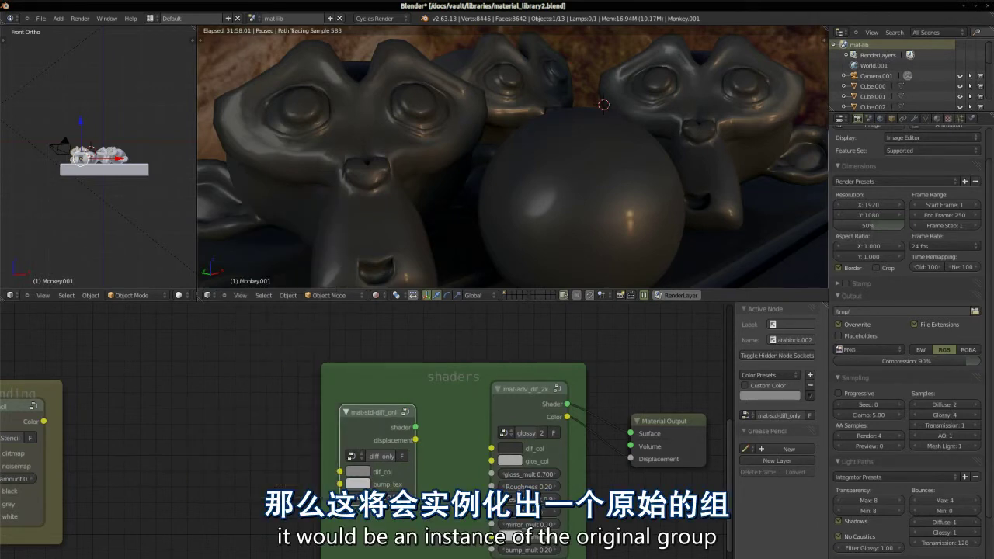
key("Tab")
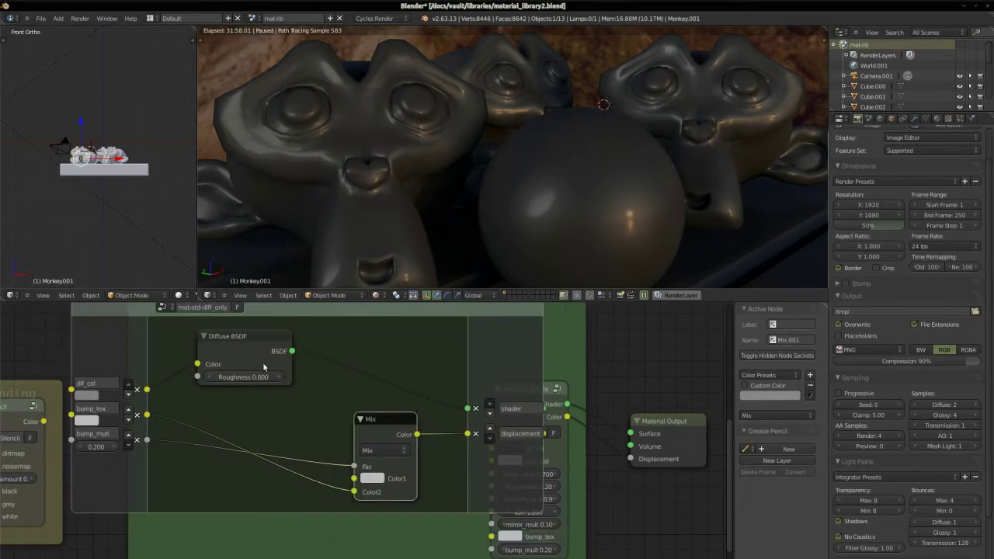
key("Tab")
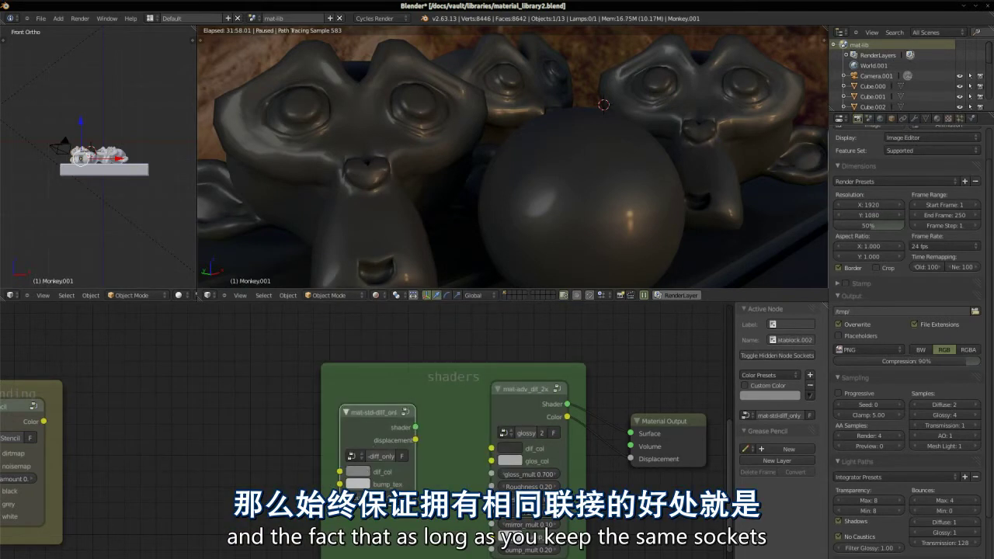
scroll(373, 435, "up", 1)
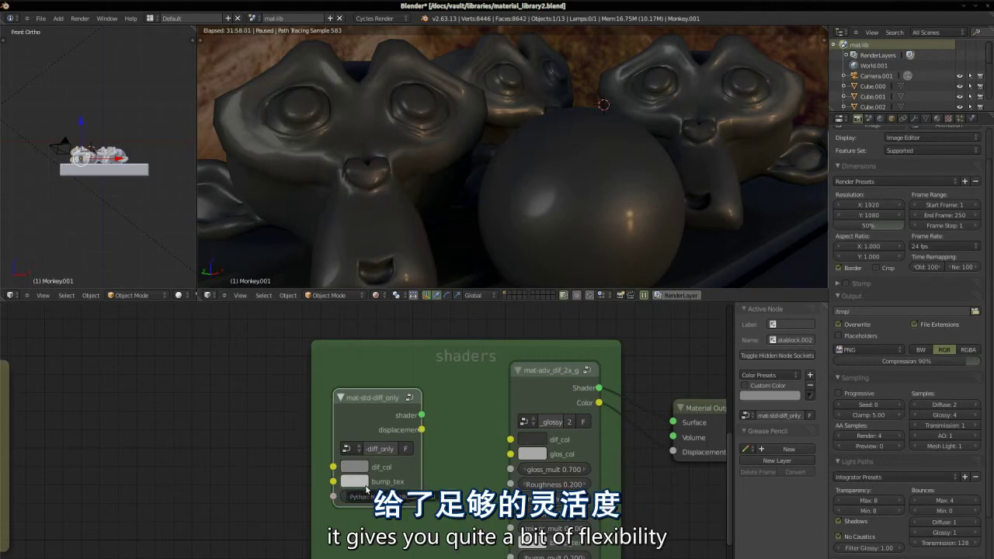
scroll(373, 486, "down", 2)
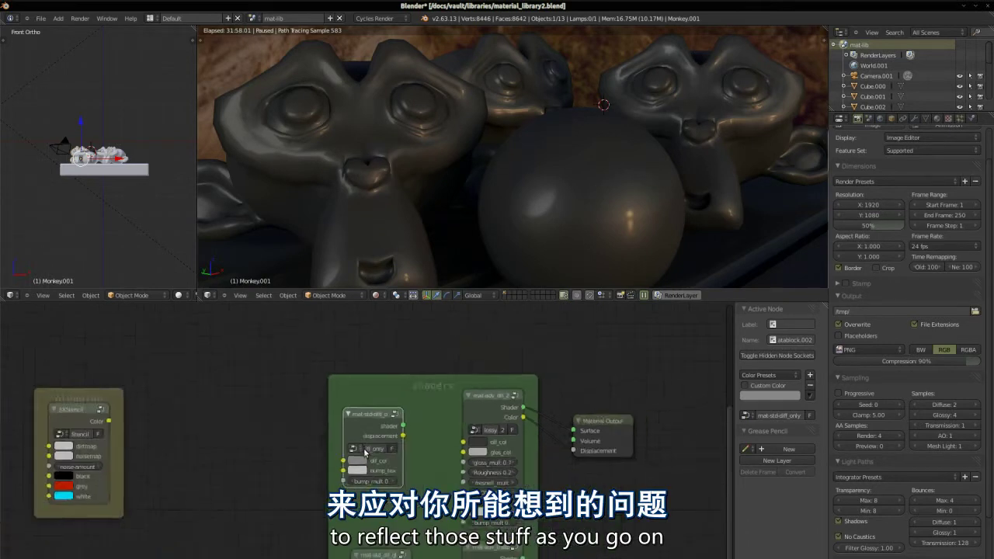
scroll(375, 483, "up", 2)
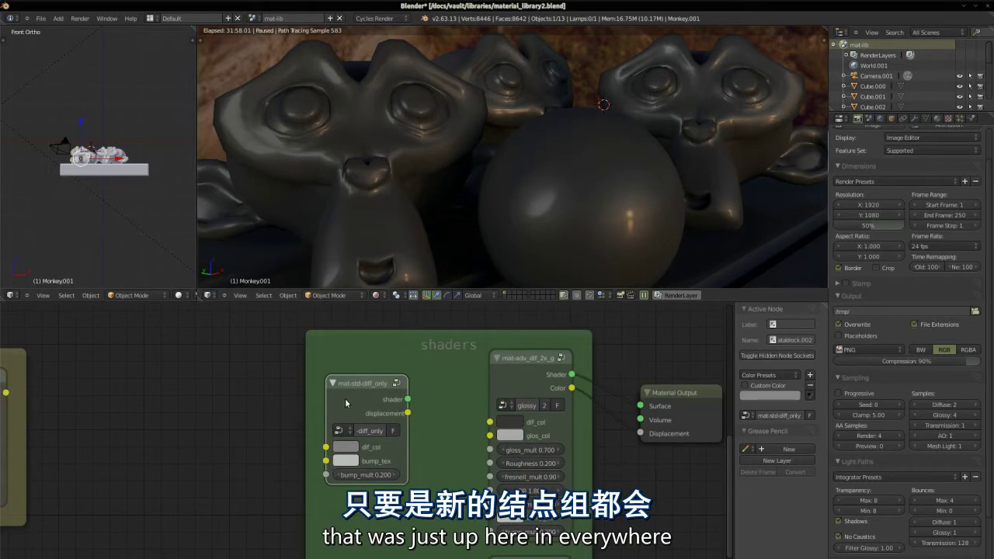
key("Tab")
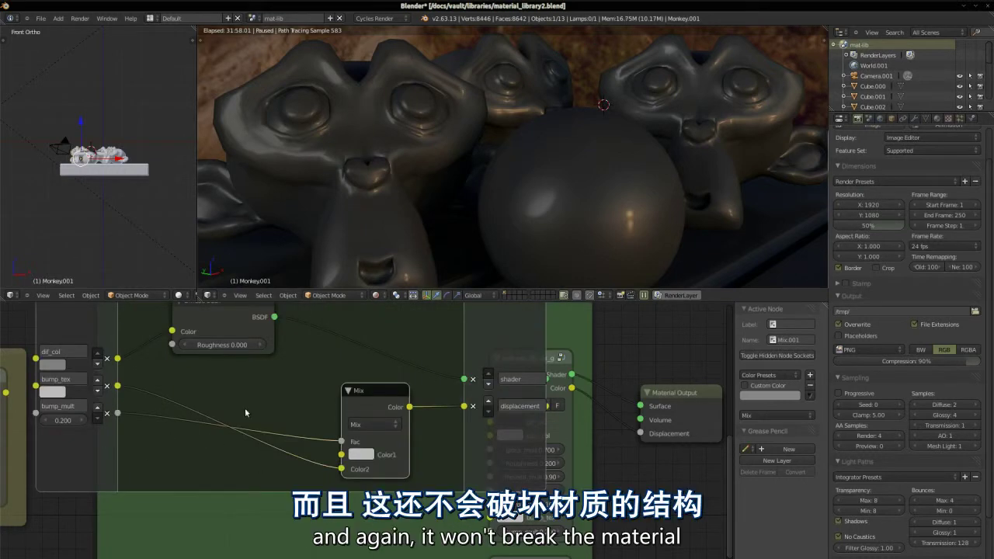
scroll(283, 461, "down", 2)
scroll(295, 410, "up", 1)
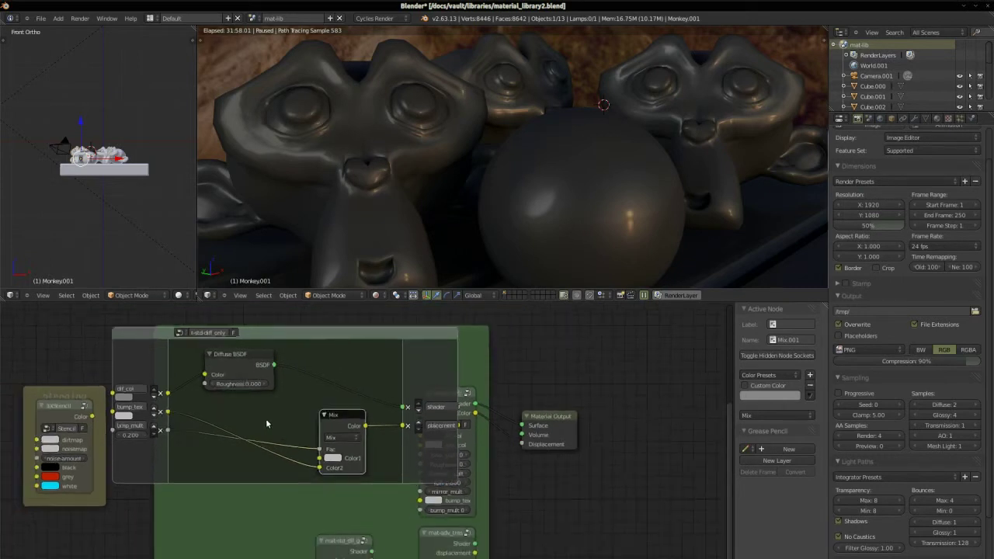
Return to the shaders frame and nudge the mat-std_dif_glossy group node slightly down.
key("Tab")
scroll(310, 490, "up", 1)
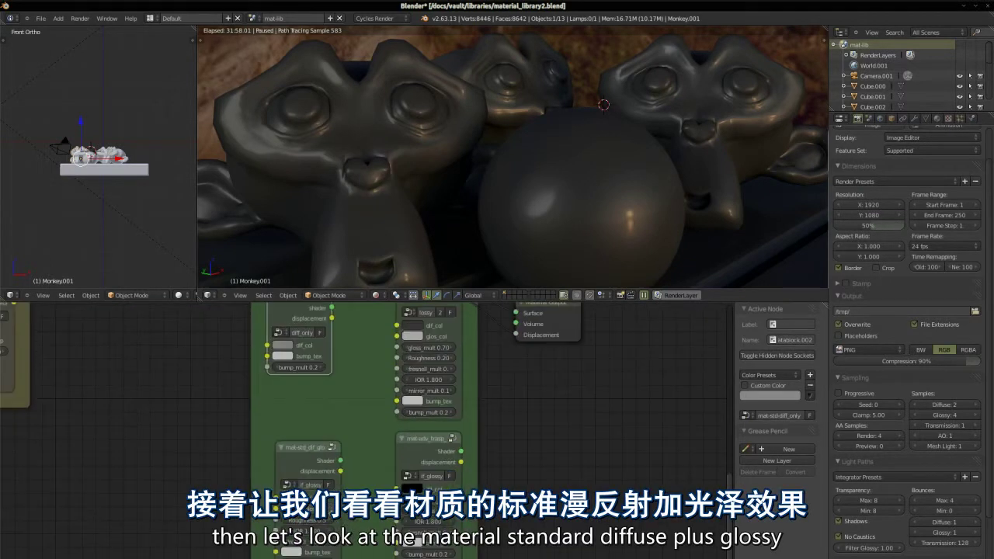
left_click(296, 448)
left_click_drag(296, 448, 297, 459)
scroll(299, 458, "up", 3)
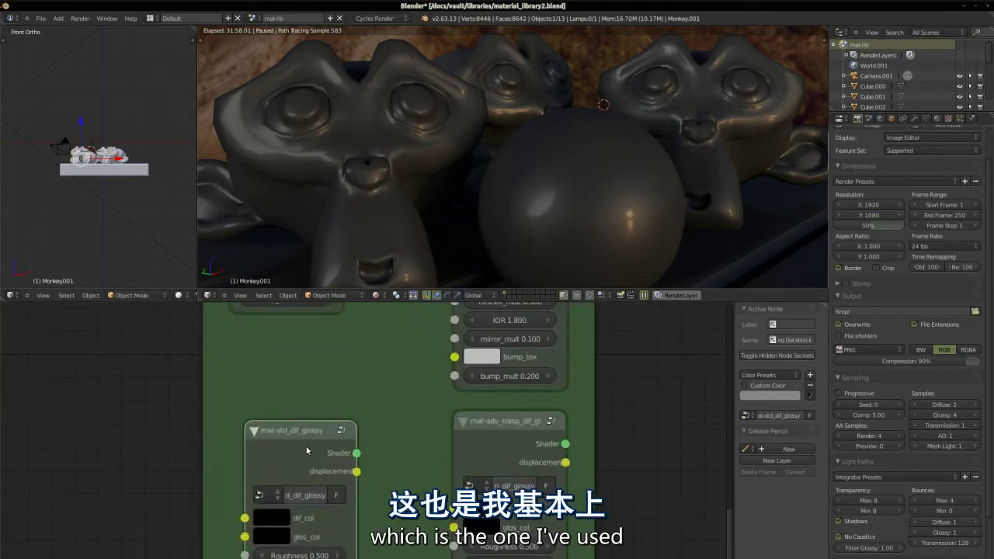
scroll(357, 458, "down", 4)
Enter the mat-std_dif_glossy group and frame its Diffuse, Glossy and Mix Shader nodes.
key("Tab")
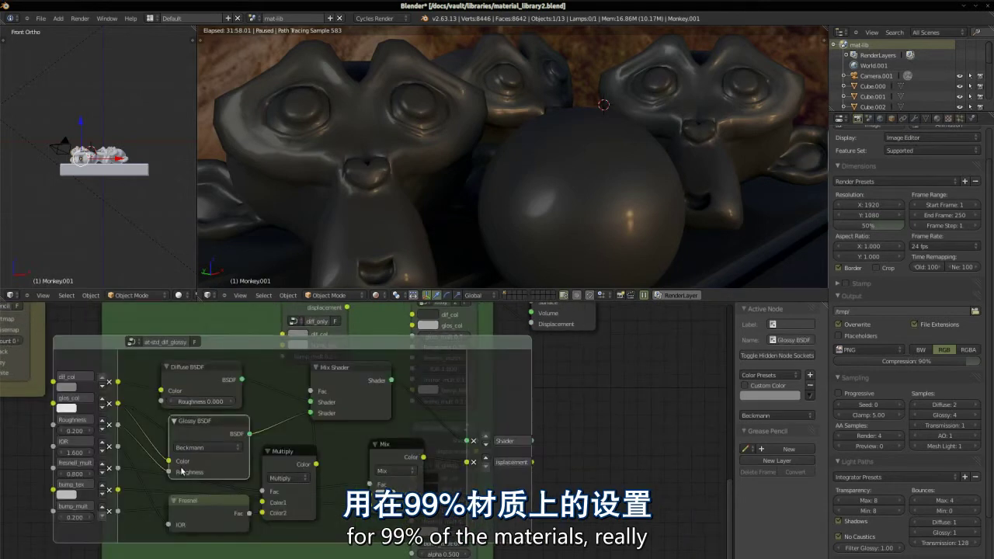
scroll(241, 457, "up", 1)
middle_click_drag(279, 474, 372, 491)
scroll(371, 483, "up", 1)
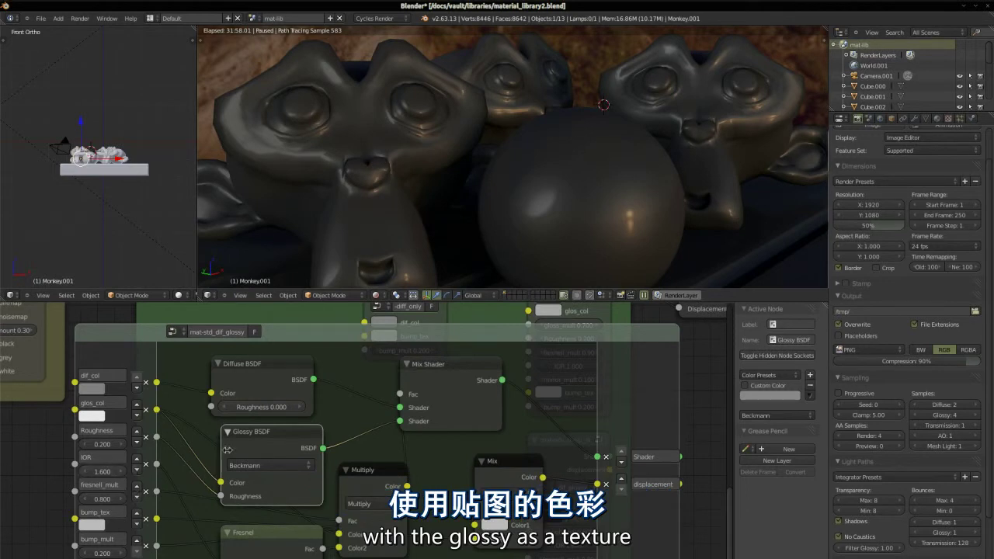
Shift the Glossy BSDF node left and the Diffuse BSDF slightly, then set the 3D cursor on the left monkey.
left_click_drag(258, 432, 245, 434)
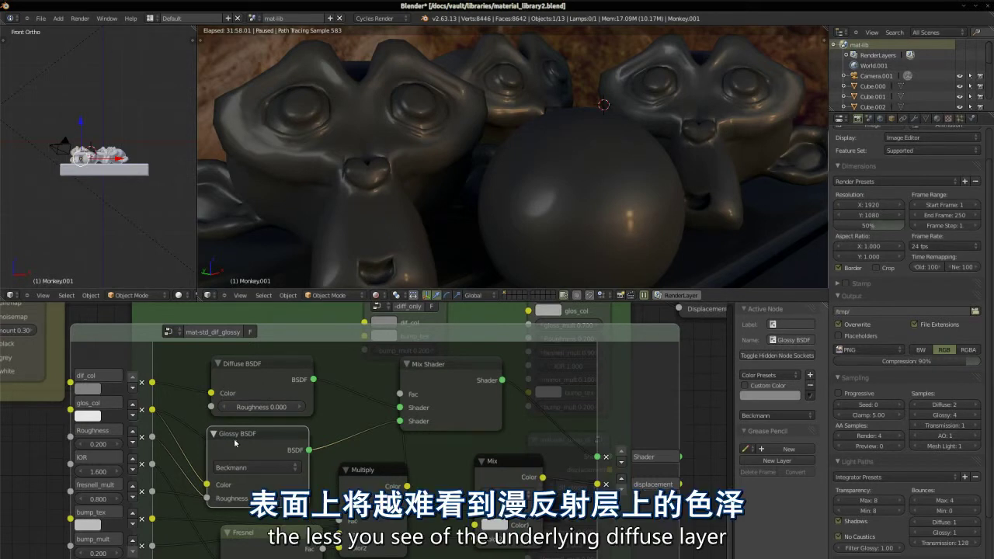
left_click_drag(279, 370, 276, 369)
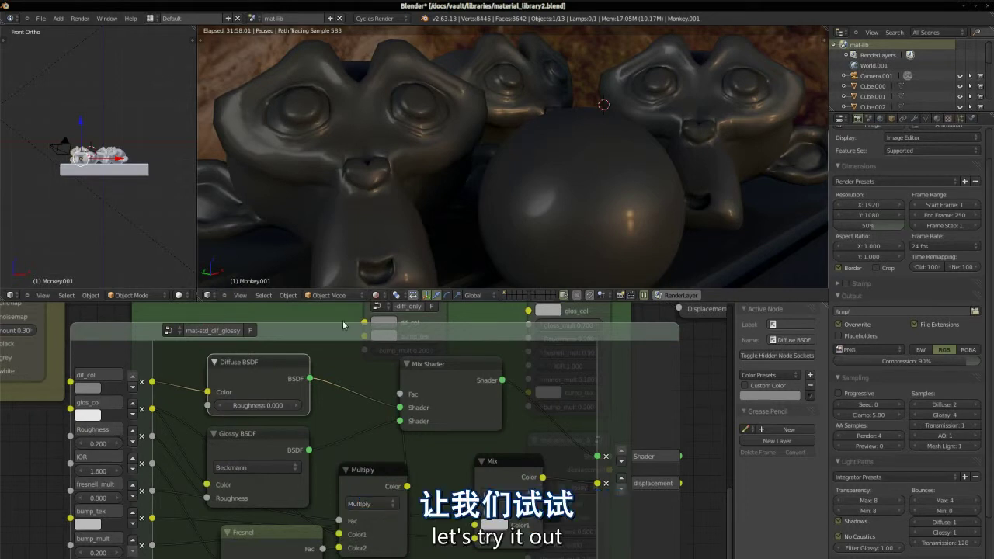
left_click(378, 213)
Exit to the top-level tree and resume the paused live viewport render.
key("Tab")
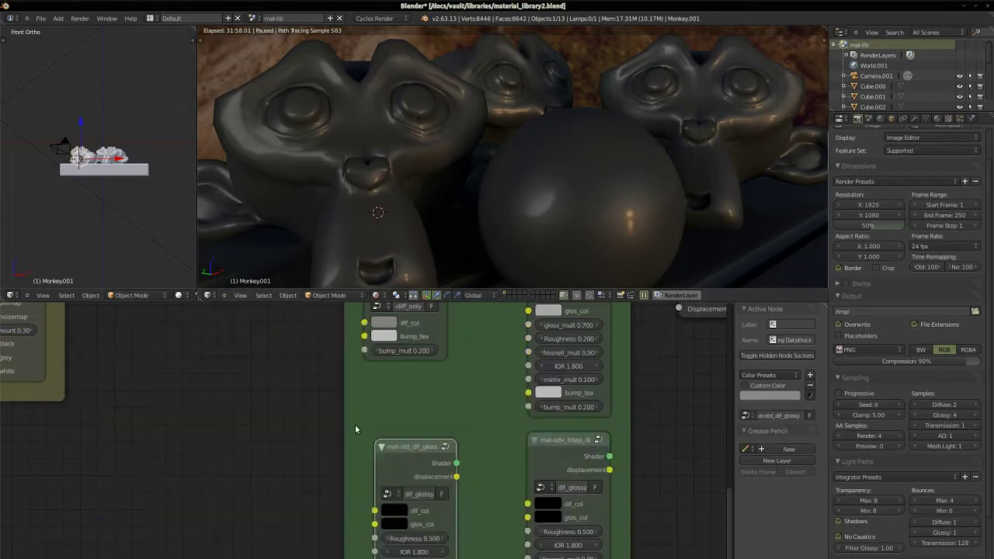
left_click(377, 295)
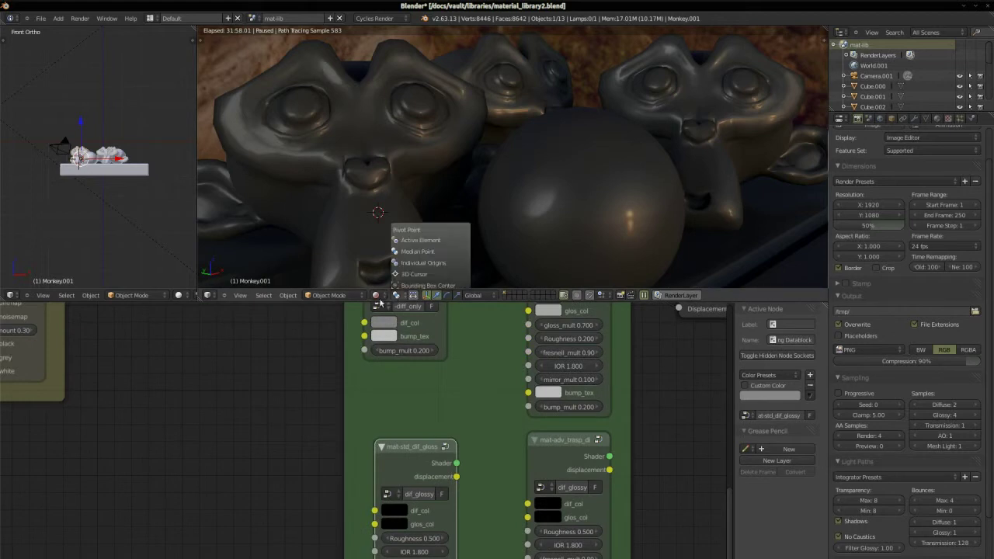
left_click(644, 295)
Wire the group's Shader to Surface and displacement to Displacement on Material Output.
scroll(259, 400, "down", 5)
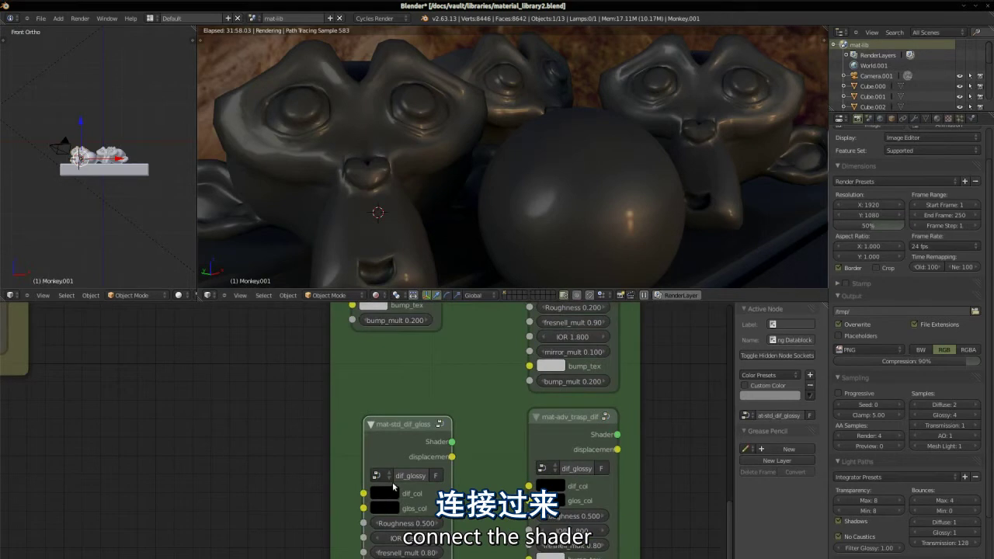
scroll(484, 466, "up", 2)
left_click_drag(371, 483, 522, 361)
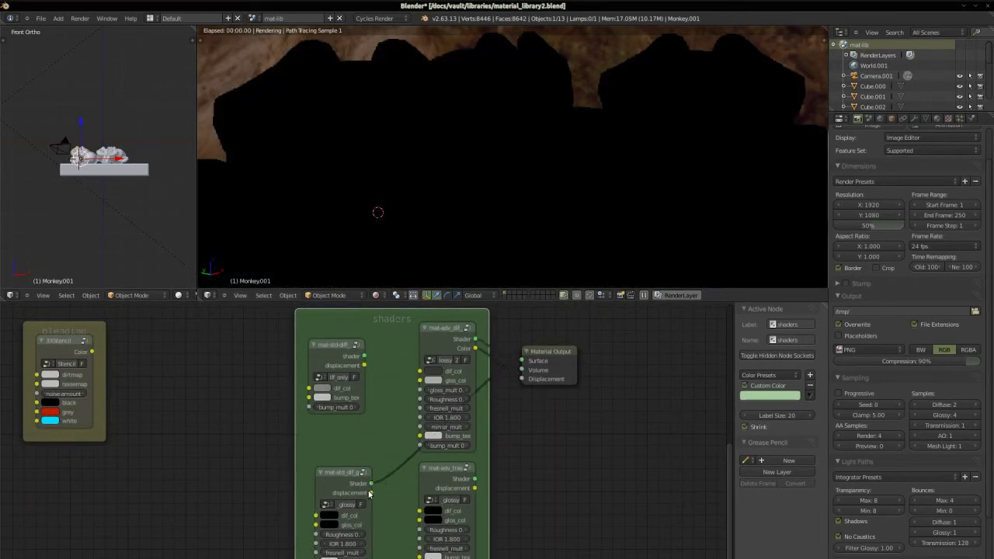
left_click_drag(371, 492, 529, 380)
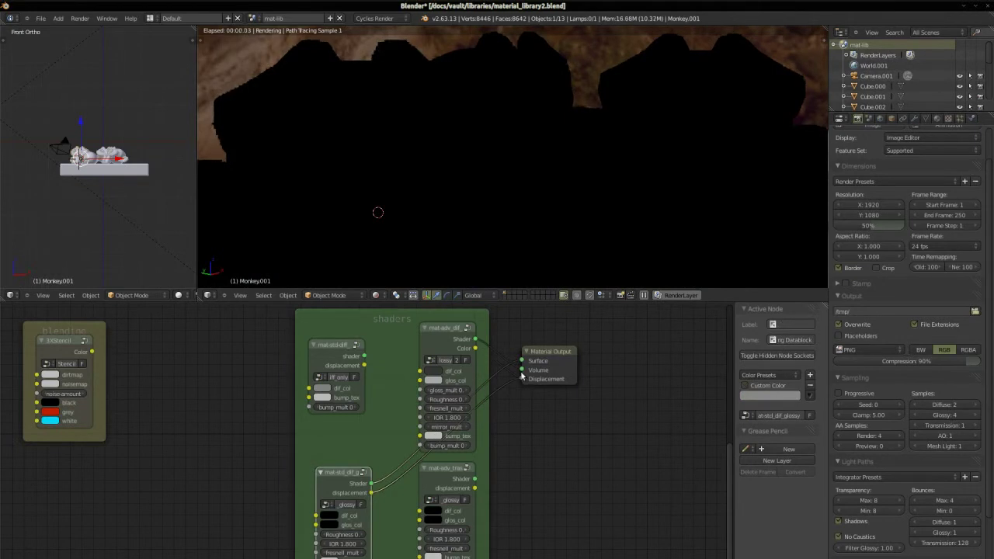
scroll(383, 538, "up", 1)
scroll(383, 538, "up", 1)
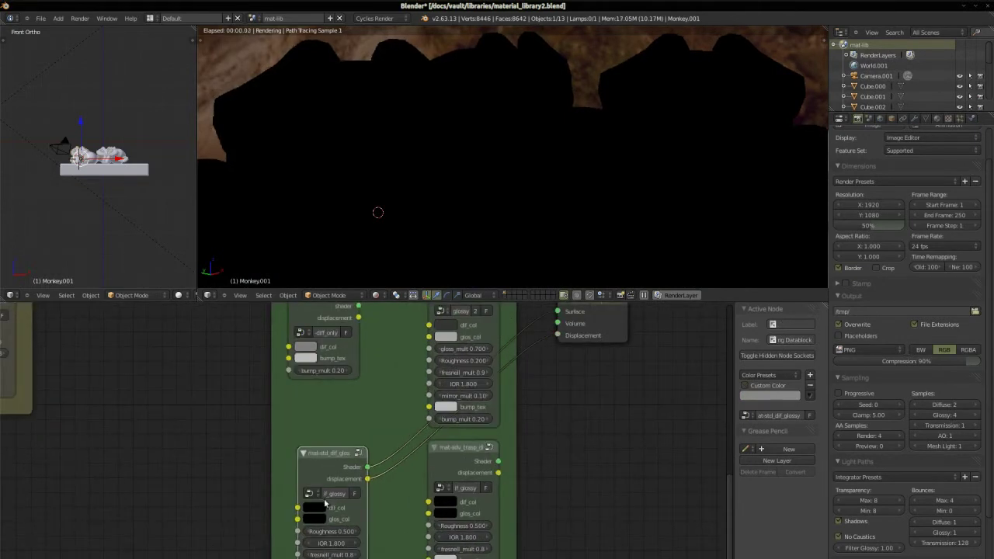
Set the glossy group's dif_col to black and glos_col to white.
left_click(326, 506)
mouse_move(407, 403)
left_mouse_down()
mouse_move(413, 318)
mouse_move(418, 404)
mouse_move(420, 324)
left_mouse_up()
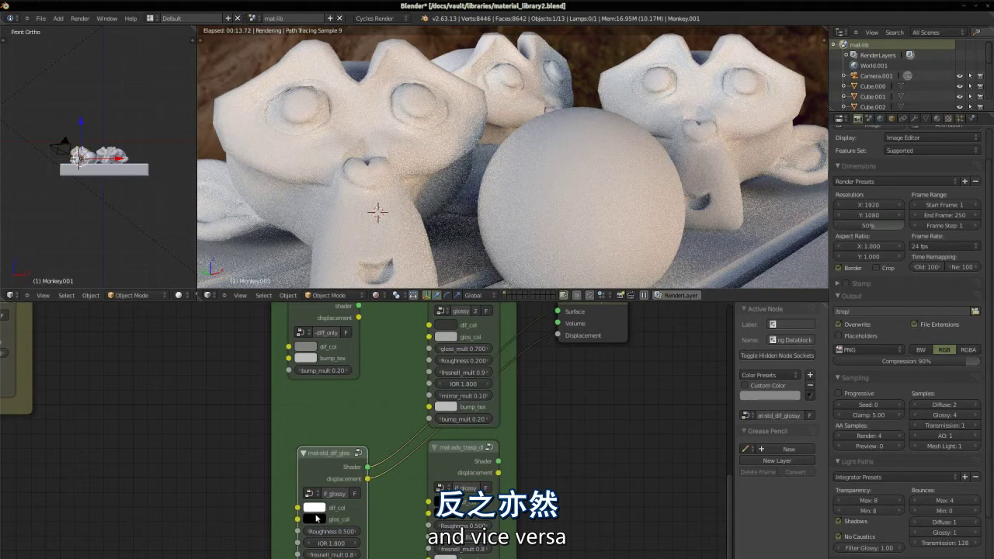
left_click(317, 508)
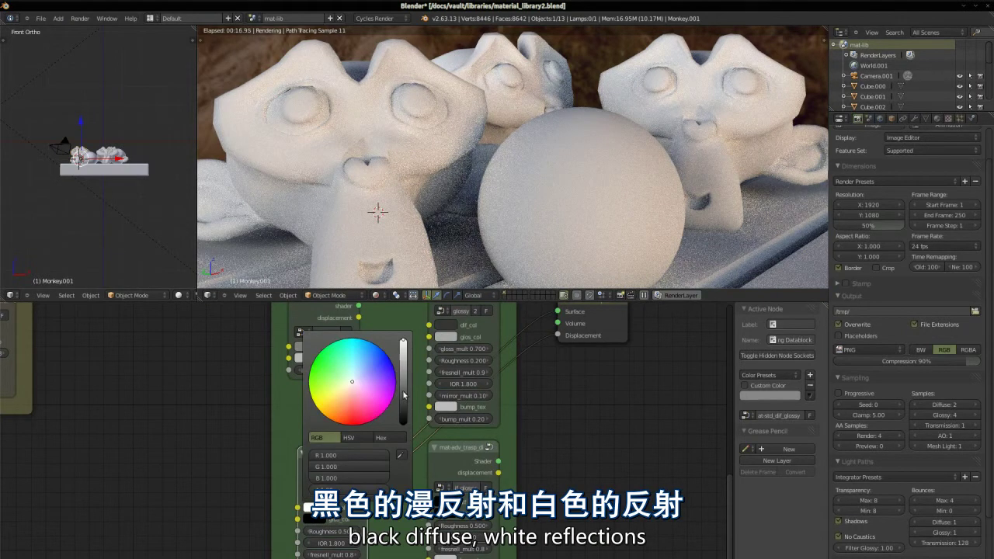
left_click_drag(403, 394, 412, 546)
left_click(314, 520)
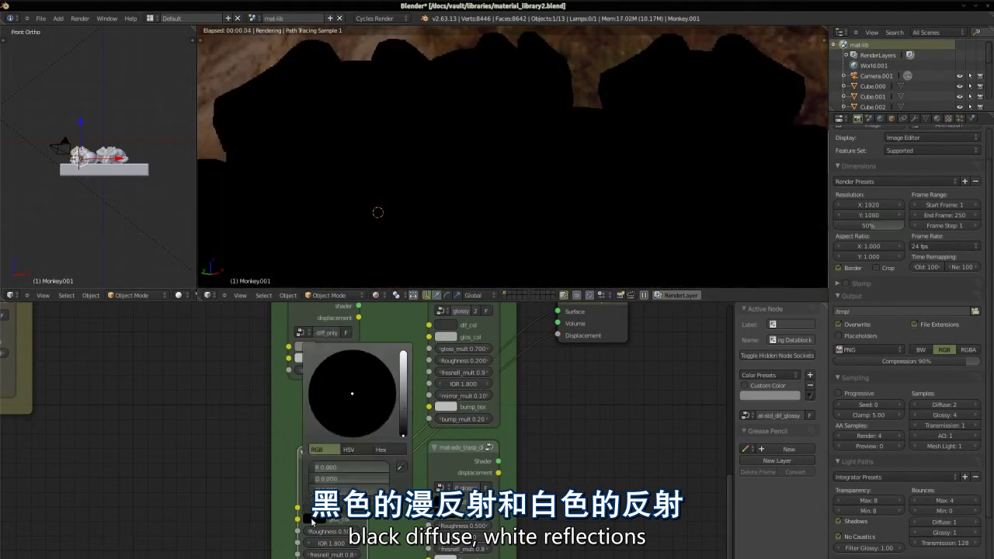
left_click_drag(407, 421, 403, 395)
left_click_drag(413, 339, 408, 341)
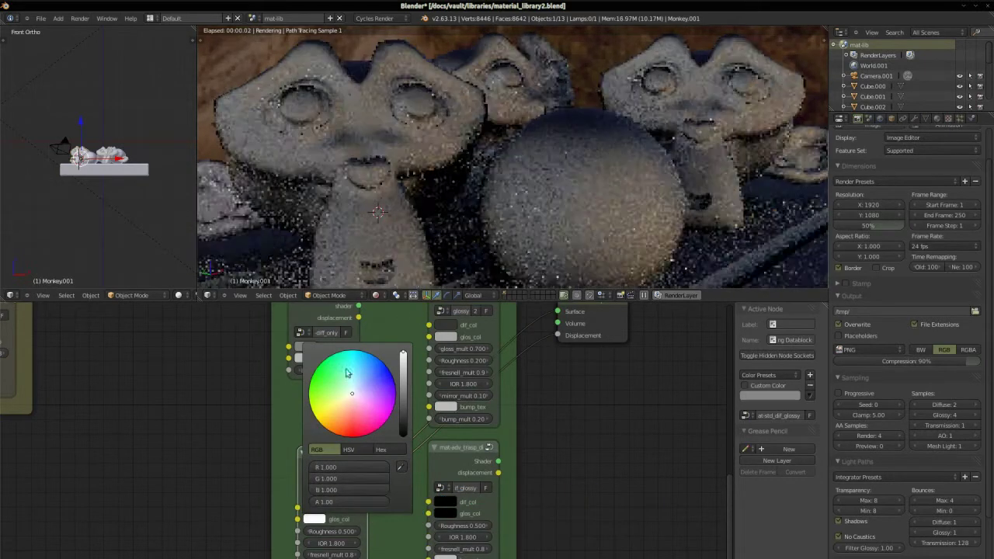
Set fresnell_mult to 0.00 and drop Roughness to 0.000 for mirror-like reflections.
scroll(340, 548, "up", 2)
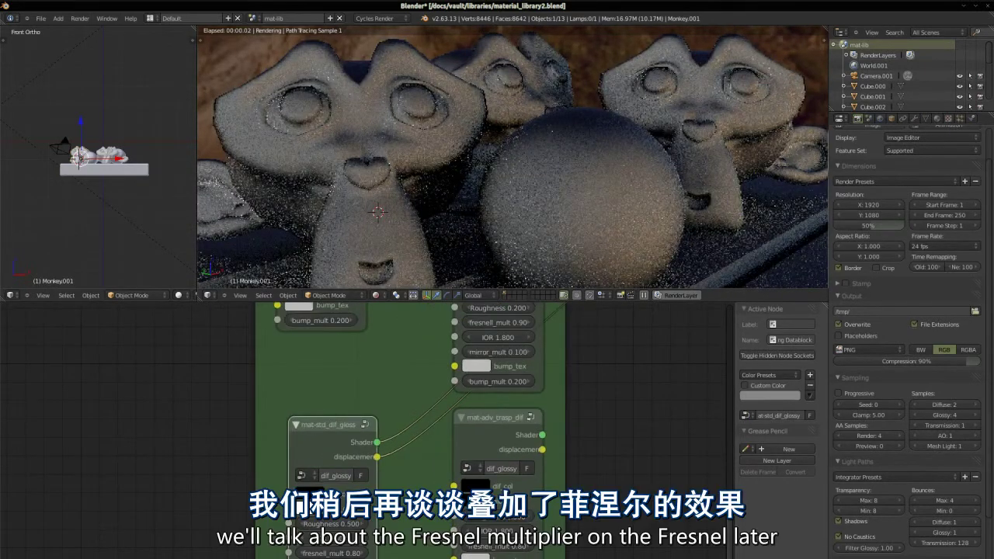
left_click_drag(334, 553, 299, 553)
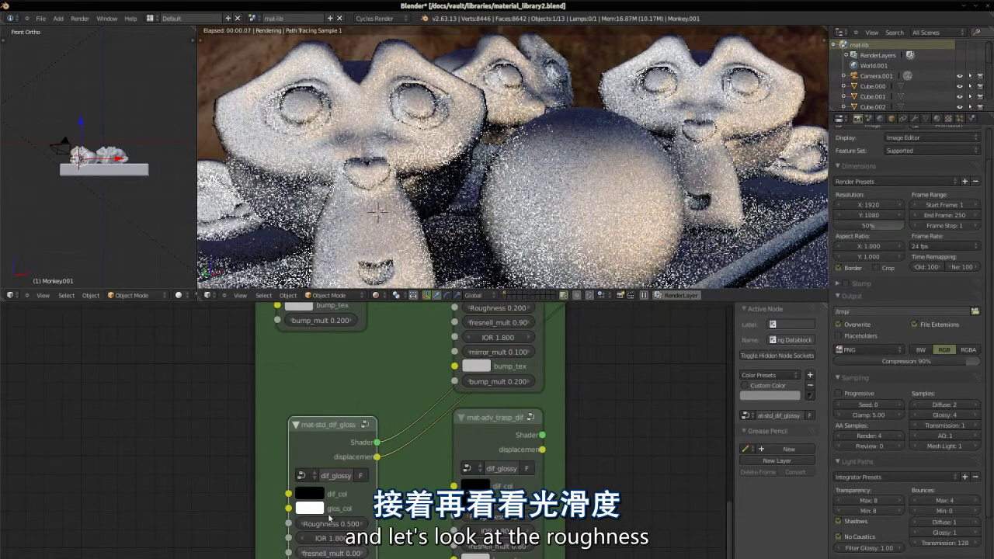
left_click_drag(327, 523, 261, 535)
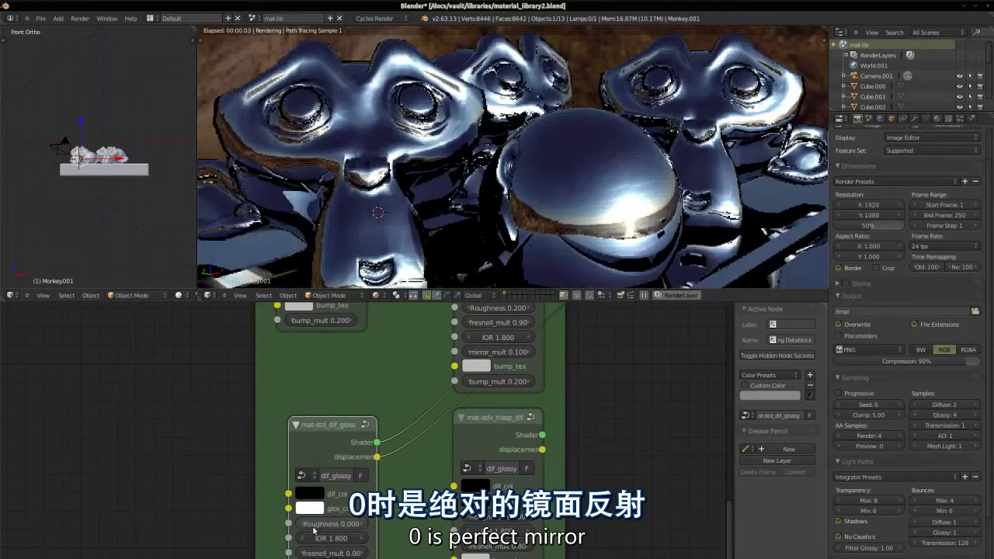
Step Roughness up to 0.400, then back down to 0.200 for brushed-metal reflections.
left_click(362, 525)
left_click(362, 525)
left_click(362, 526)
left_click(362, 526)
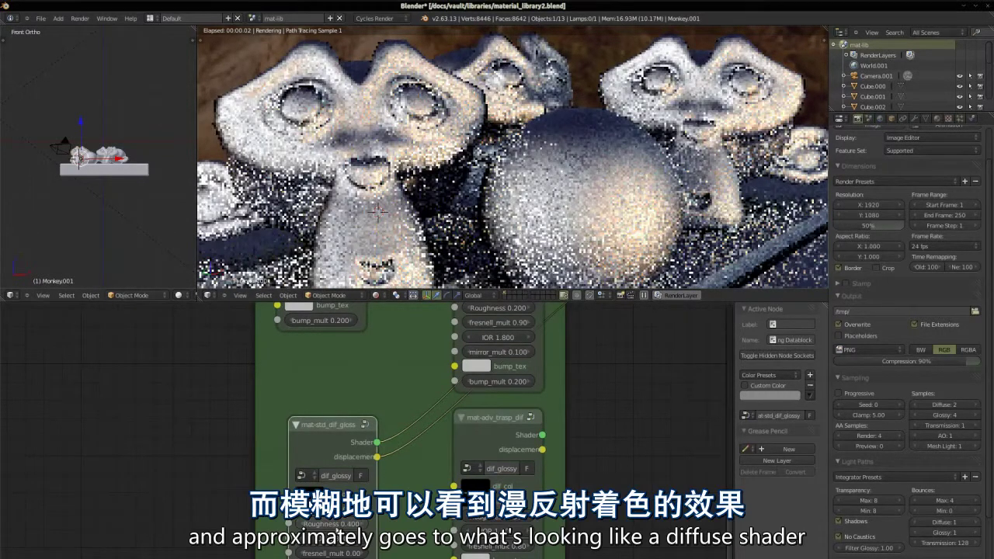
left_click(303, 526)
left_click(302, 526)
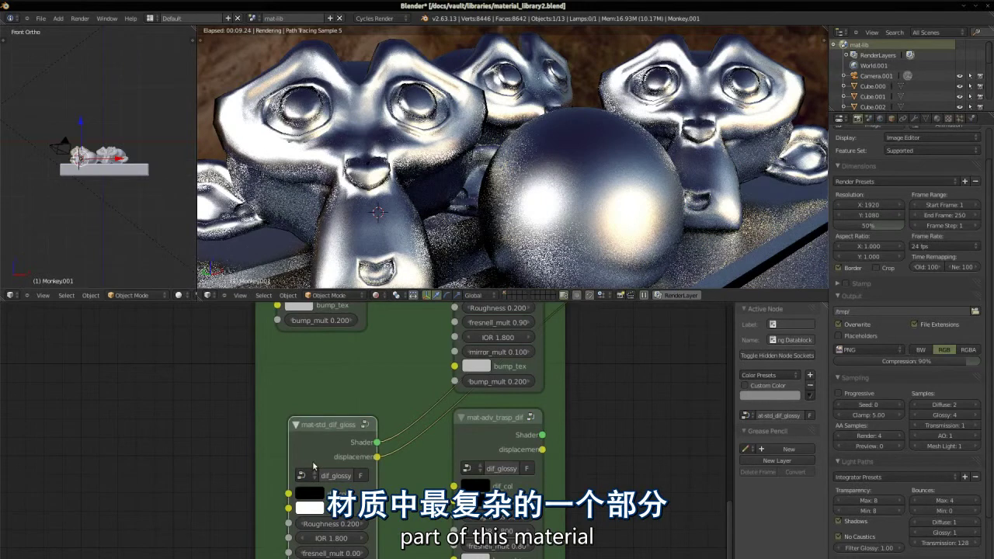
key("Tab")
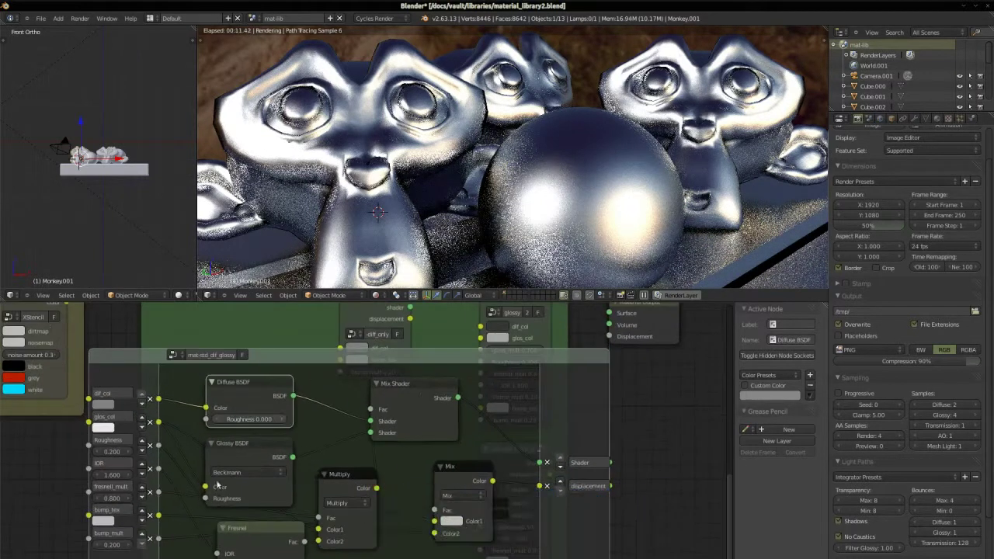
left_click_drag(250, 529, 229, 521)
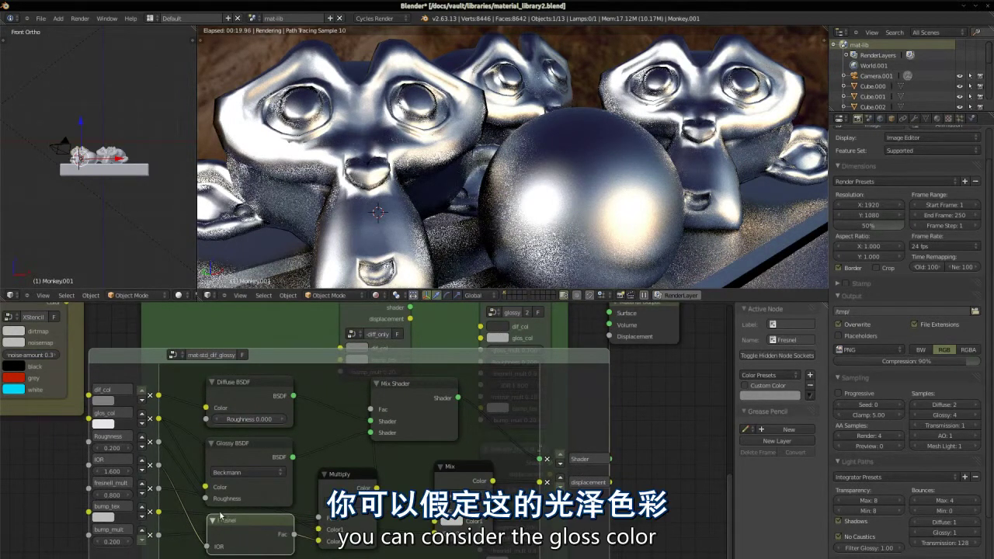
scroll(220, 514, "up", 1)
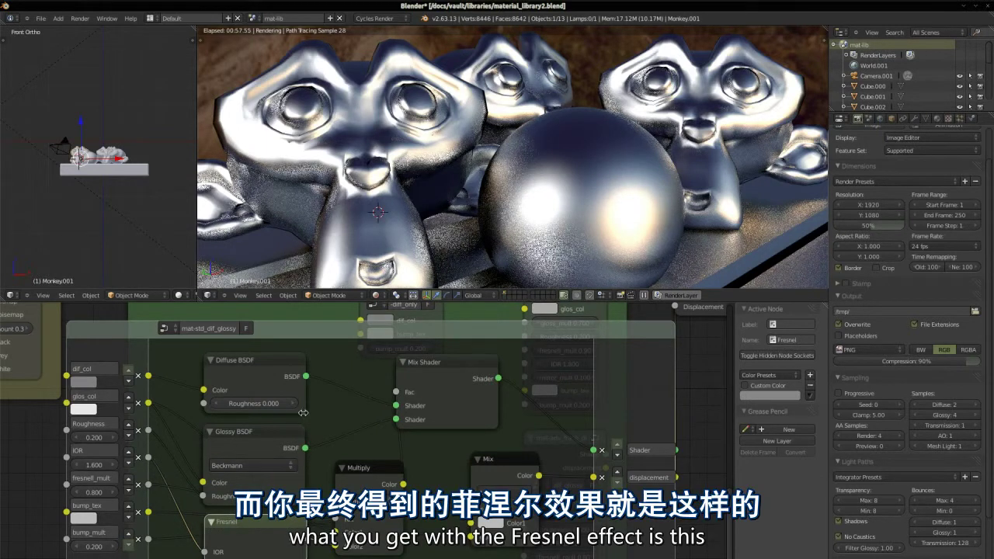
key("Tab")
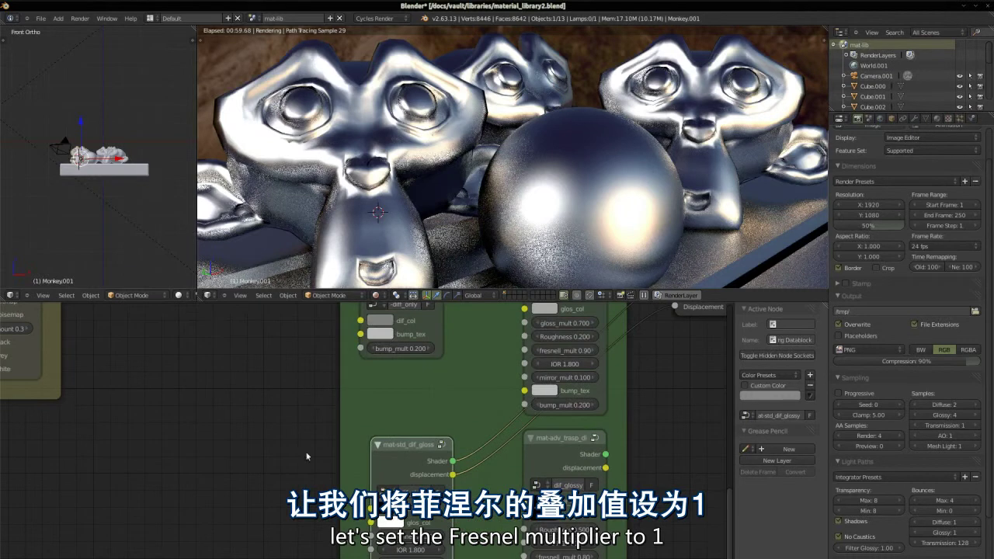
Type fresnell_mult 1 and IOR 1.1 into the mat-std_dif_glossy group node.
scroll(248, 422, "up", 3)
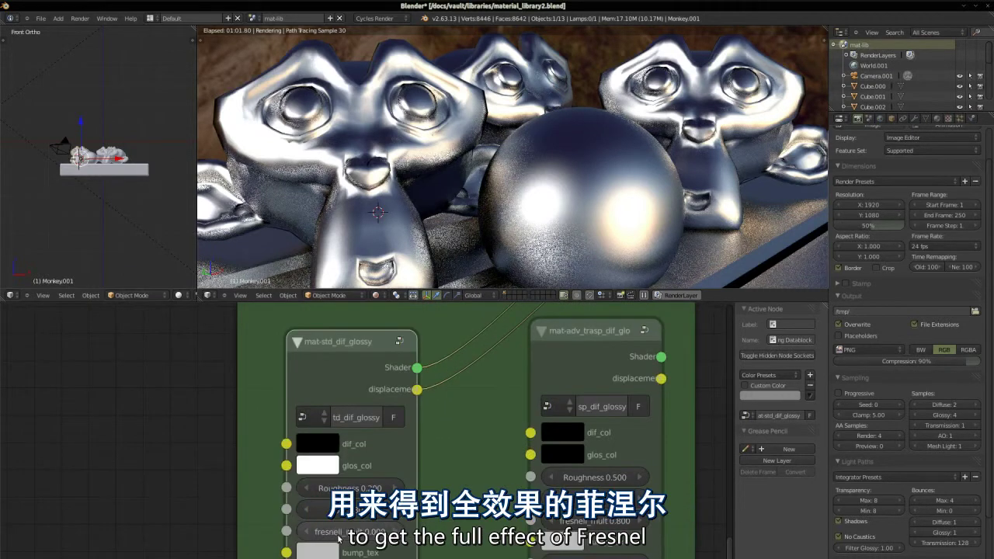
left_click(339, 532)
type("1")
key("Return")
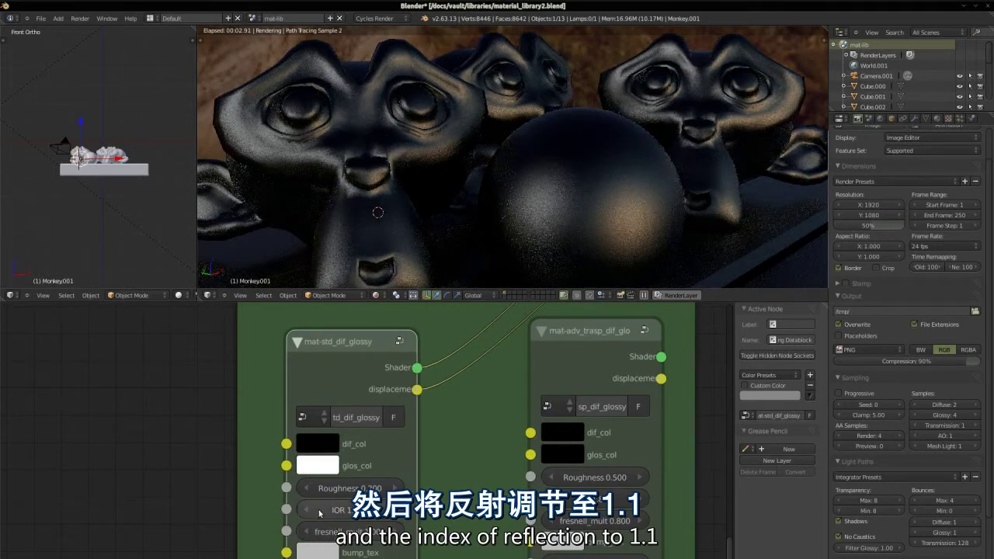
left_click(329, 511)
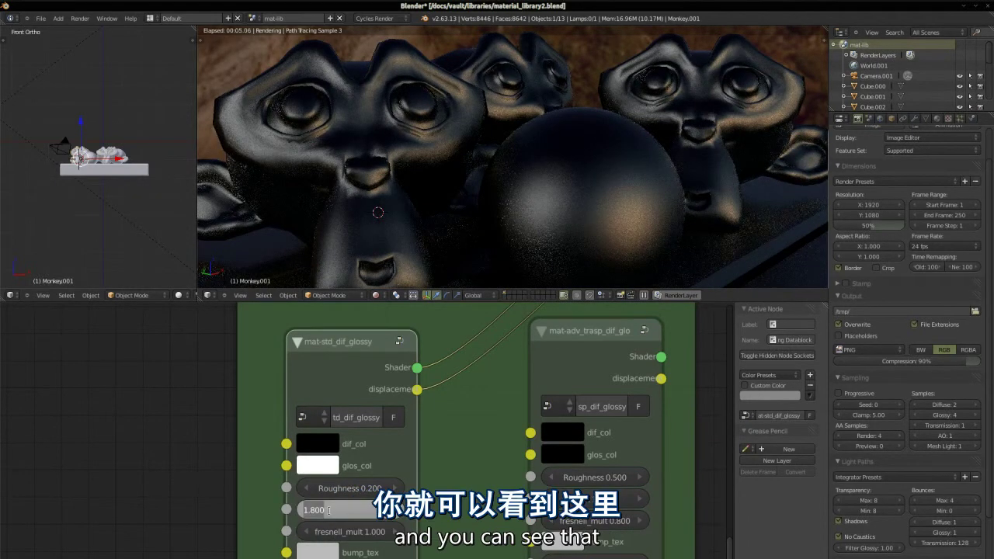
type("1.1")
key("Return")
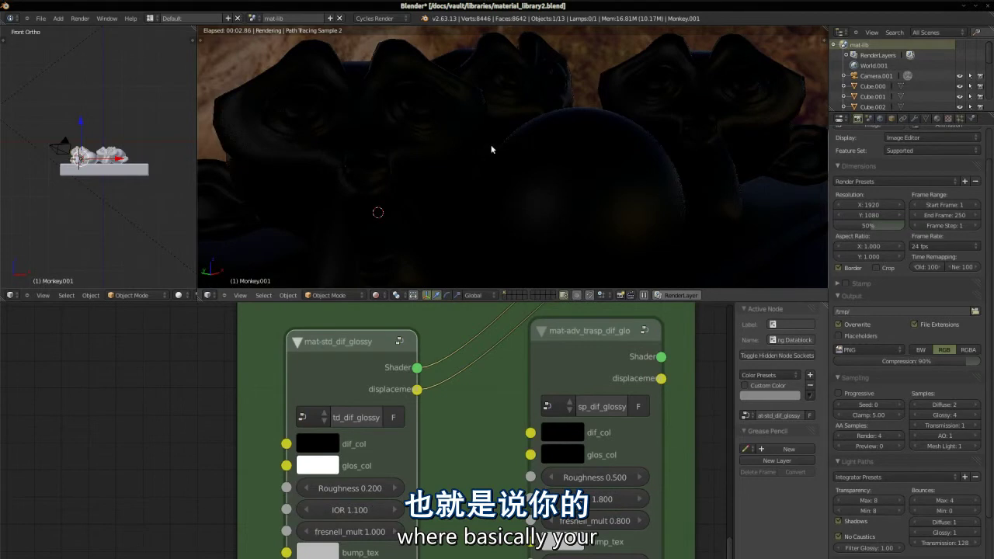
middle_click_drag(490, 144, 523, 166, "shift")
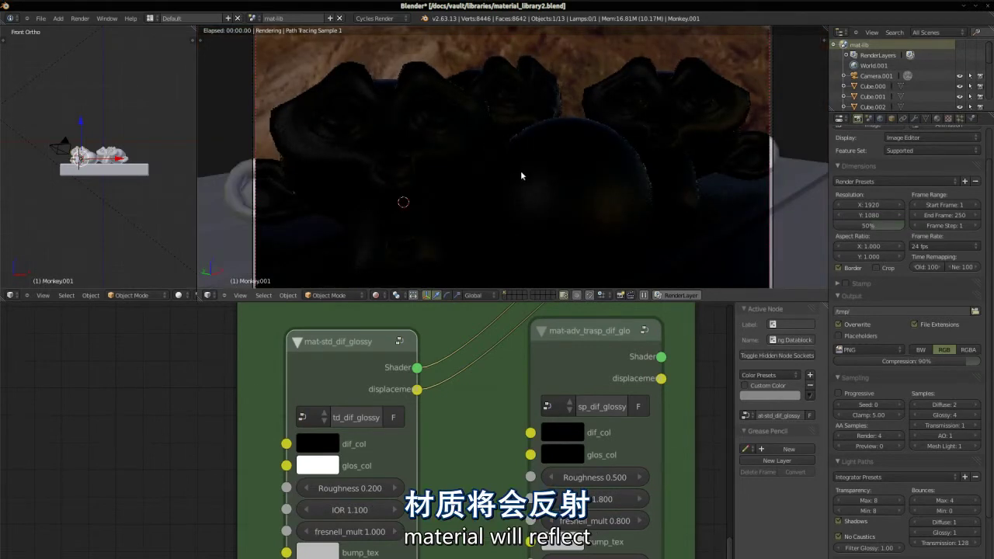
scroll(584, 204, "up", 1)
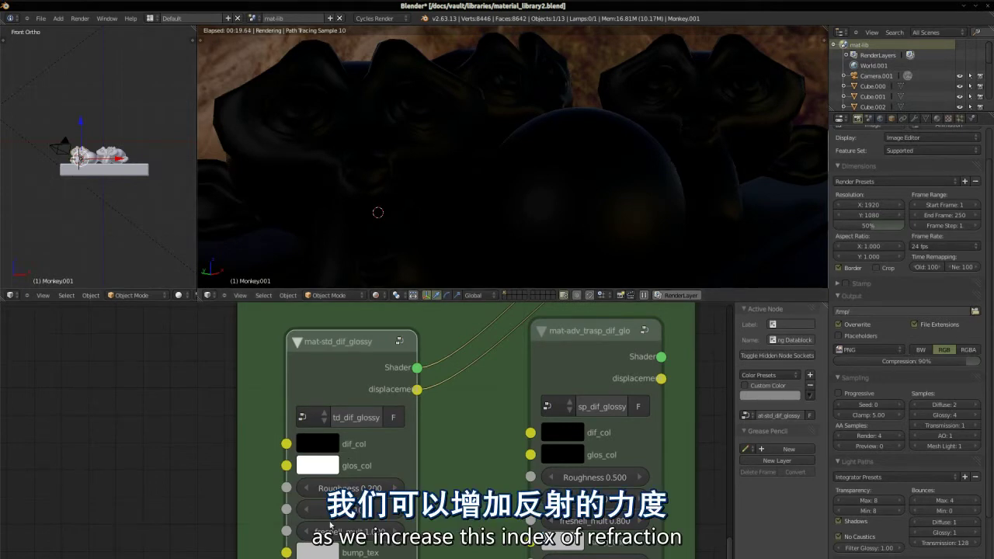
Step the glossy group's IOR through 1.3 and 1.6, then enter 2.5.
left_click(392, 511)
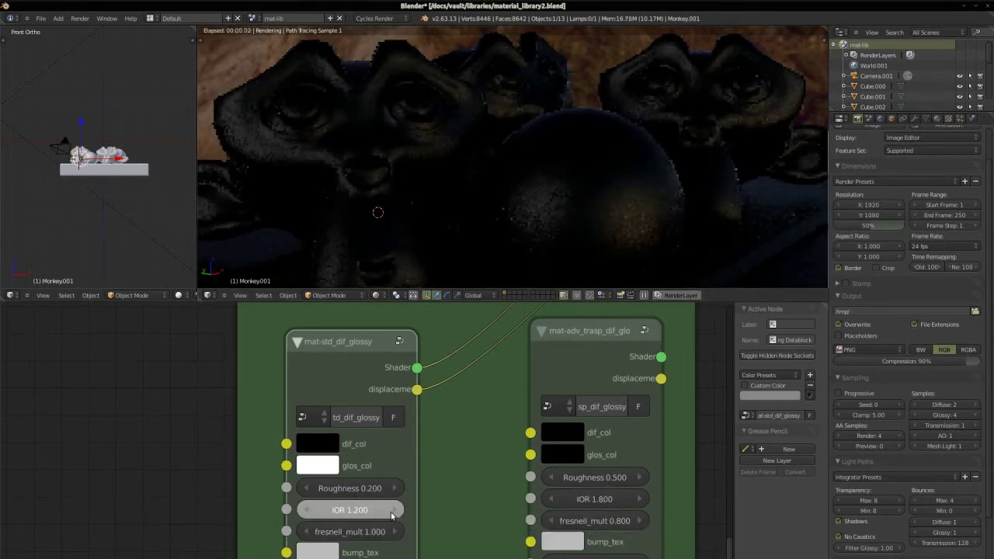
left_click(391, 510)
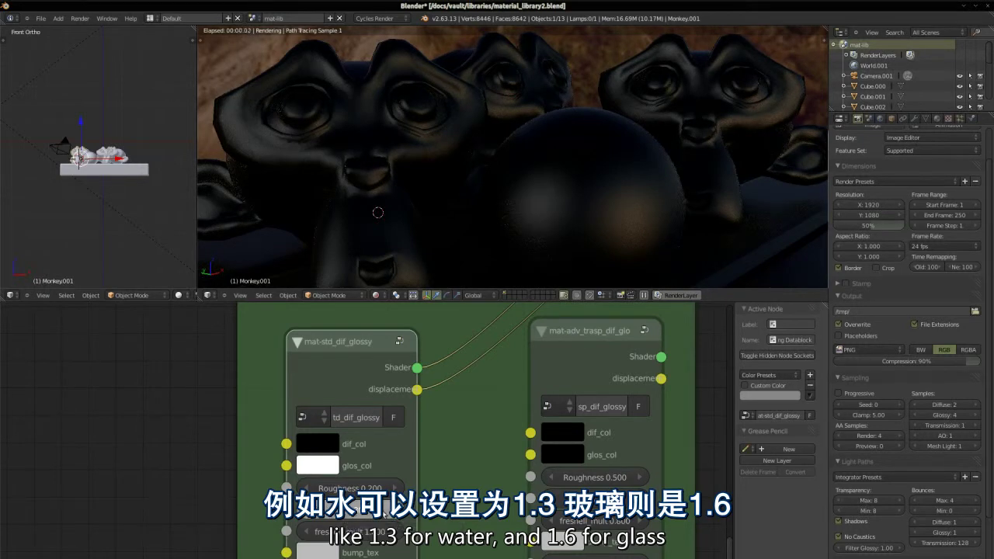
left_click(342, 510)
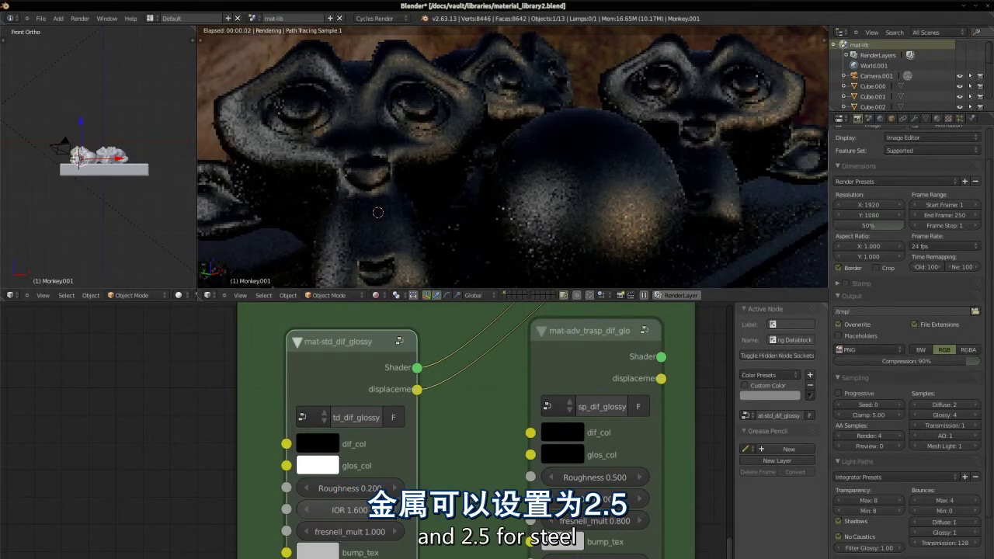
left_click(357, 509)
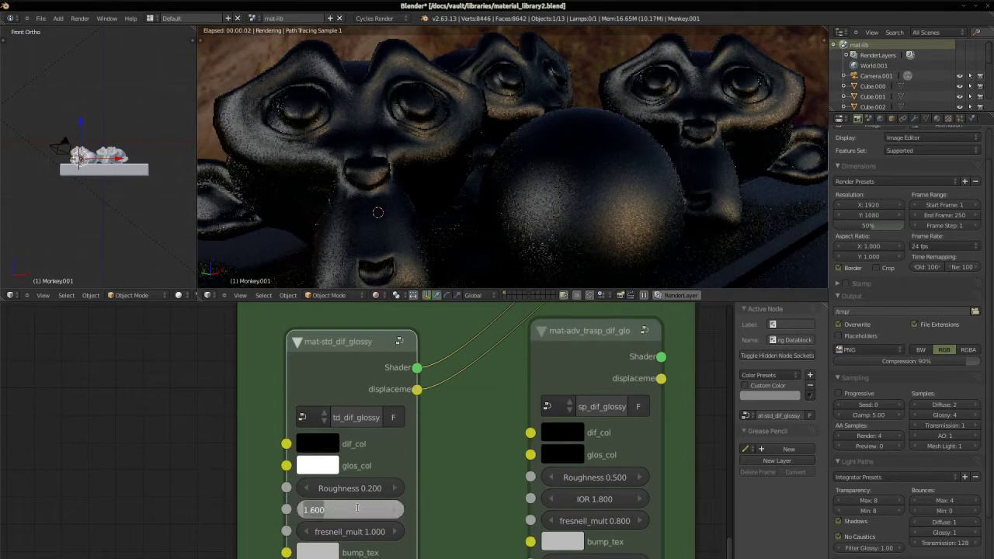
type("2")
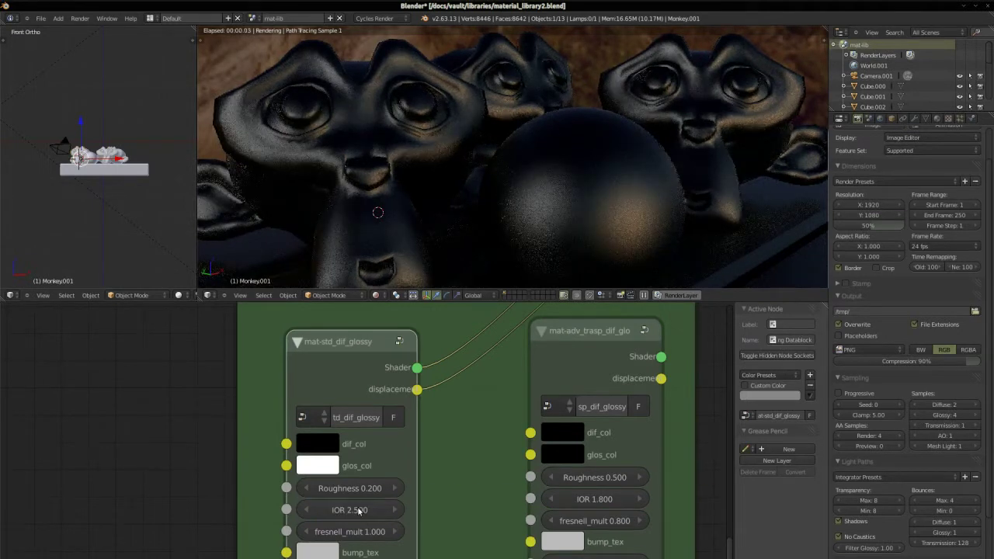
key("Return")
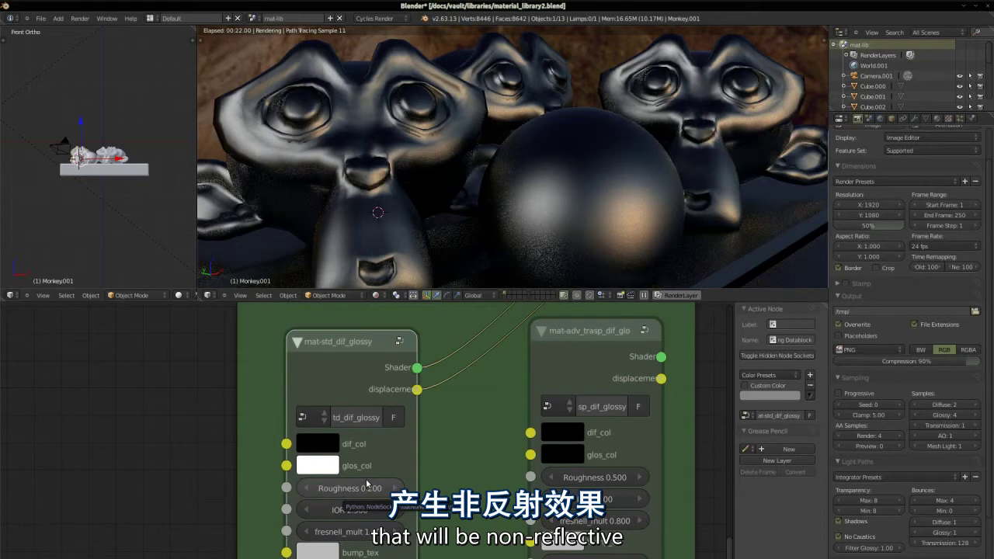
Set the mat-std_dif_glossy IOR back to 1.600.
left_click(340, 509)
type("1.")
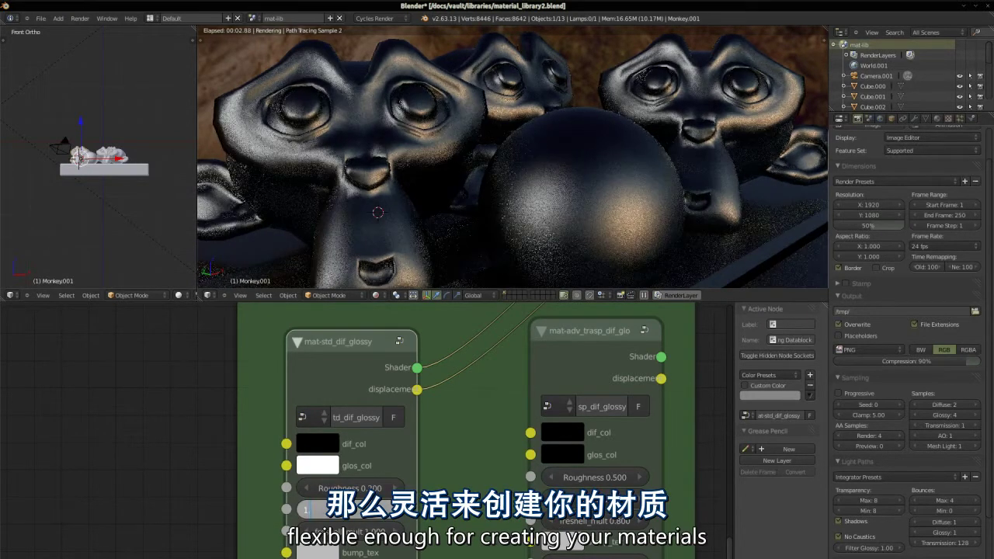
type("5")
key("Return")
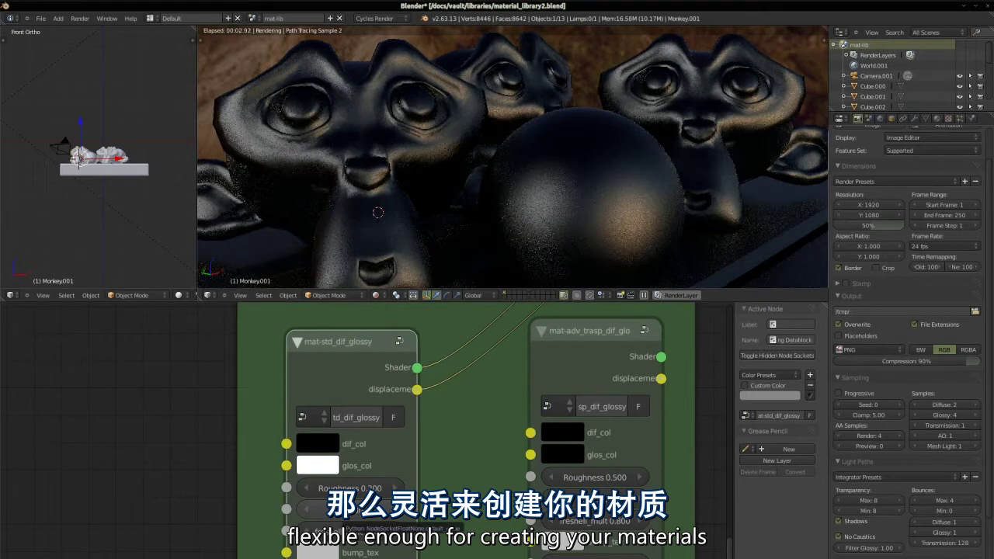
Lower the group's fresnell_mult to about 0.900.
left_click(336, 530)
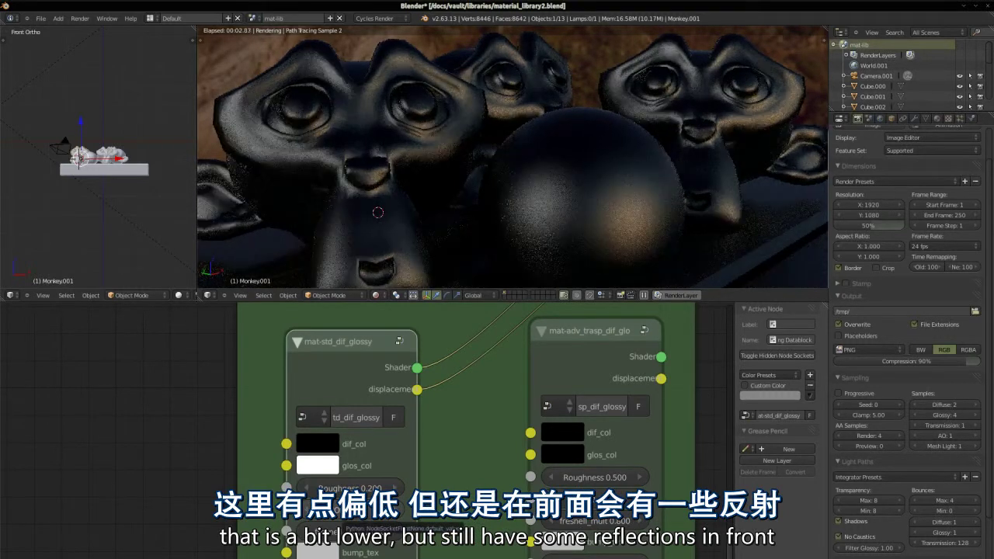
left_click(303, 531)
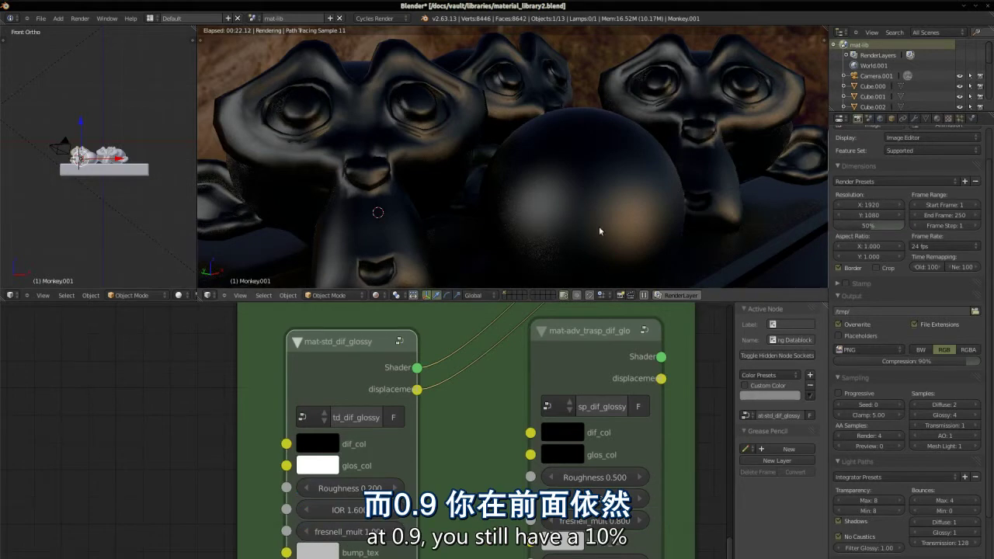
left_click(305, 531)
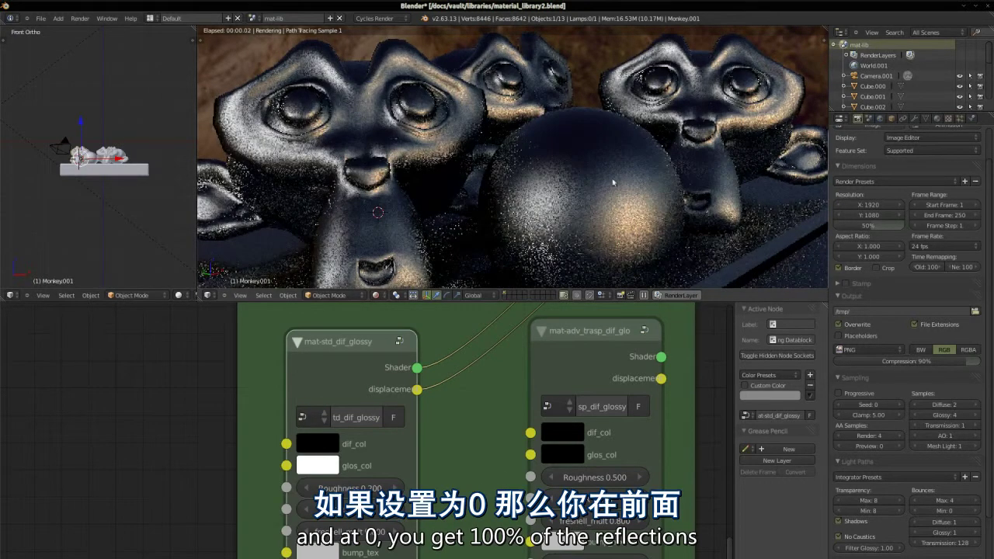
Drag fresnell_mult through 0.100, 0.000 and 0.800 to compare reflections, ending on a dark render.
left_click_drag(383, 544, 469, 546)
left_click_drag(342, 532, 389, 532)
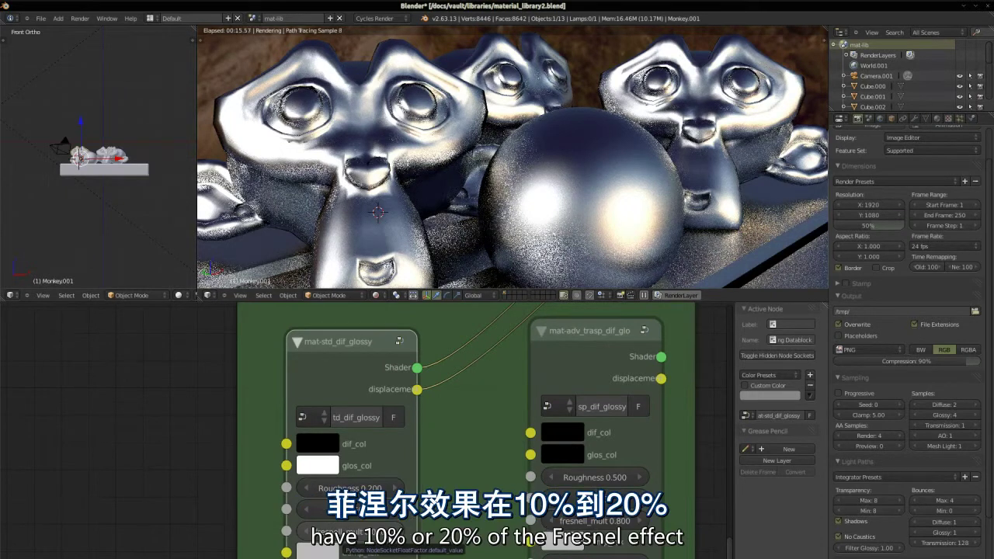
left_click(349, 532)
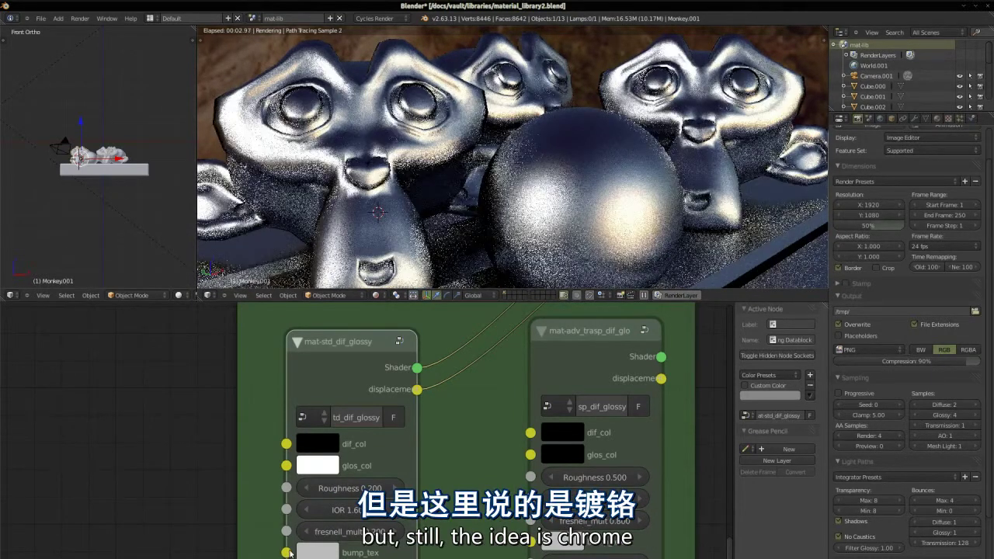
left_click_drag(350, 533, 178, 541)
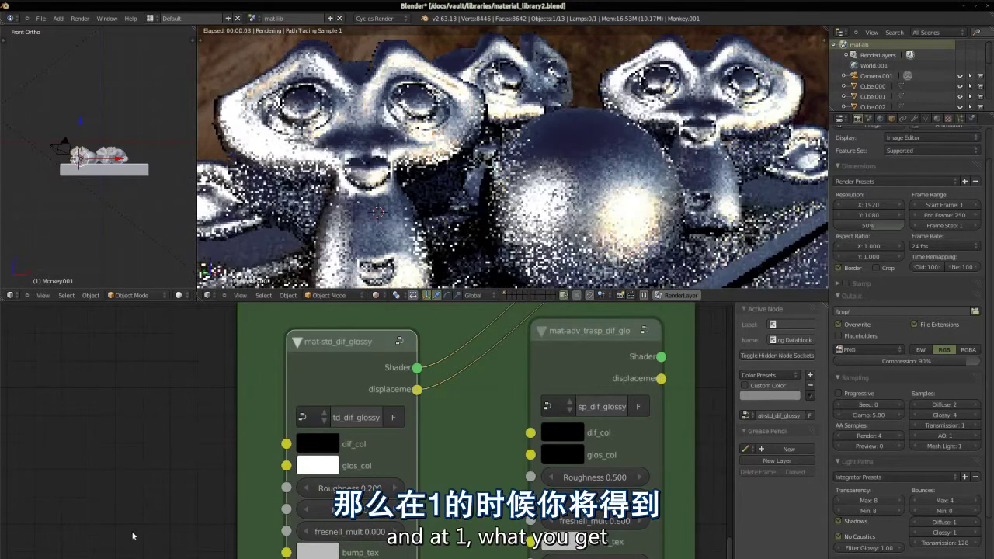
left_click_drag(349, 533, 482, 536)
left_click_drag(338, 528, 311, 531)
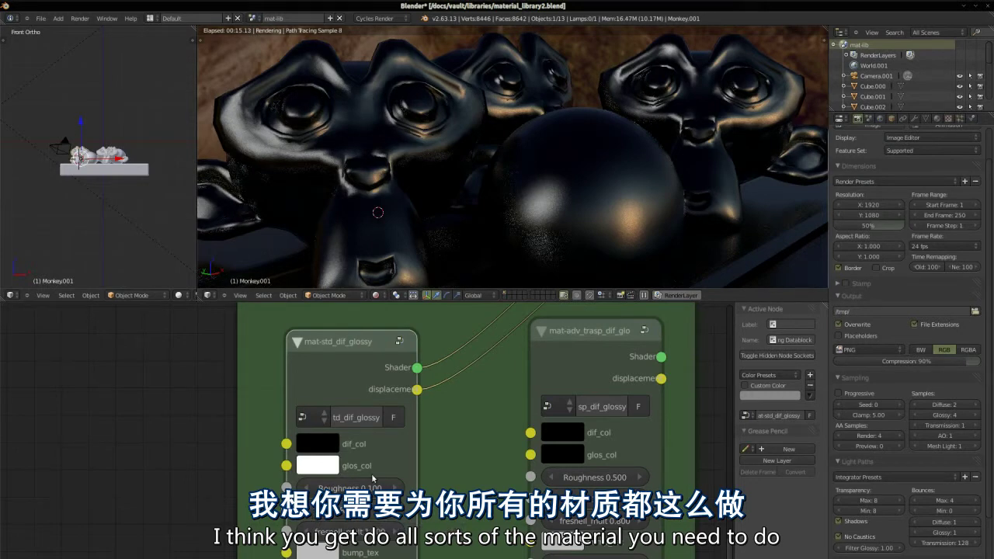
Enter the glossy group and select its Glossy BSDF, Multiply and Fresnel nodes to trace their links.
key("Tab")
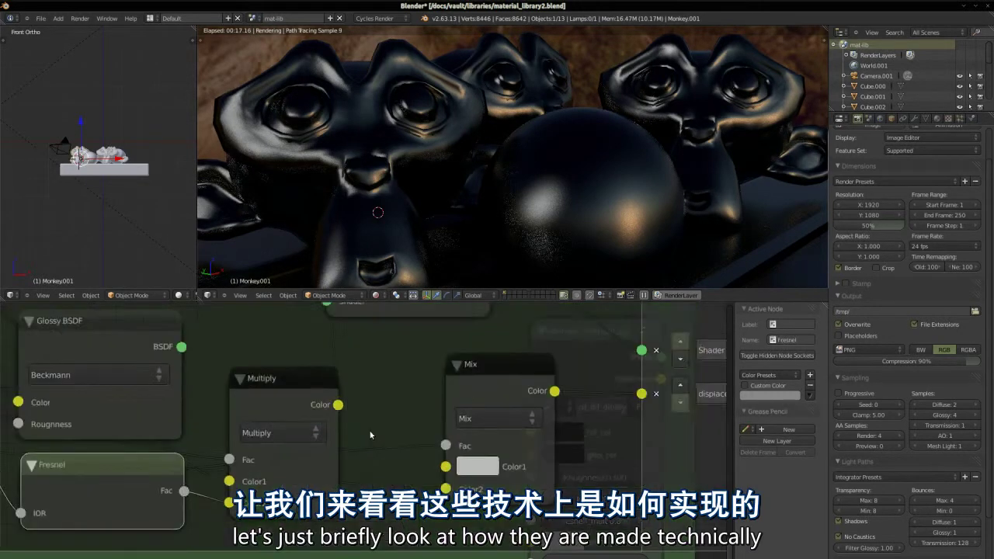
scroll(370, 435, "down", 4)
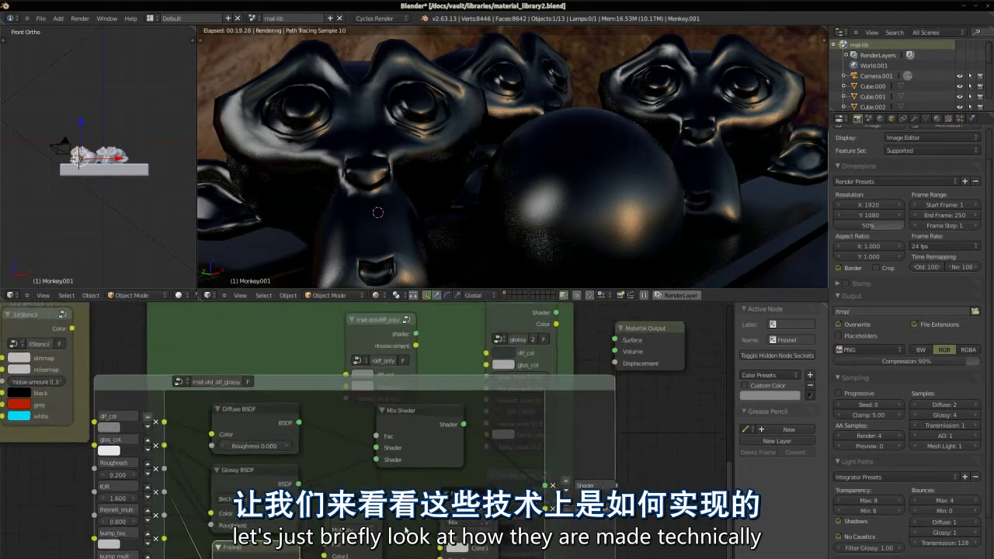
scroll(222, 454, "up", 2)
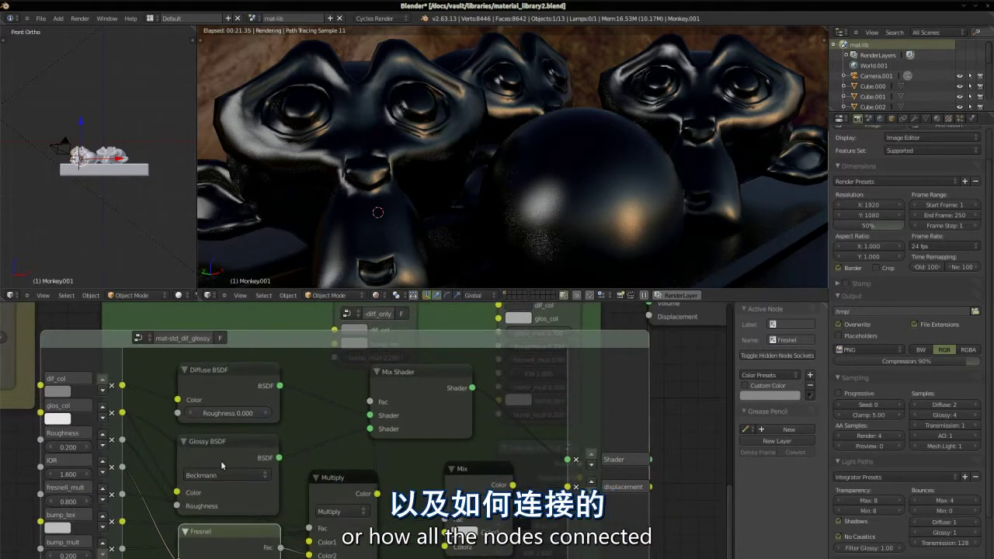
left_click(224, 448)
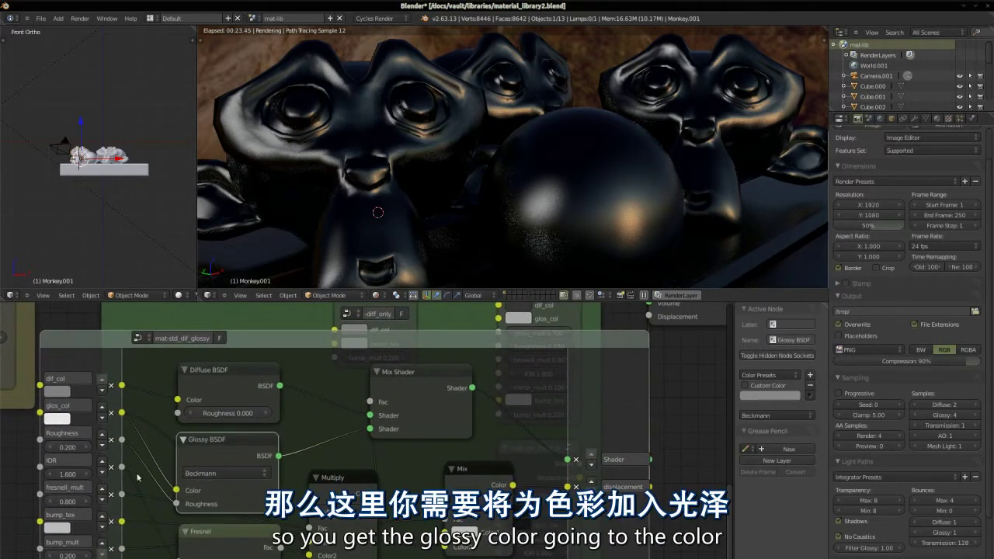
scroll(364, 429, "up", 1)
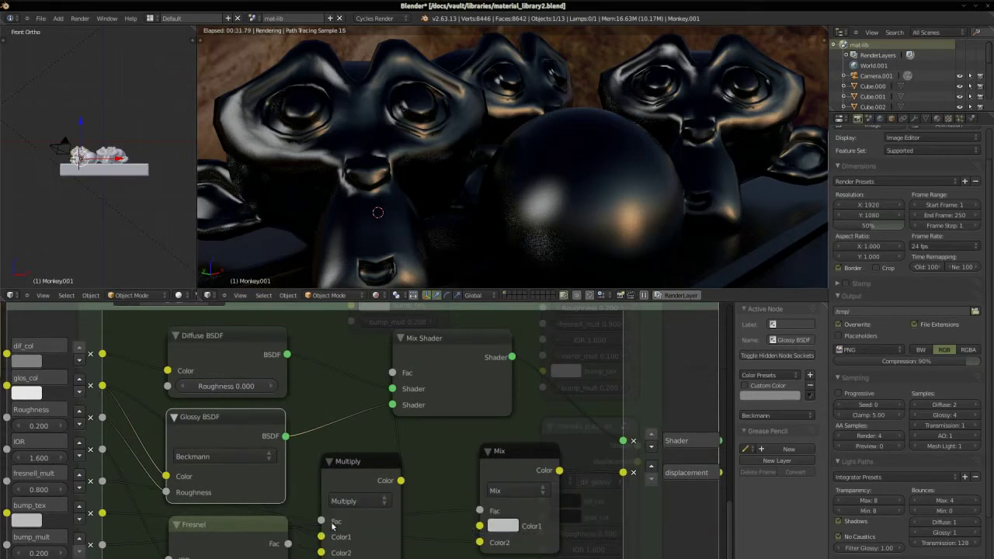
left_click_drag(367, 479, 365, 473)
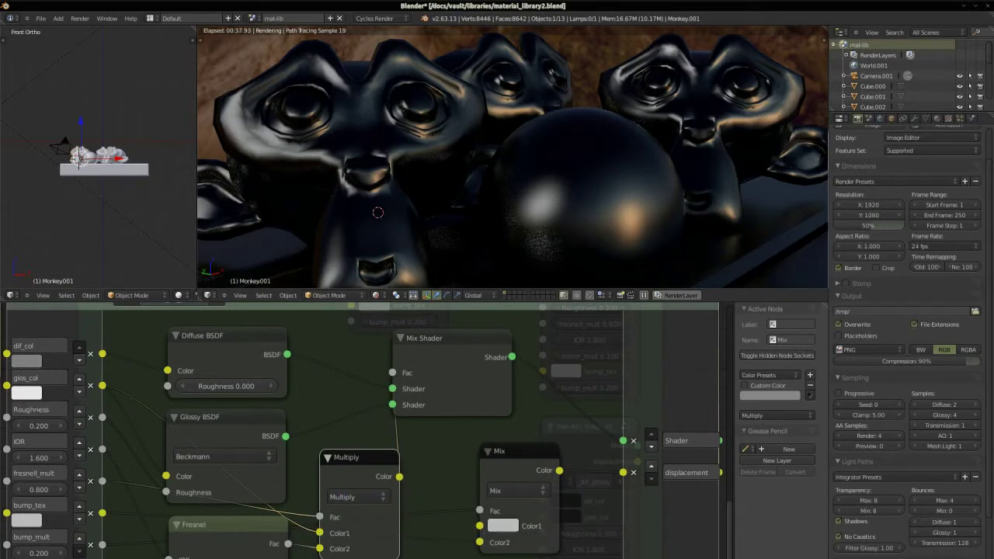
left_click_drag(203, 536, 201, 542)
key("Escape")
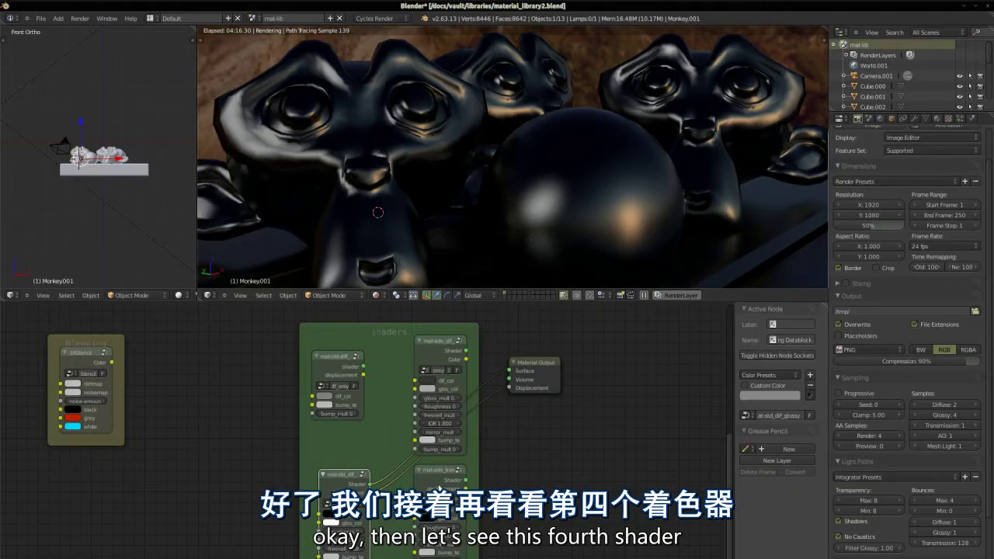
Connect the mat-adv_trasp_dif_glossy group to the Material Output's Surface input.
middle_click_drag(433, 469, 429, 464)
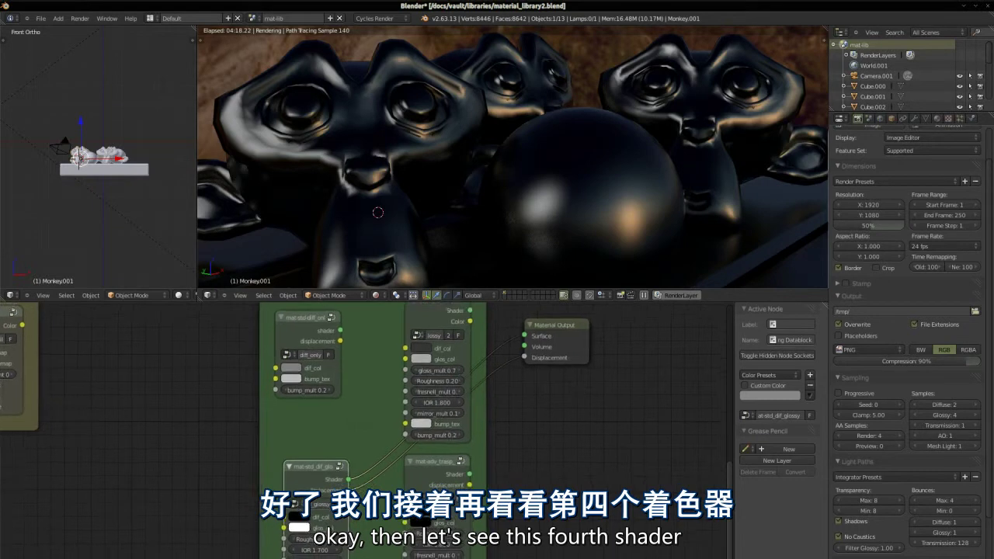
left_click(430, 463)
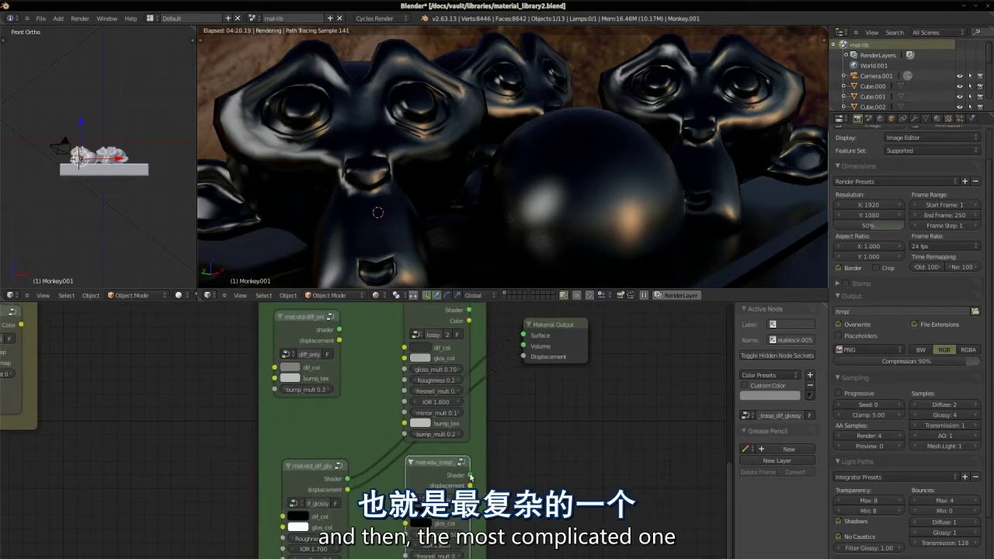
left_click_drag(469, 474, 524, 336)
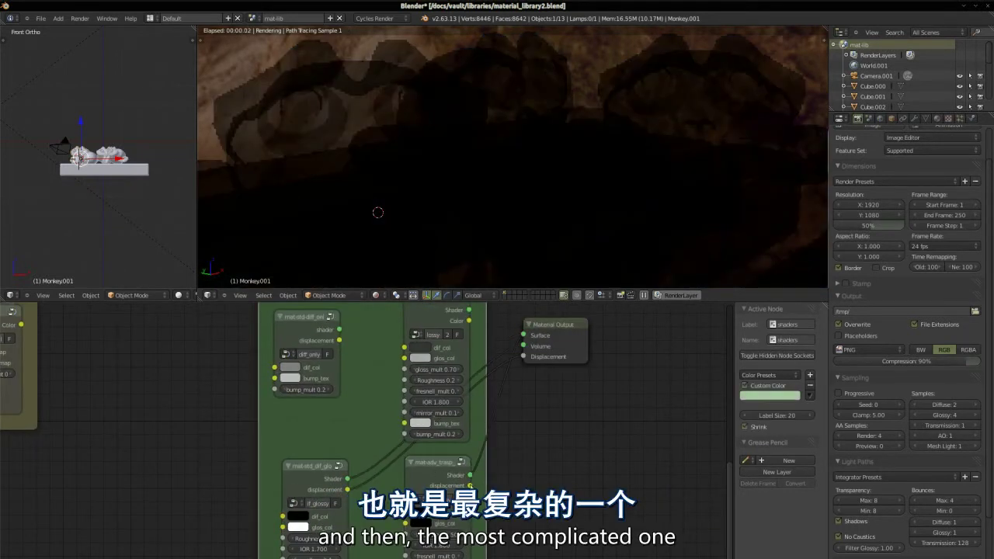
scroll(438, 337, "down", 2)
scroll(439, 338, "up", 2)
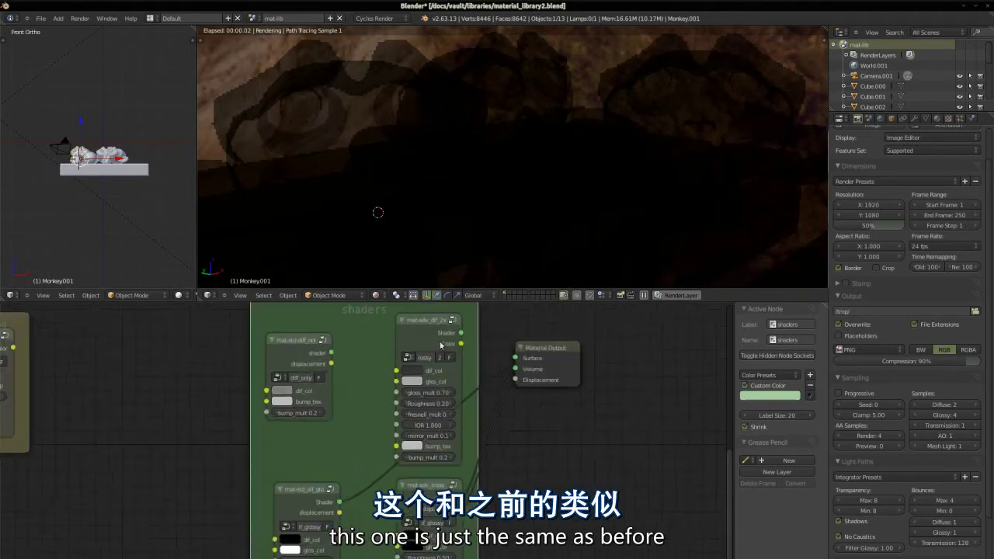
left_click(516, 369)
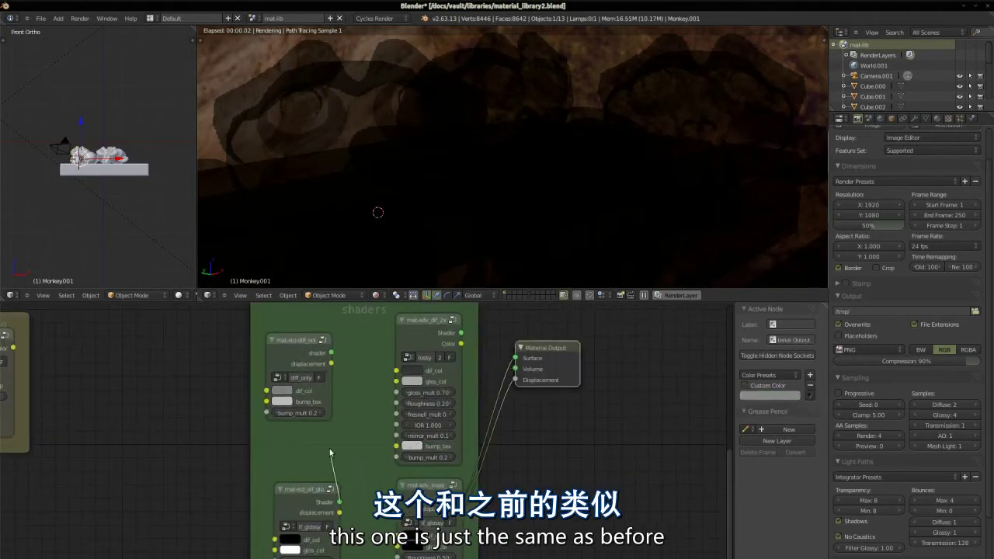
middle_click_drag(517, 370, 505, 332)
scroll(424, 540, "up", 2)
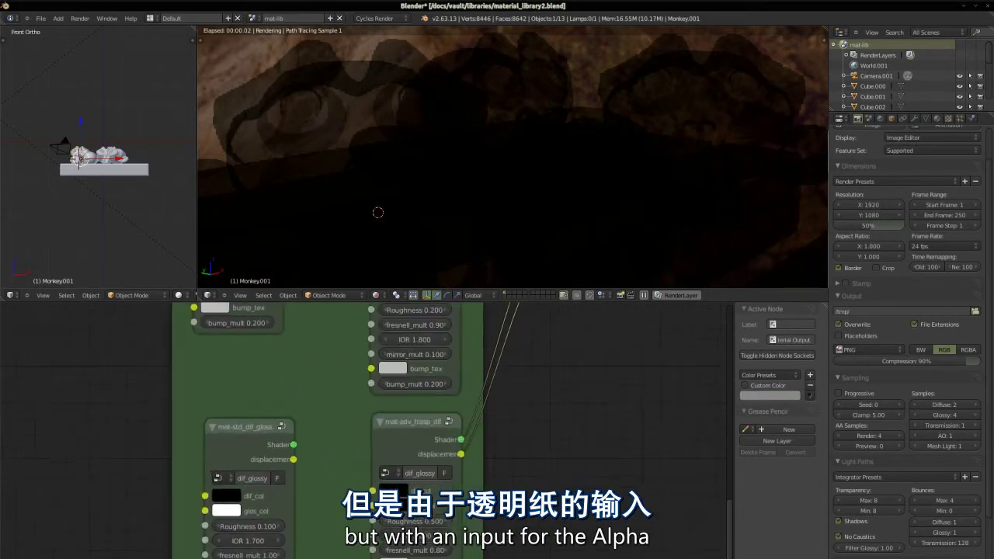
scroll(424, 540, "down", 2)
scroll(423, 540, "up", 2)
scroll(423, 466, "up", 2)
scroll(423, 467, "down", 2)
scroll(424, 466, "up", 2)
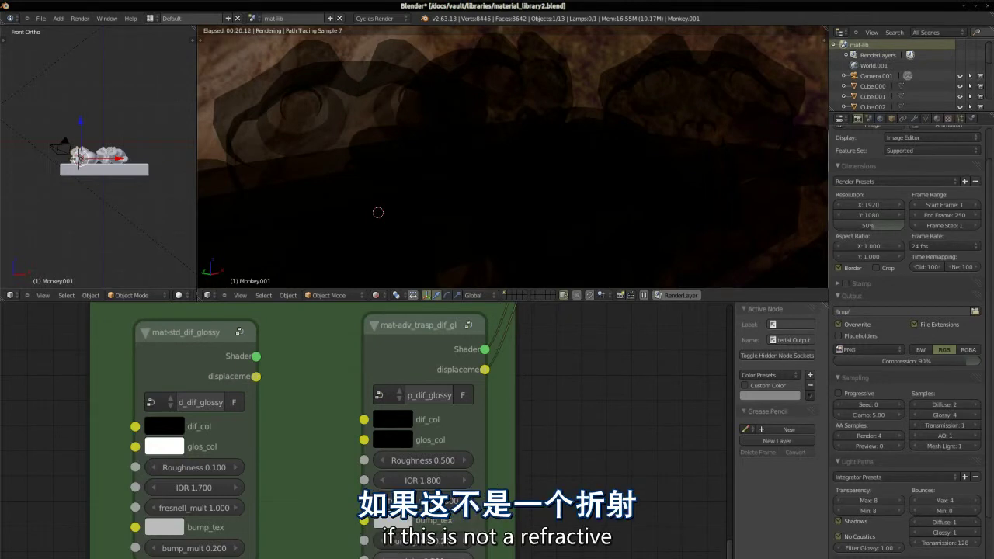
scroll(378, 212, "up", 3)
Set the group's dif_col to a very dark grey (value 0.0419) and glos_col to white.
left_click(419, 325)
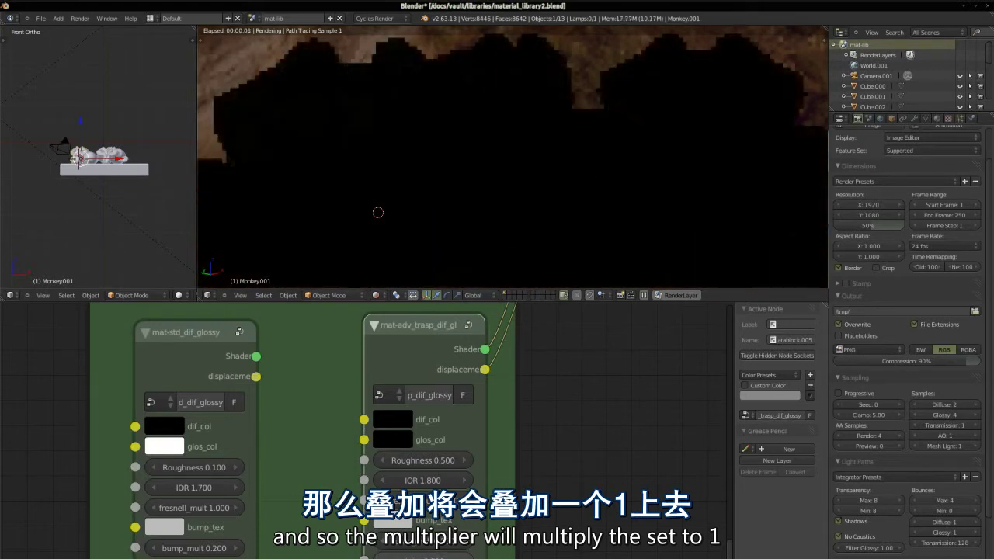
left_click(408, 419)
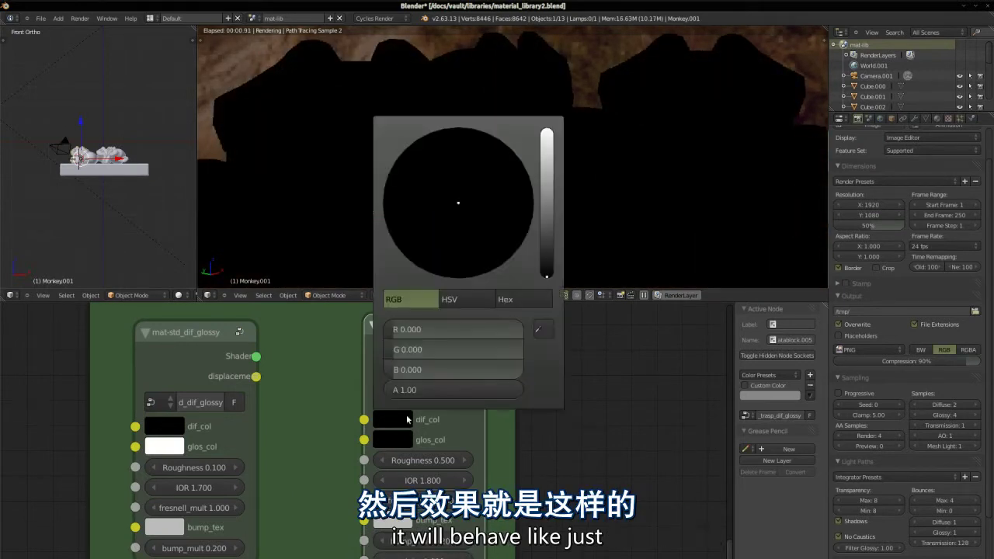
left_click(547, 246)
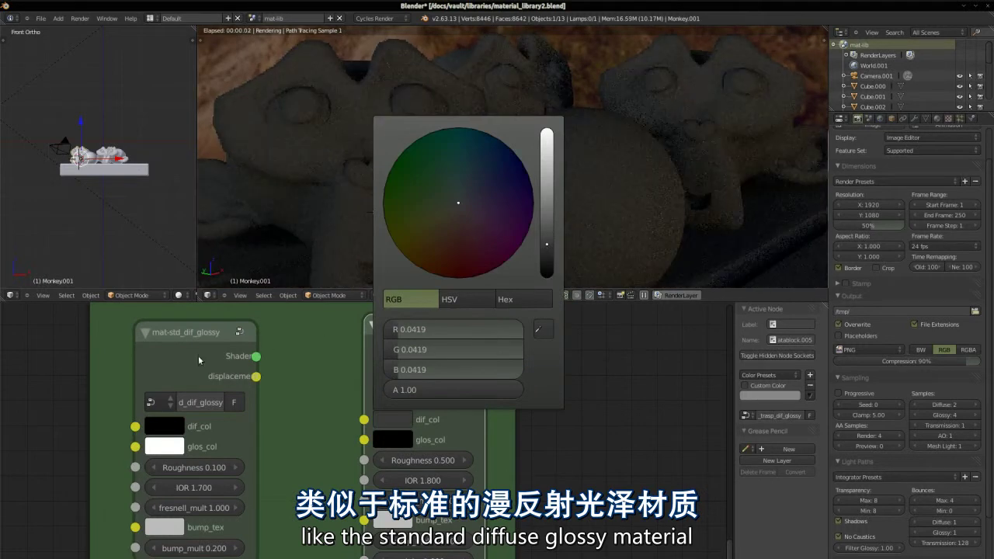
left_click(391, 444)
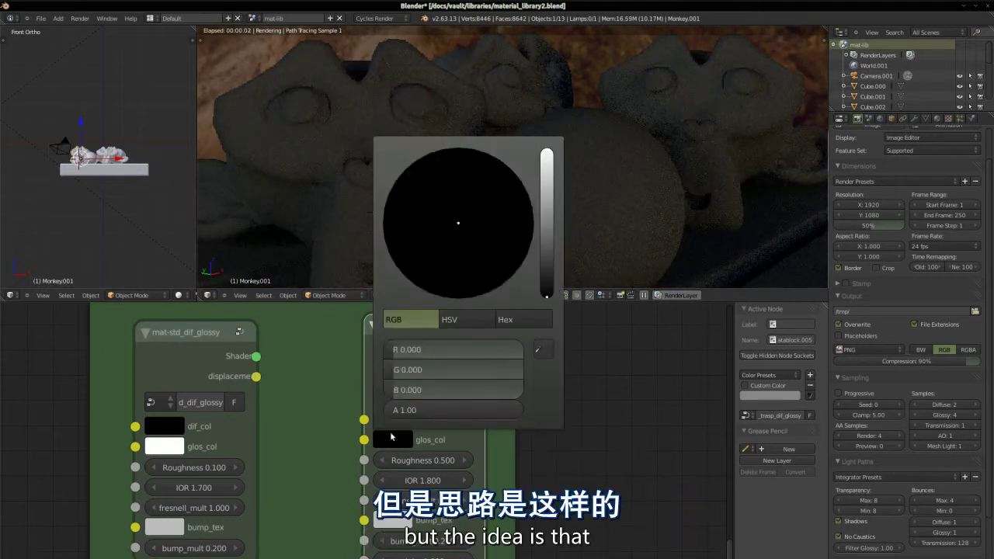
left_click(547, 212)
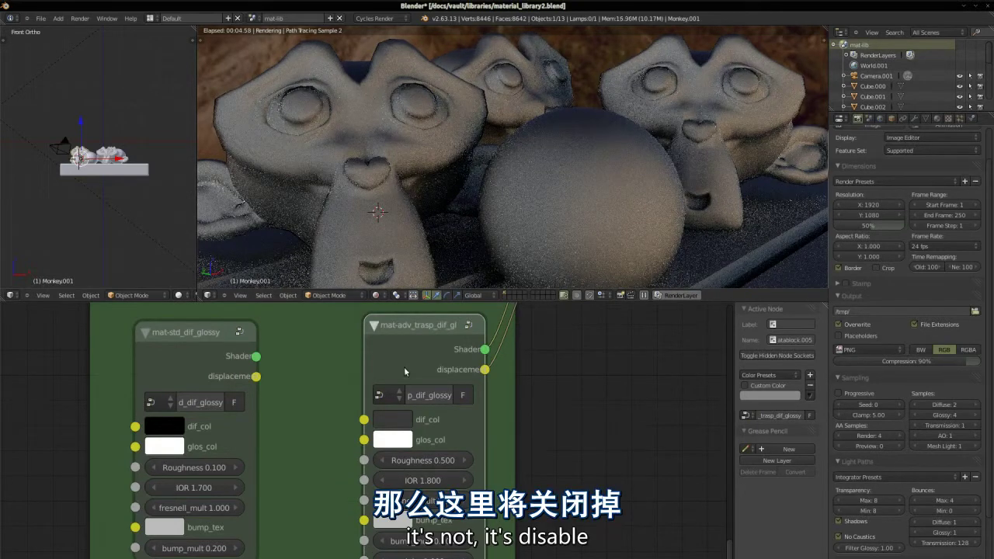
key("Tab")
scroll(404, 371, "down", 4)
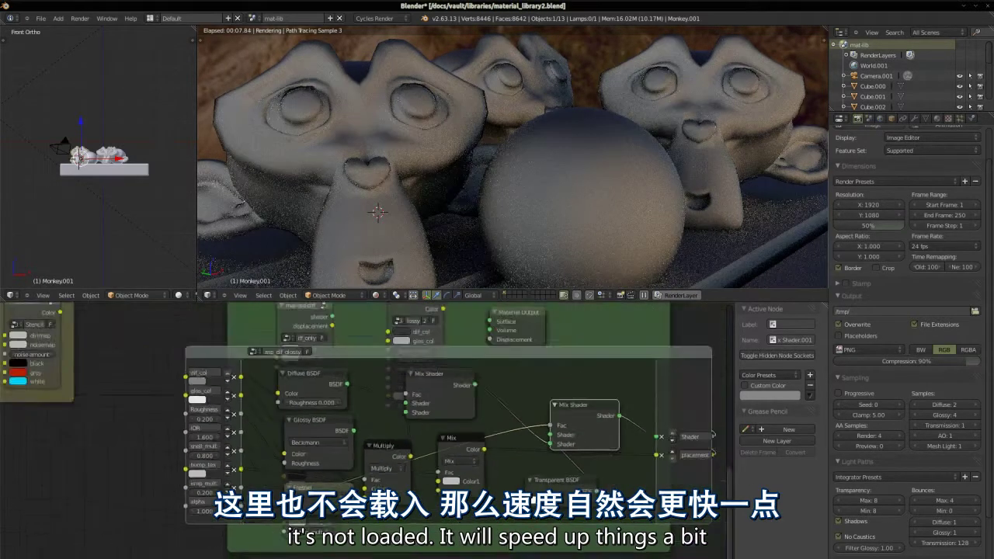
left_click(560, 486)
scroll(602, 460, "up", 2)
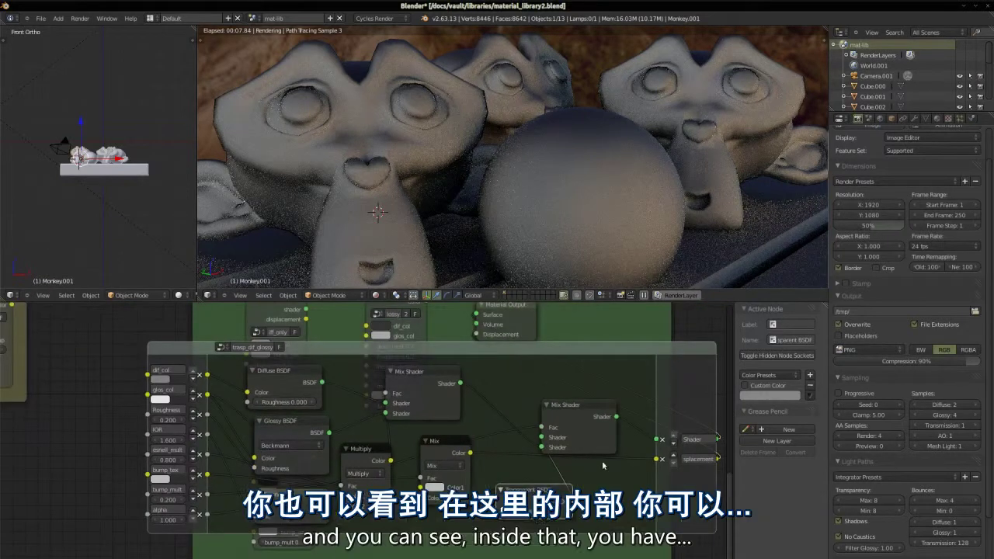
scroll(602, 461, "down", 3)
scroll(602, 461, "up", 2)
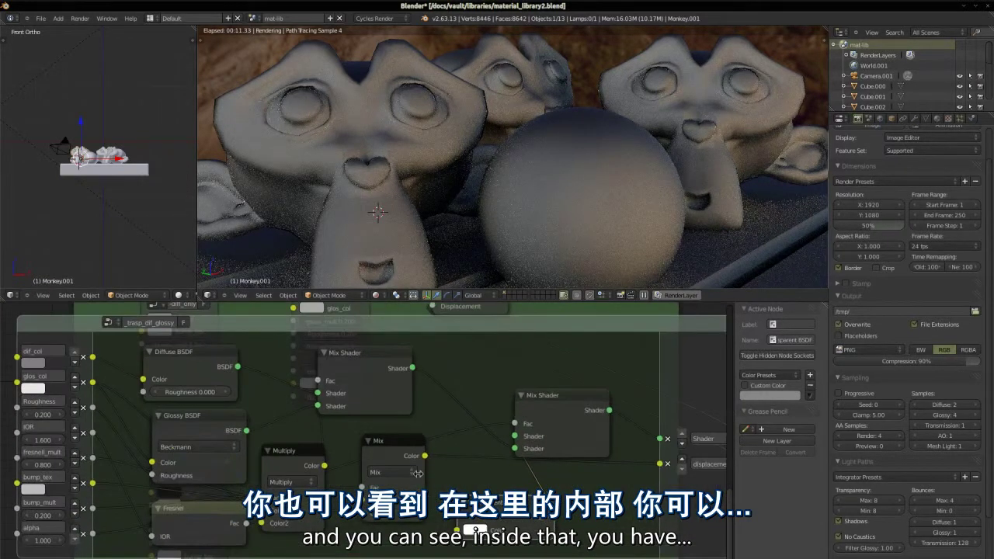
scroll(410, 388, "up", 2)
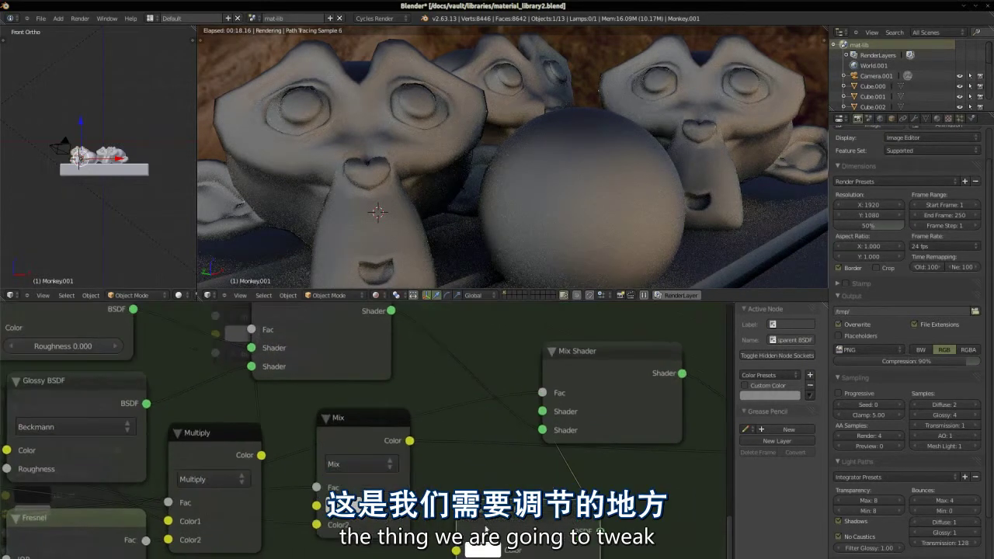
scroll(365, 431, "down", 4)
scroll(365, 431, "up", 5)
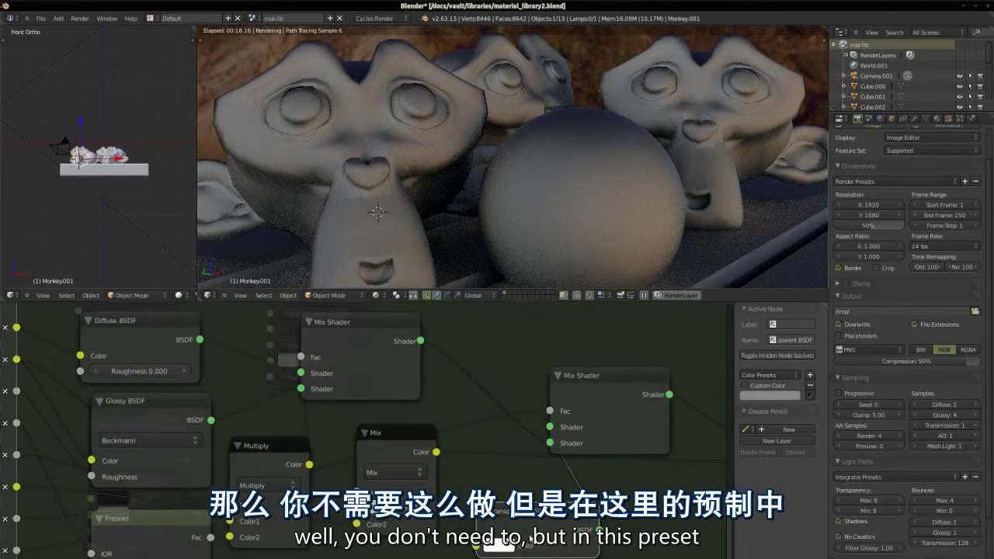
key("Tab")
scroll(365, 431, "up", 3)
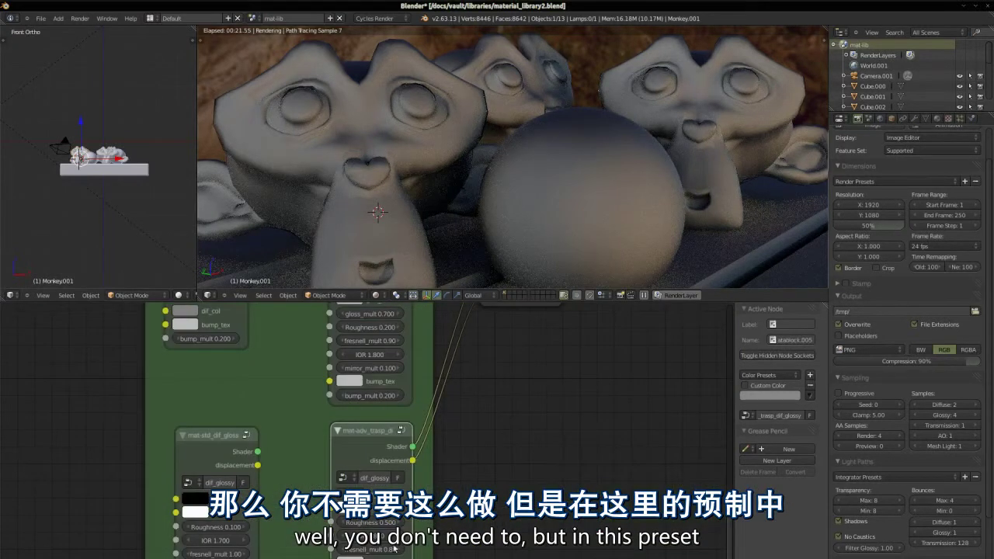
scroll(365, 431, "up", 2)
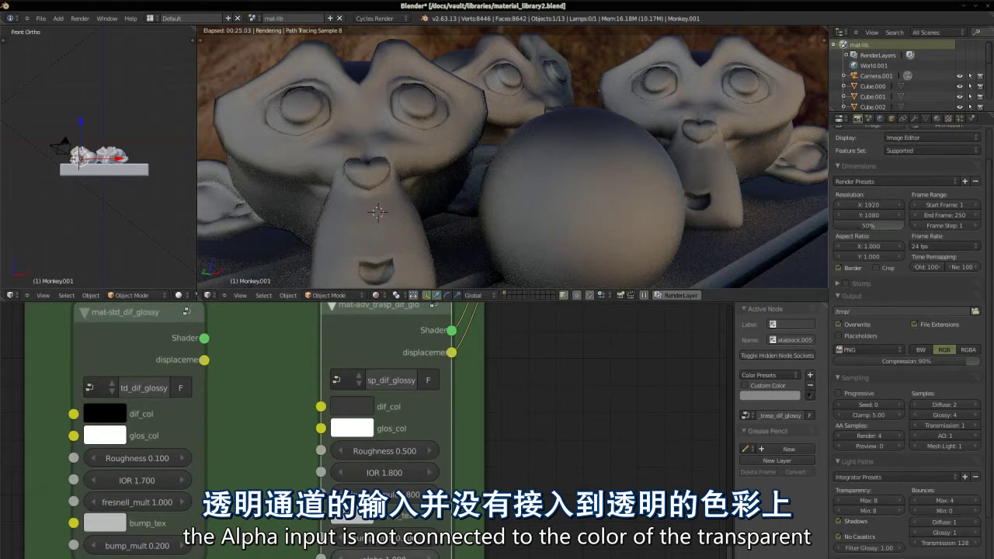
key("Tab")
scroll(592, 488, "down", 2)
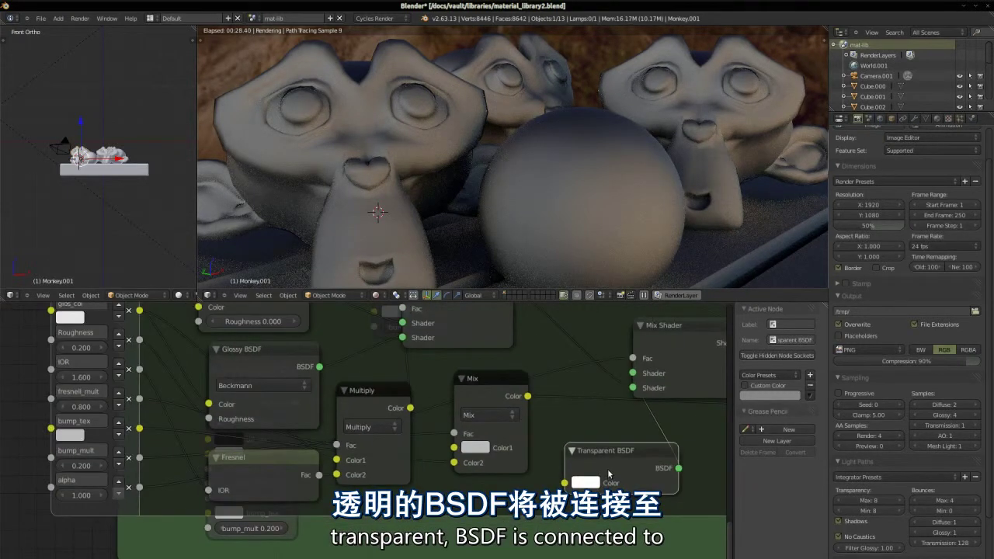
scroll(609, 474, "up", 3)
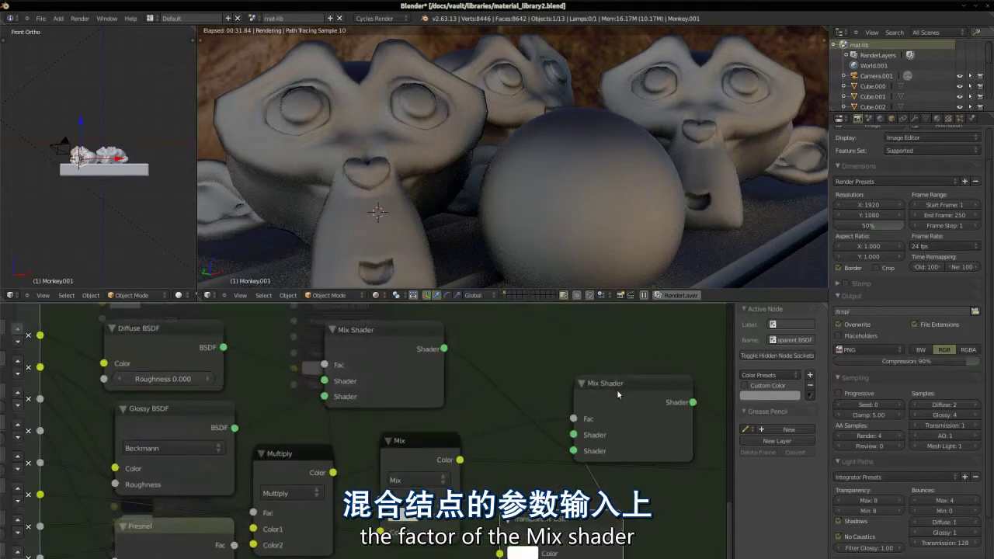
left_click(618, 395)
scroll(257, 550, "down", 3)
scroll(256, 550, "up", 3)
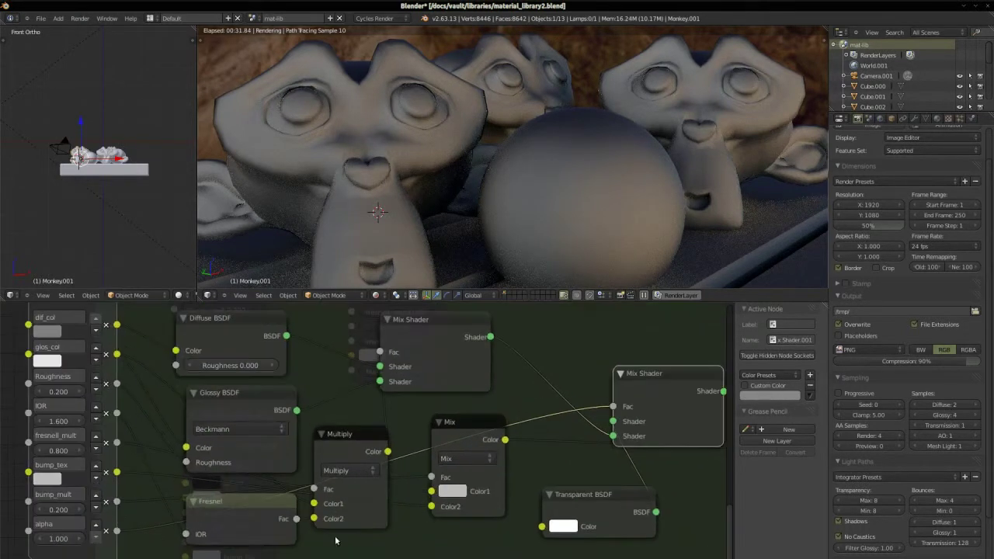
Exit the group and set the transparent group's alpha to 0.000.
key("Tab")
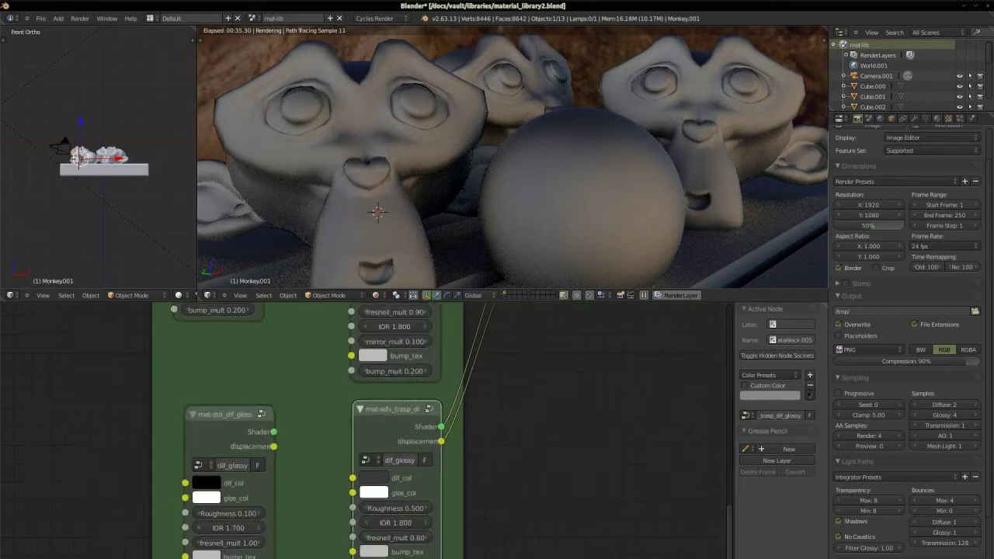
scroll(405, 545, "down", 2)
scroll(405, 544, "up", 2)
left_click_drag(405, 545, 366, 545)
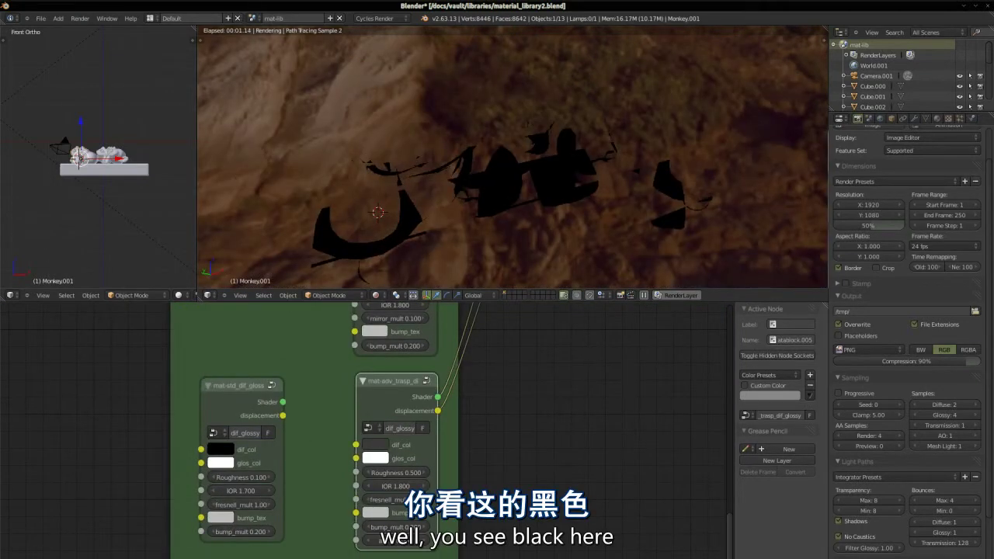
scroll(365, 544, "down", 1)
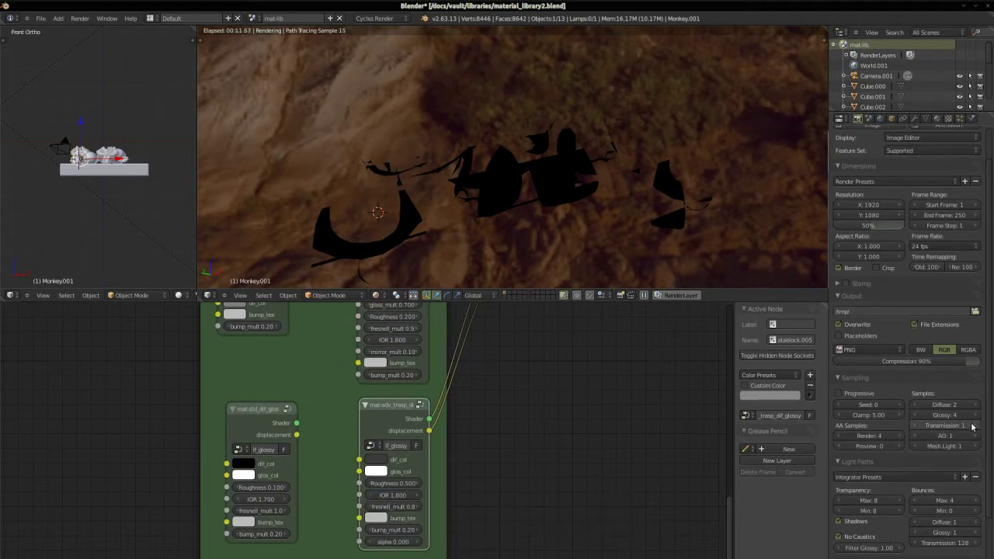
In Light Paths, keep transmission at 1 and raise Transparency Max from 8 to 13.
left_click(968, 425)
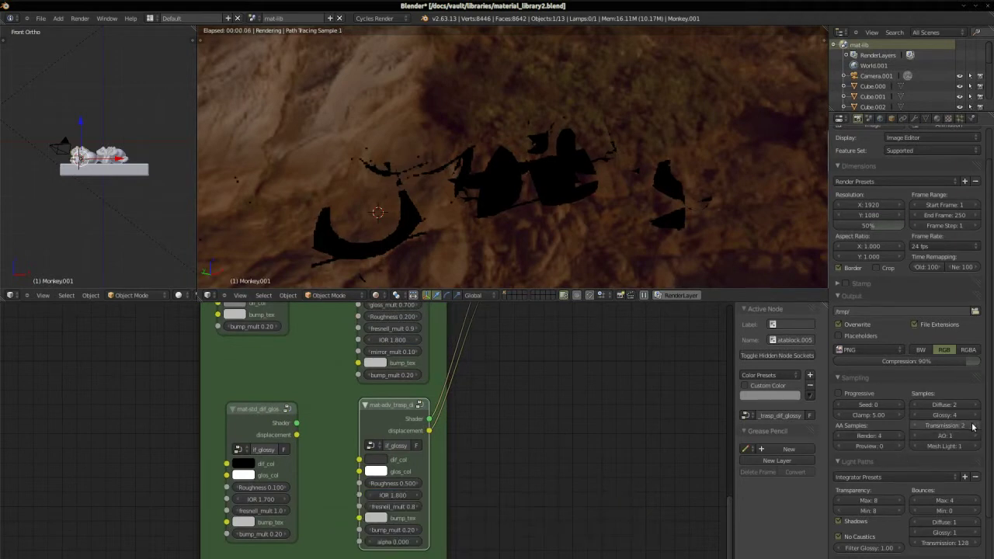
left_click(915, 425)
scroll(901, 419, "down", 3)
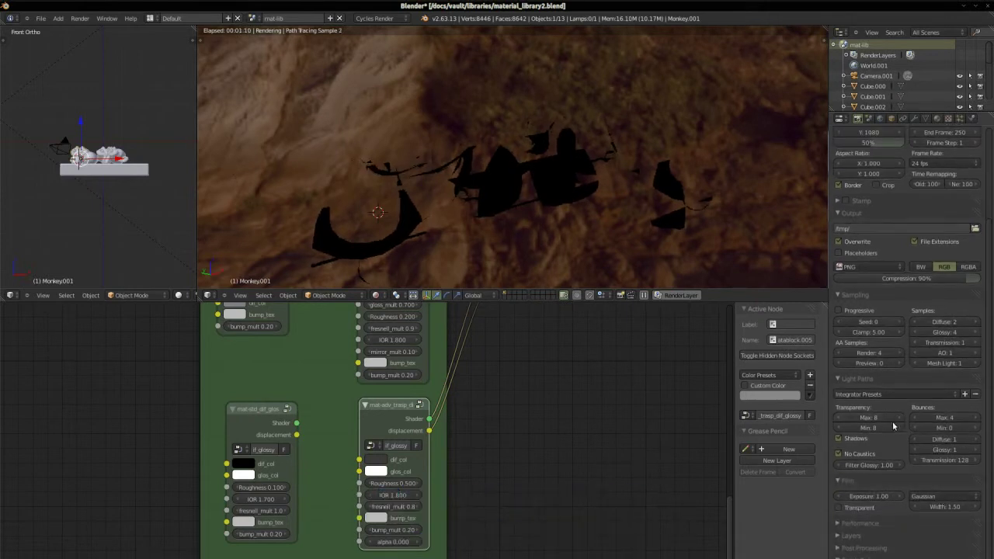
left_click(897, 420)
left_click(898, 419)
left_click(898, 420)
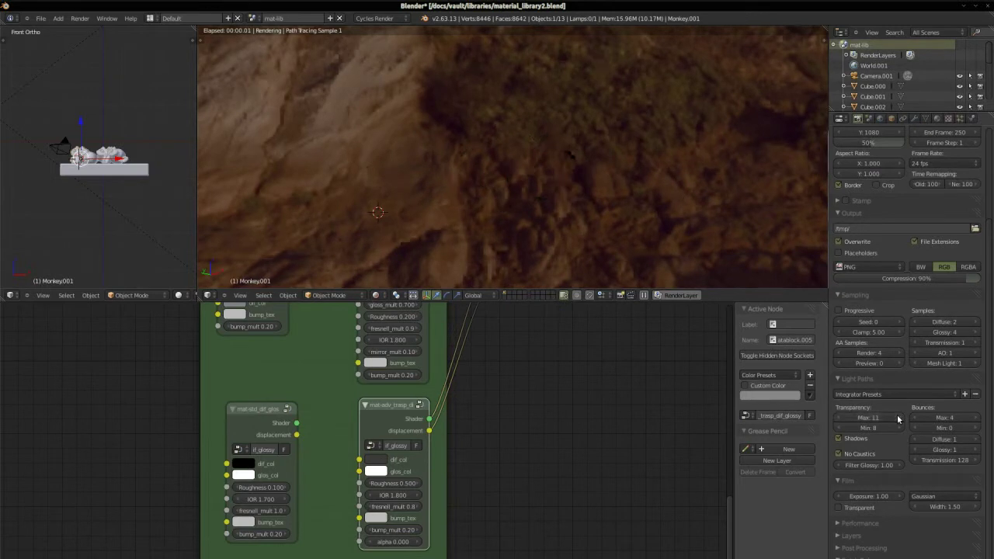
left_click(898, 420)
left_click(898, 420)
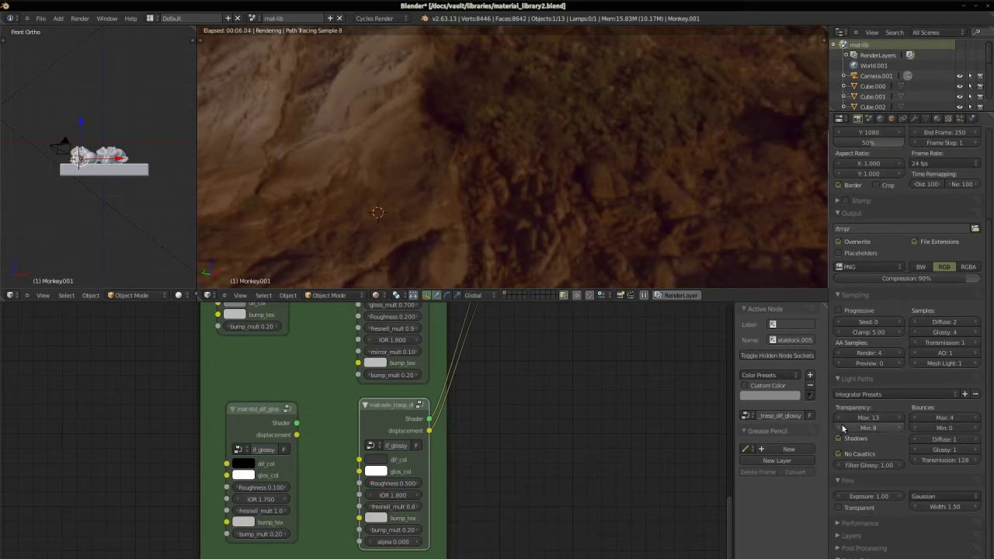
Lower Transparency Max to 12 and nudge the Material Output and mat-adv_dif_2x_glossy nodes upward.
left_click(840, 421)
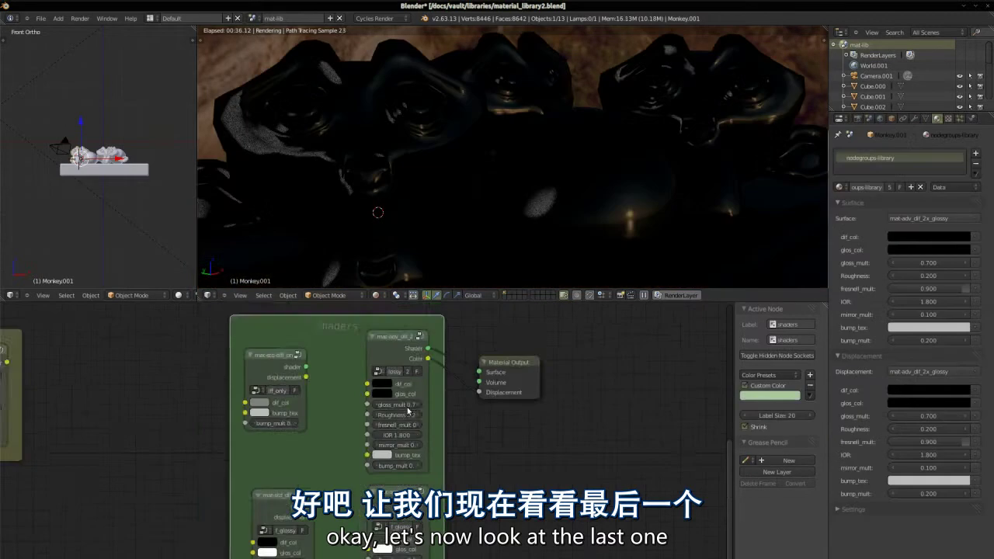
scroll(396, 481, "up", 3)
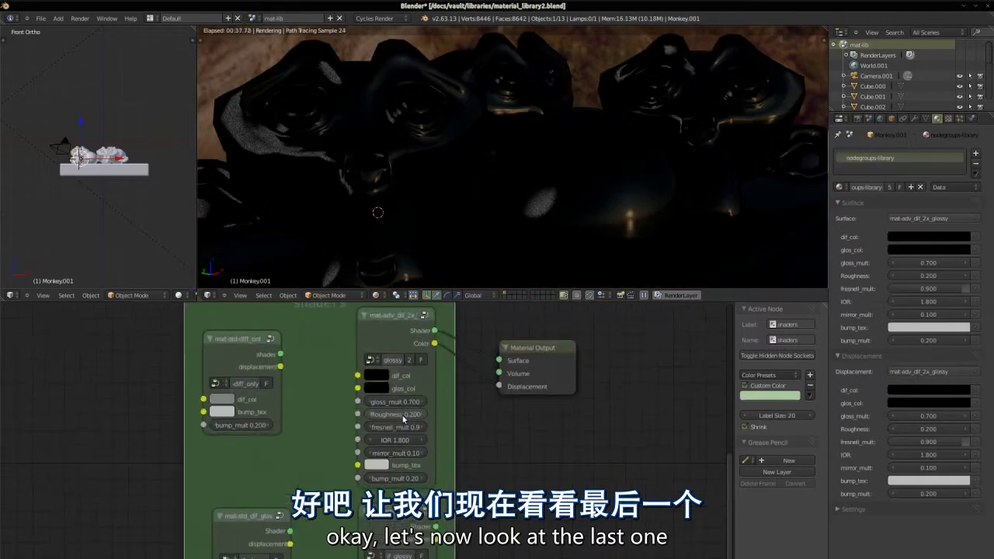
scroll(395, 481, "up", 1)
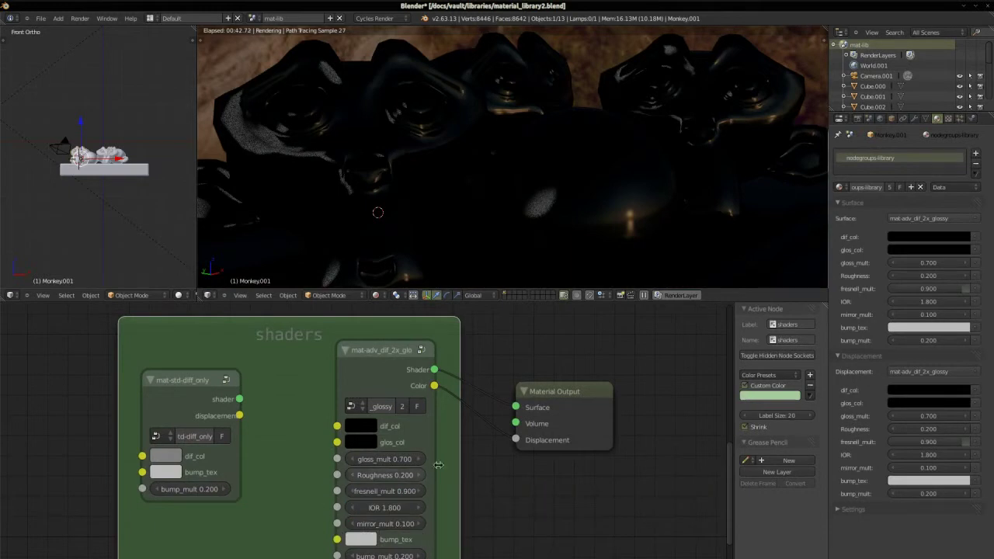
left_click_drag(580, 385, 581, 362)
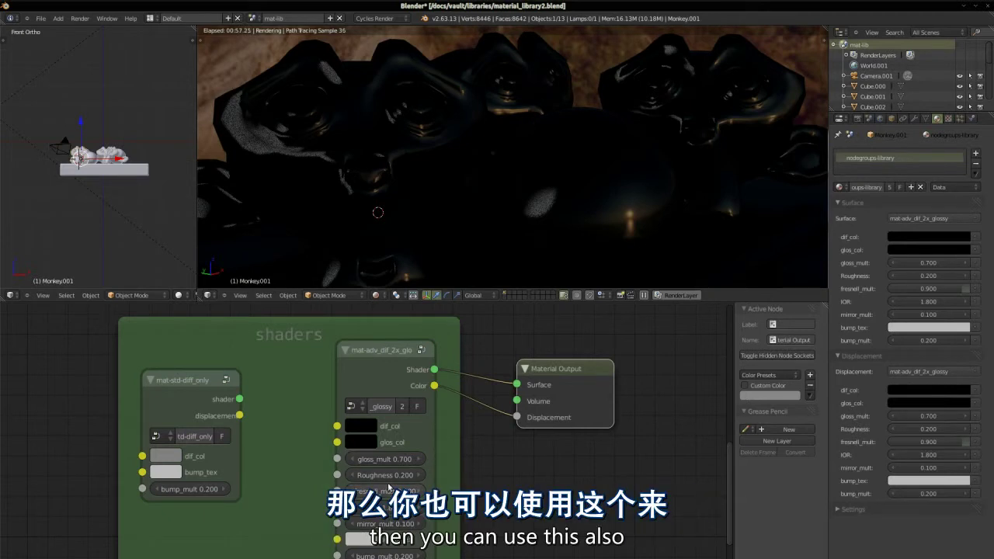
left_click_drag(378, 359, 376, 349)
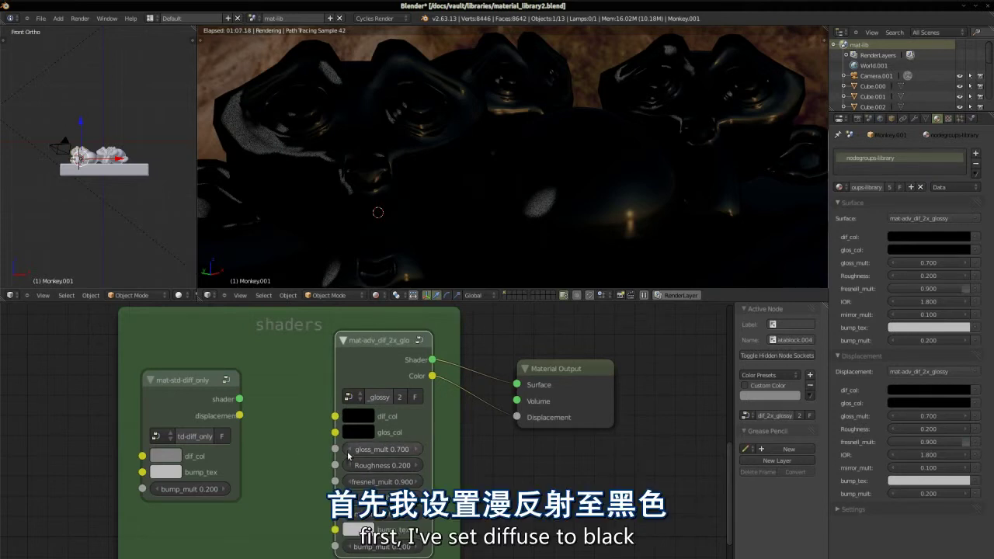
Move the shaders frame and set dif_col to a near-black grey of about 0.013.
scroll(349, 458, "up", 1)
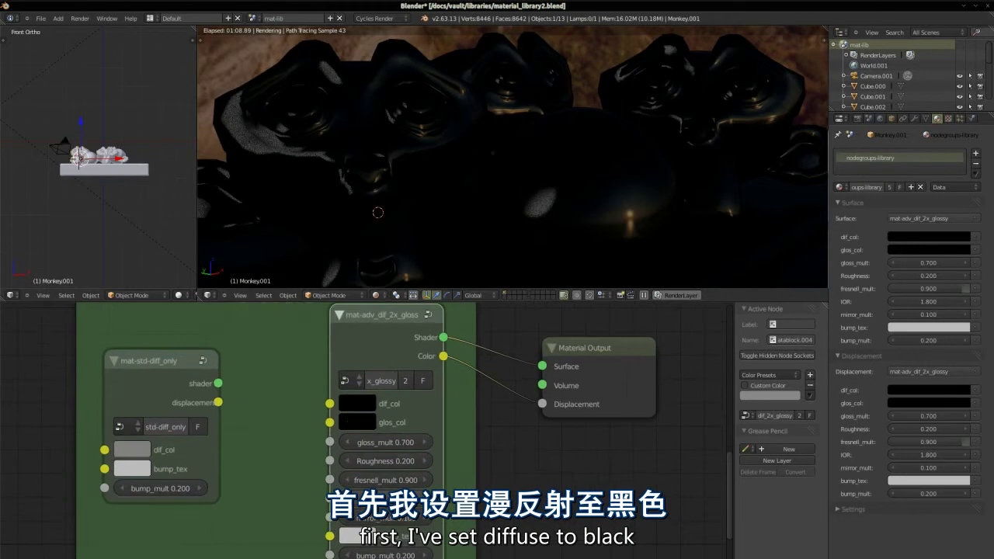
left_click(359, 401)
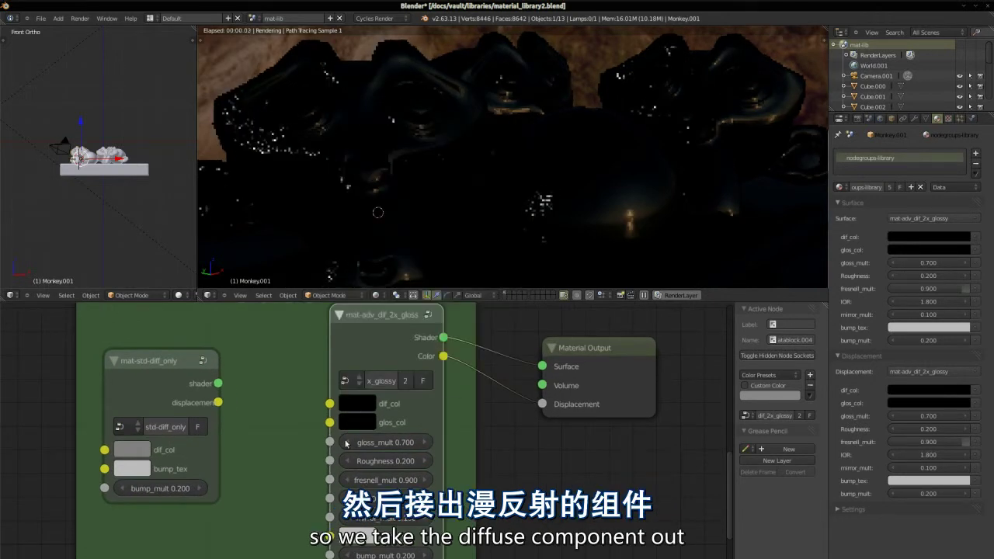
left_click(359, 424)
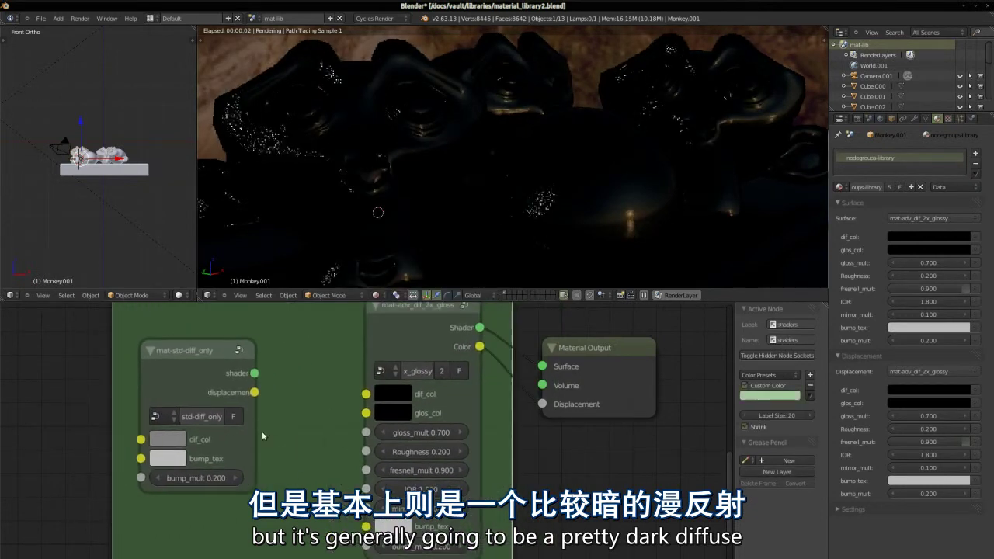
left_click_drag(286, 427, 240, 447)
left_click(318, 423)
left_click(457, 276)
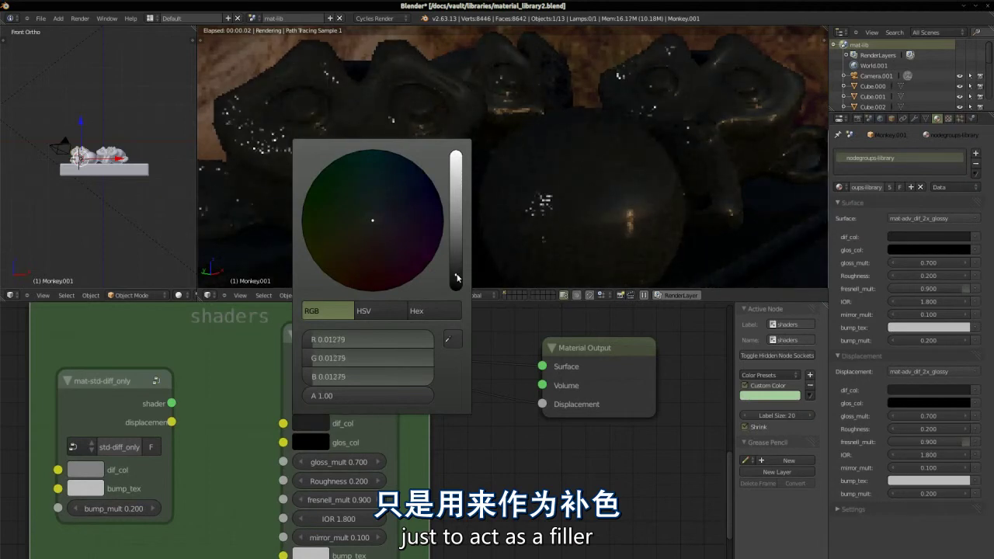
left_click(457, 279)
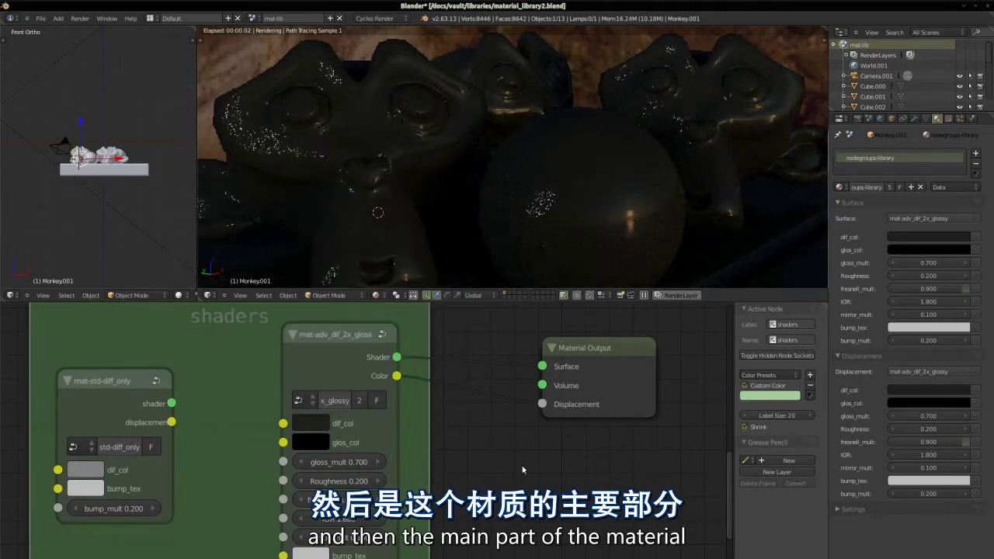
scroll(515, 488, "down", 2)
scroll(388, 451, "up", 2)
Make glos_col white and set Roughness to 0.300.
left_click(338, 431)
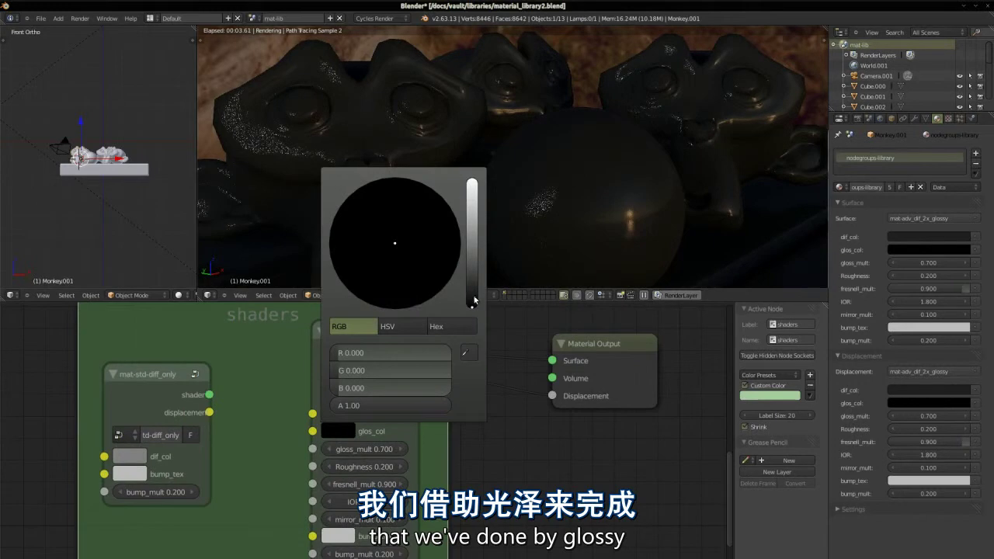
left_click_drag(473, 293, 478, 251)
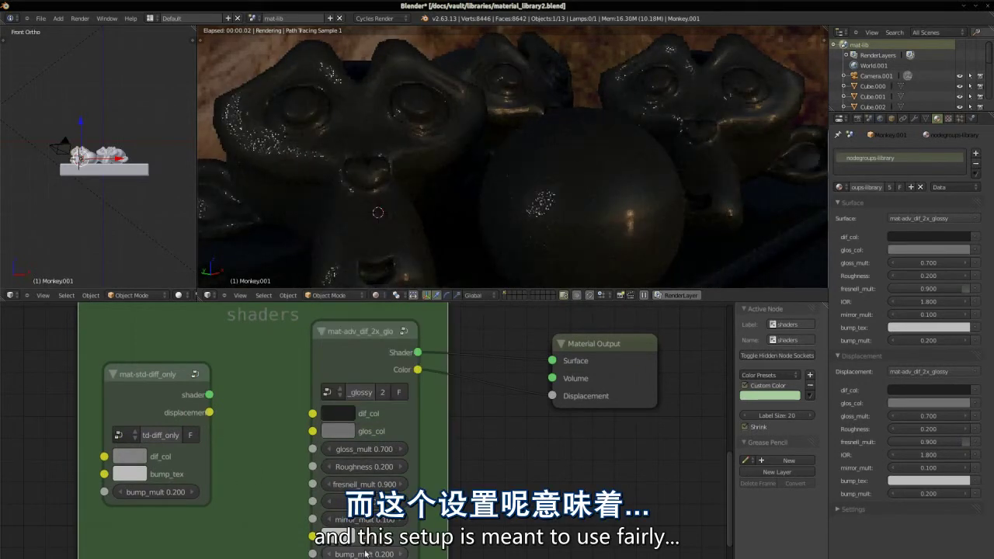
scroll(388, 528, "up", 2)
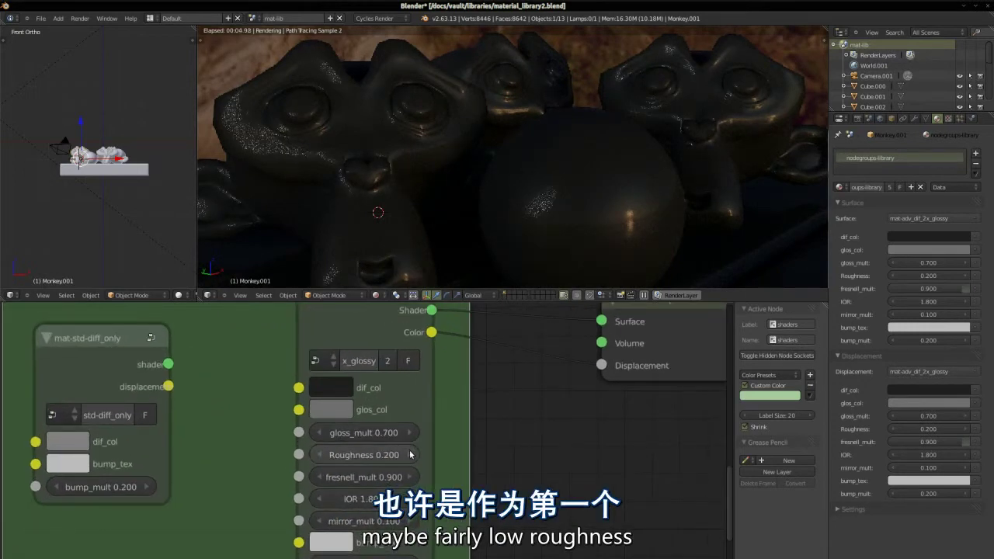
left_click(410, 455)
left_click(331, 410)
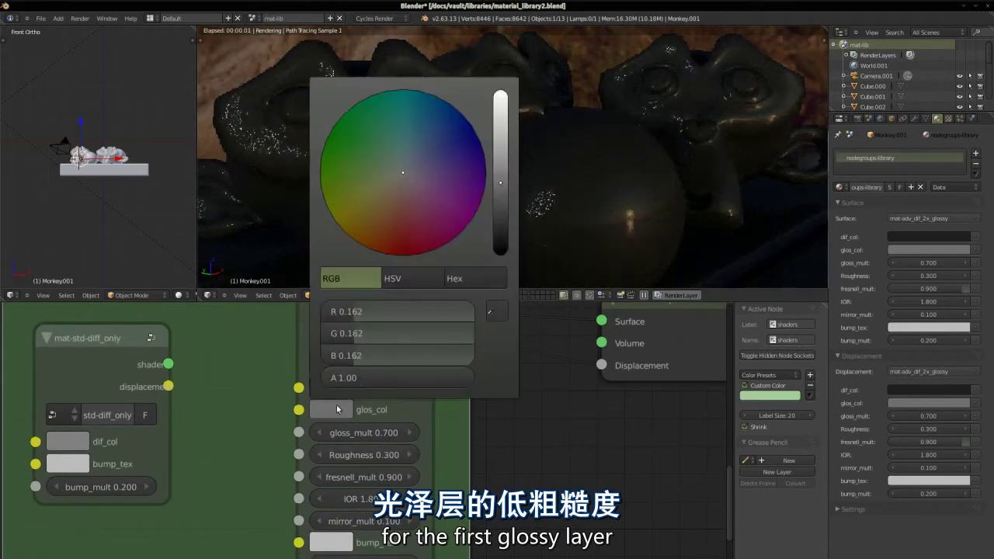
left_click_drag(496, 181, 510, 18)
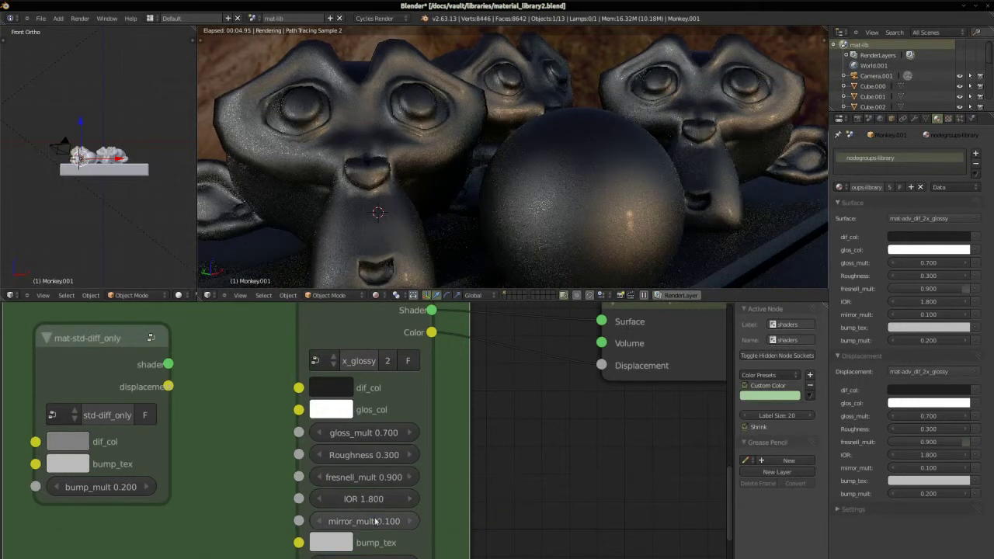
Raise mirror_mult from 0.400 up to 0.700.
left_click_drag(392, 525, 414, 526)
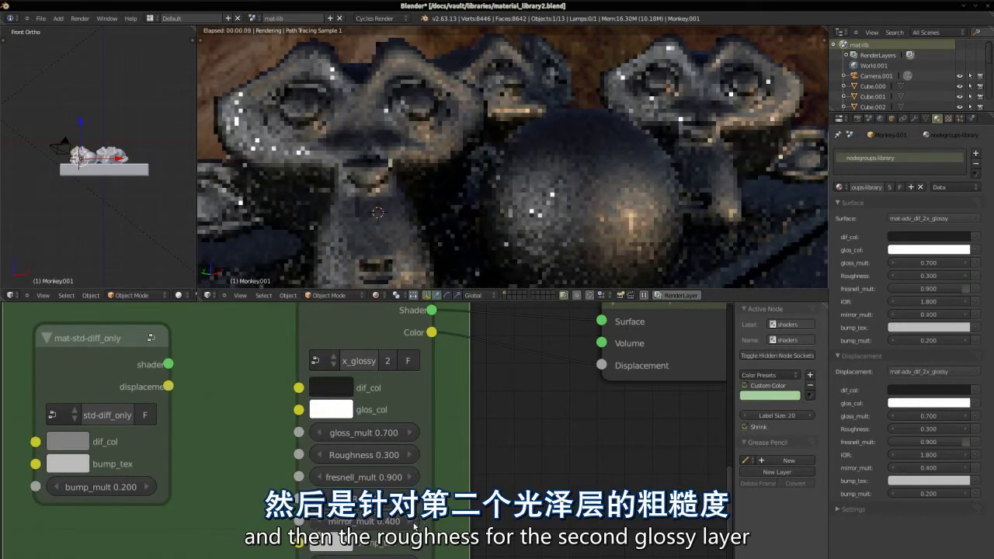
left_click(414, 521)
left_click(414, 521)
left_click(414, 522)
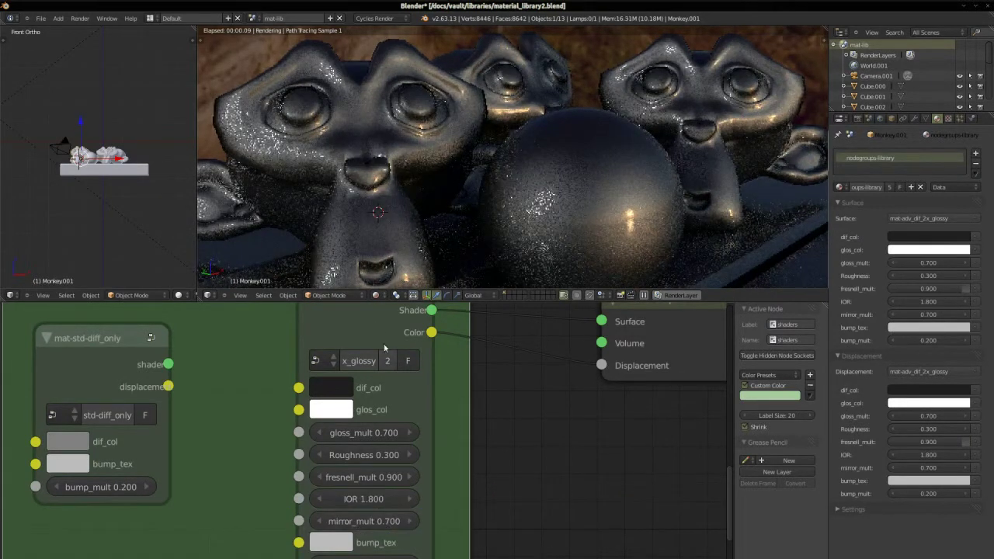
Inspect the glossy and Fresnel nodes inside the x_glossy group, then return to the main tree.
key("Tab")
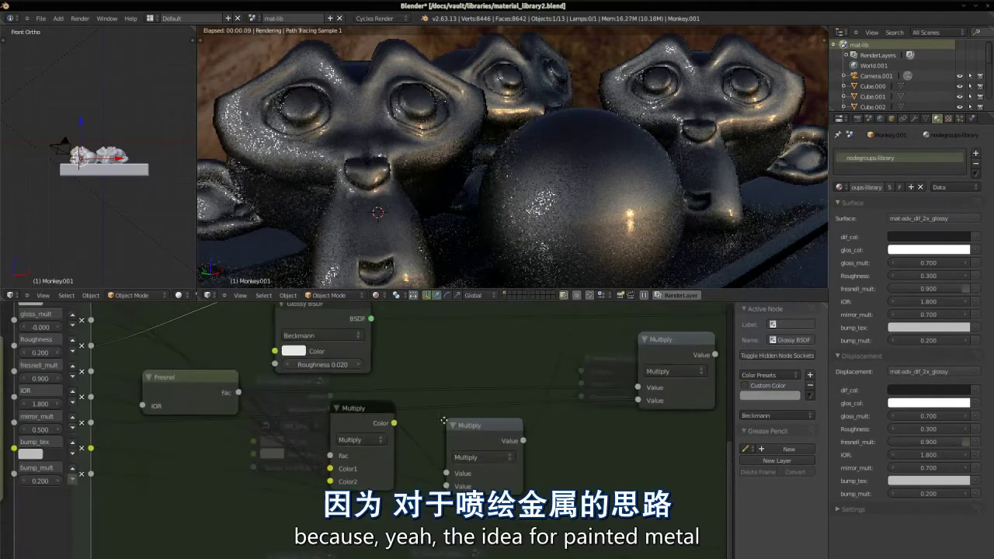
scroll(458, 451, "up", 3)
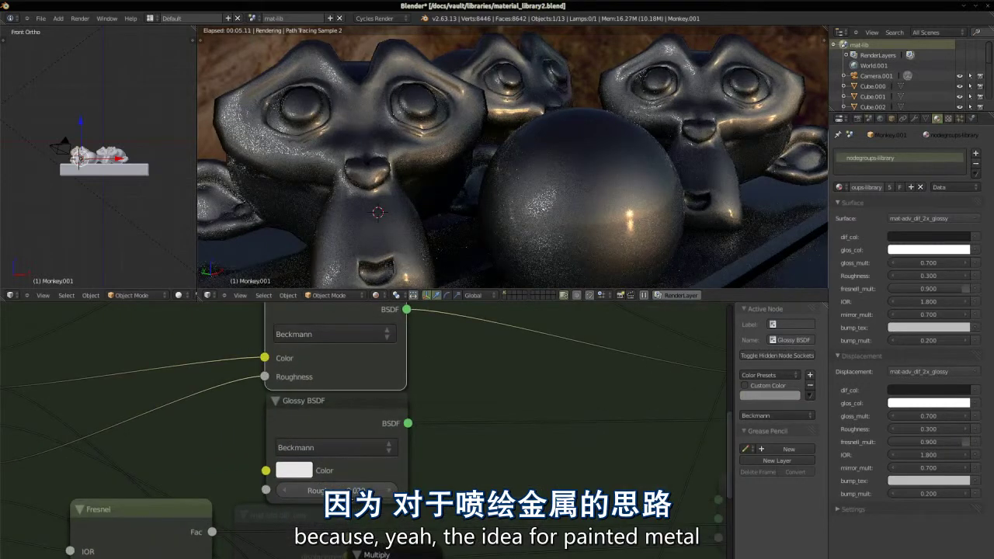
scroll(386, 510, "down", 3)
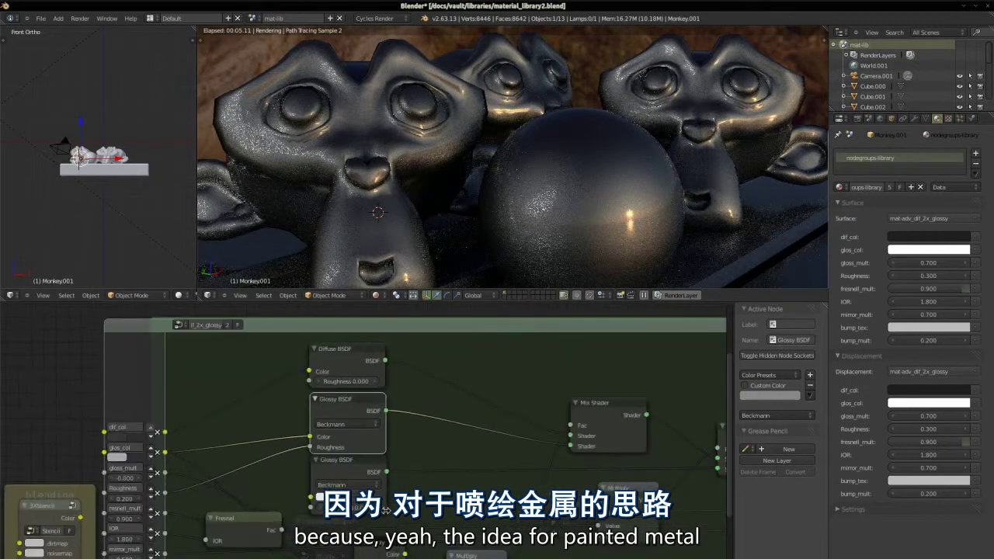
key("Tab")
Set the mat-adv_dif_2x_glossy Roughness to 0.500.
middle_click_drag(391, 429, 382, 374)
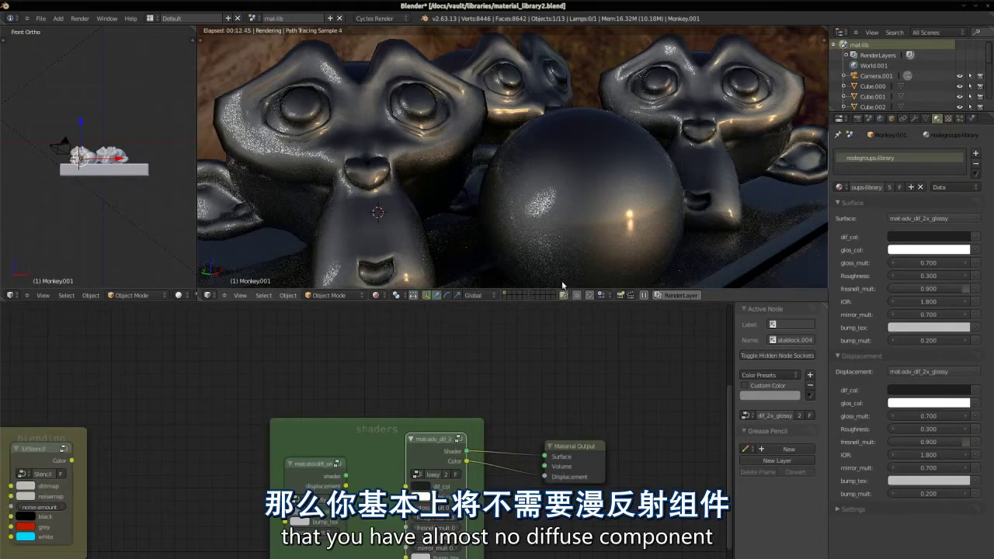
scroll(476, 548, "up", 2)
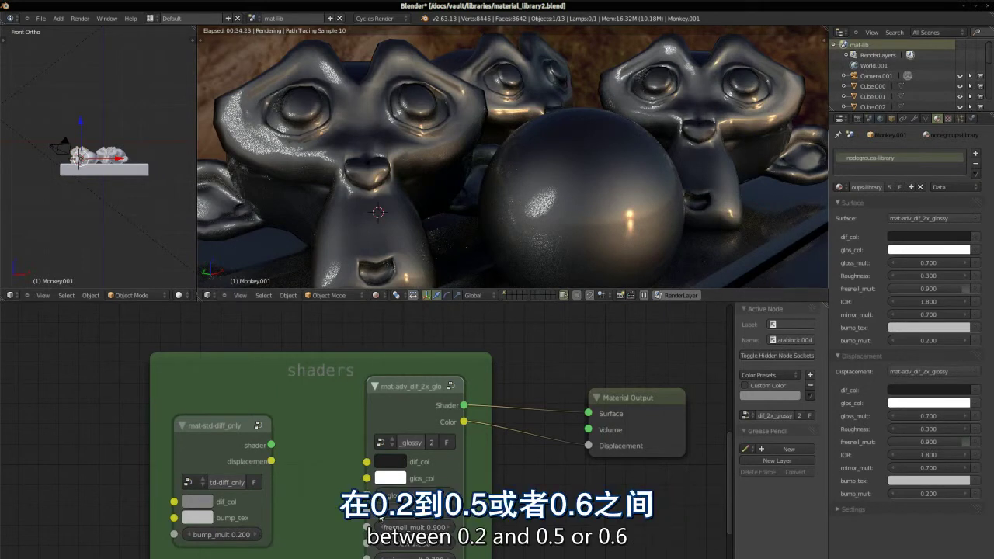
left_click(376, 511)
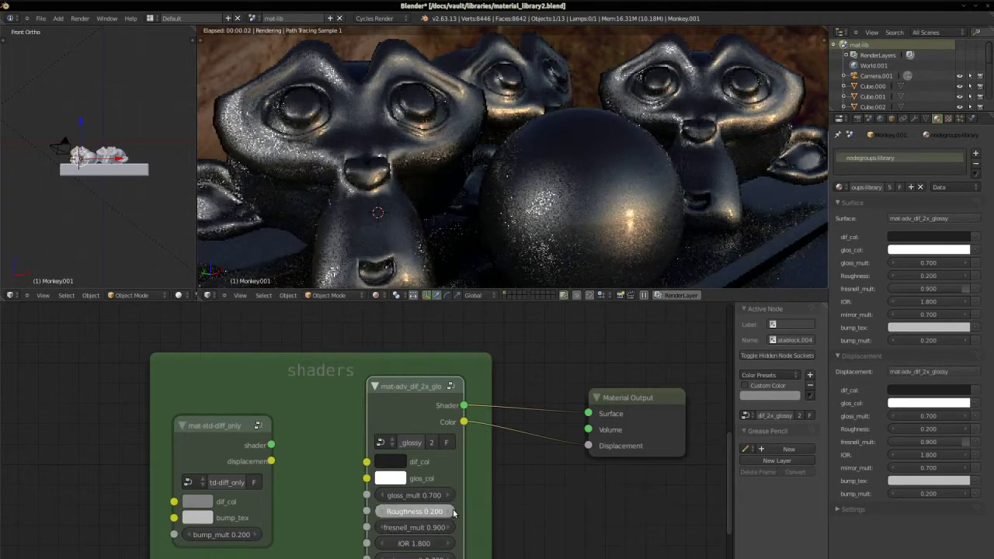
left_click_drag(417, 511, 439, 511)
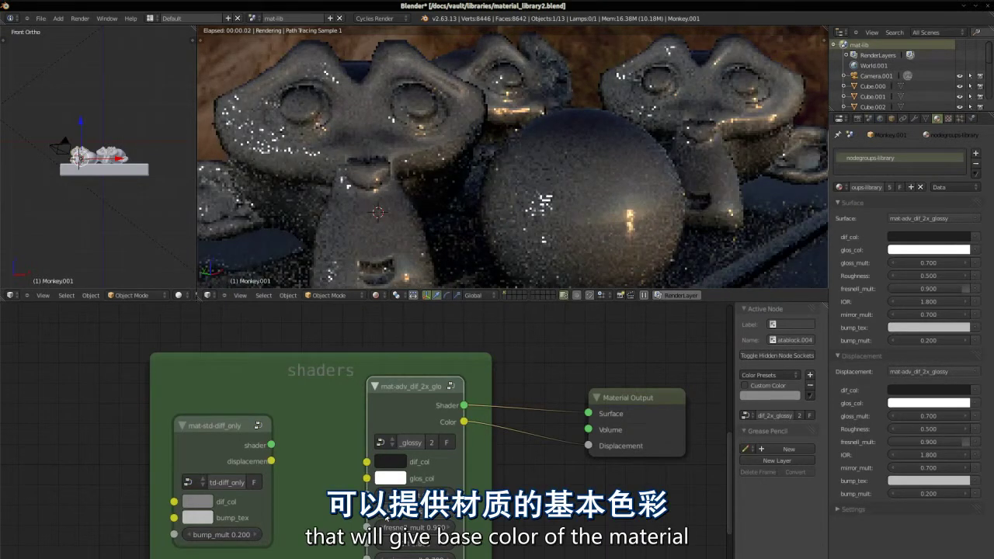
Lower the glossy group's Roughness to 0.400.
left_click(383, 510)
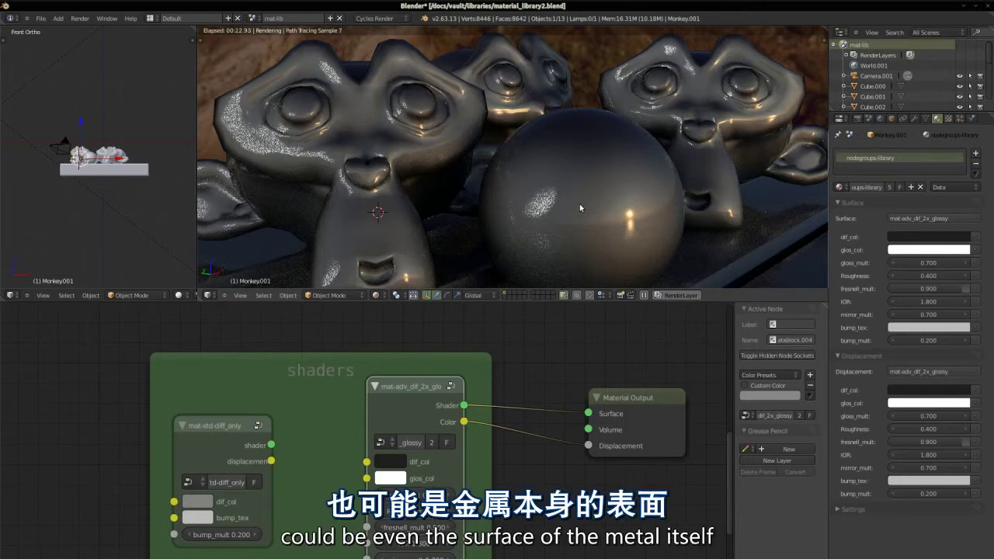
middle_click_drag(419, 466, 428, 435)
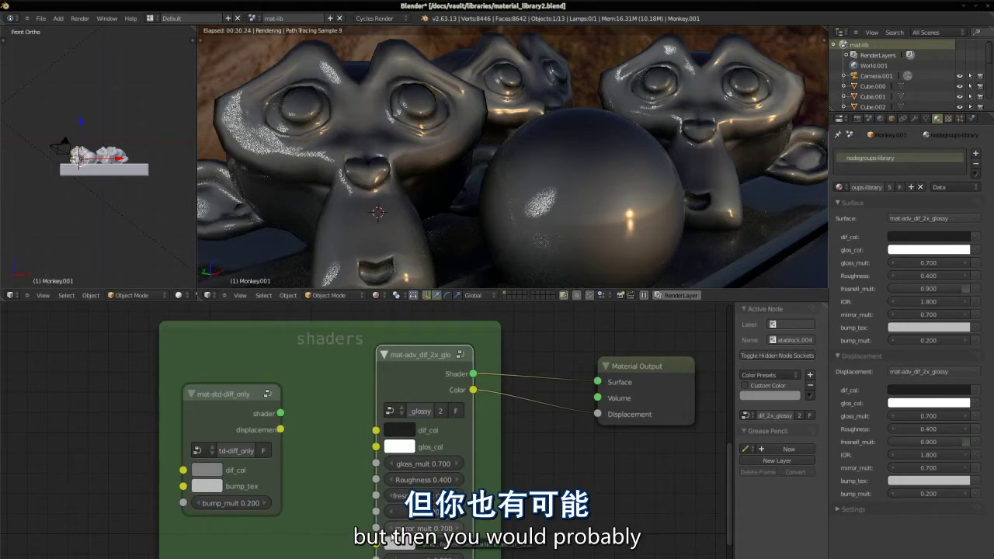
scroll(410, 530, "up", 1)
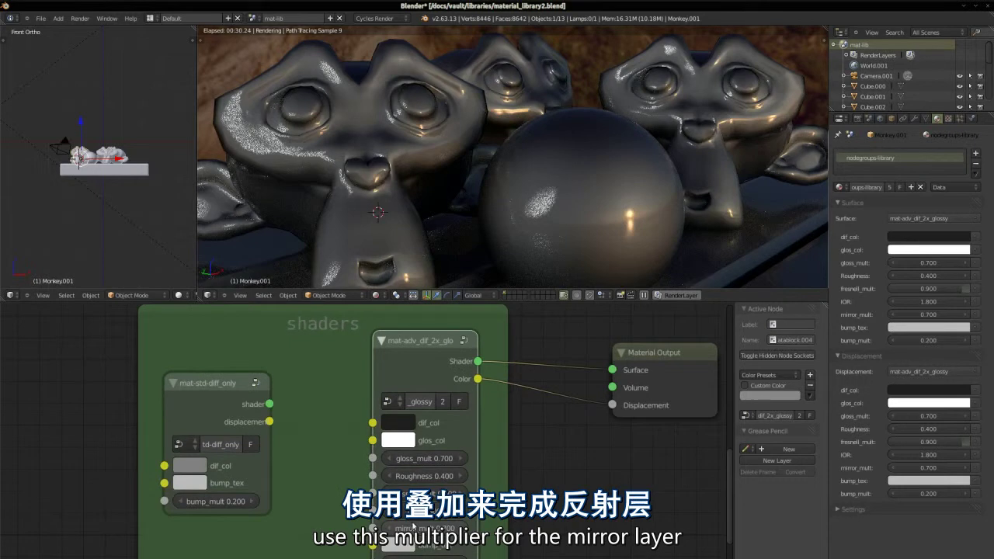
Try mirror_mult at 1.0 and 1.1, then settle on 0.100.
left_click(411, 530)
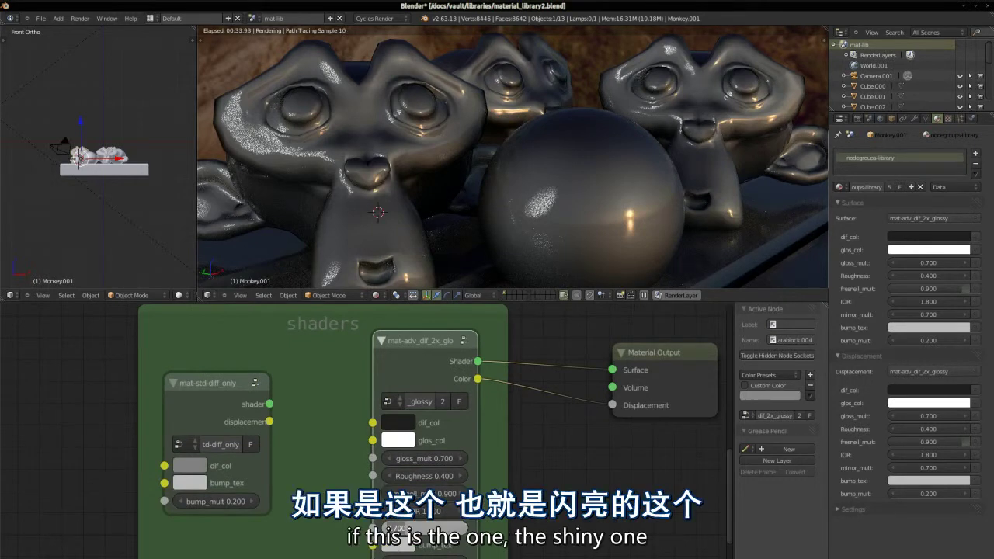
key("Return")
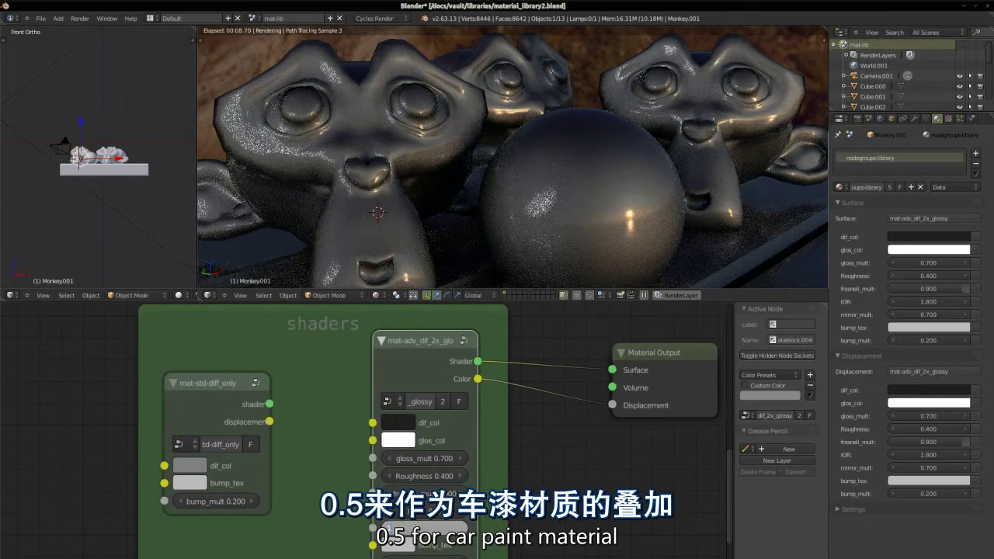
key("Return")
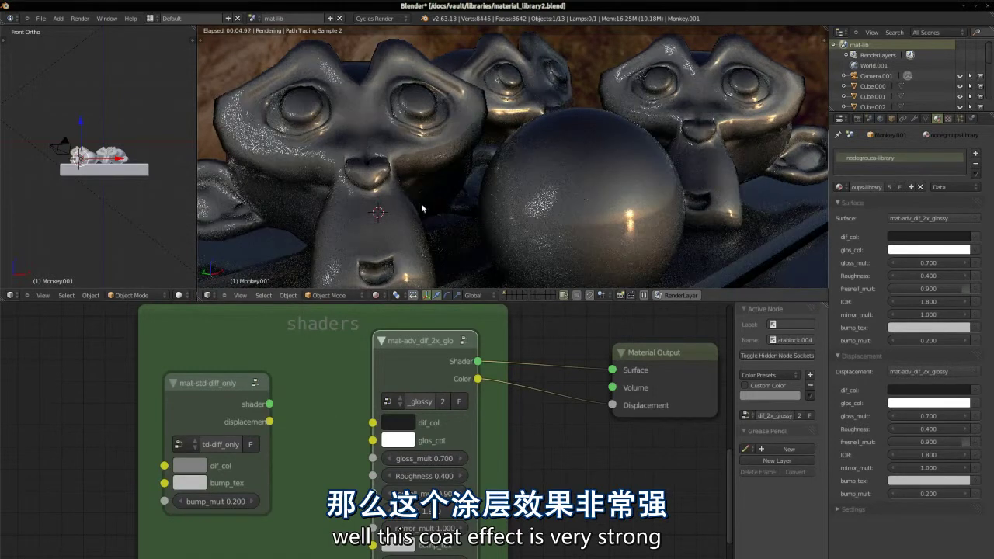
left_click(463, 528)
type("0.1")
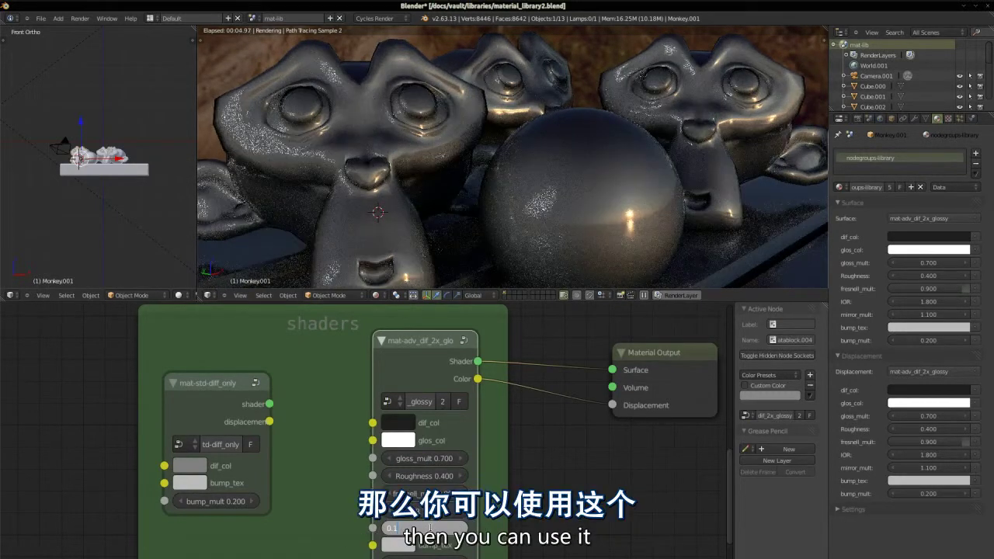
key("Return")
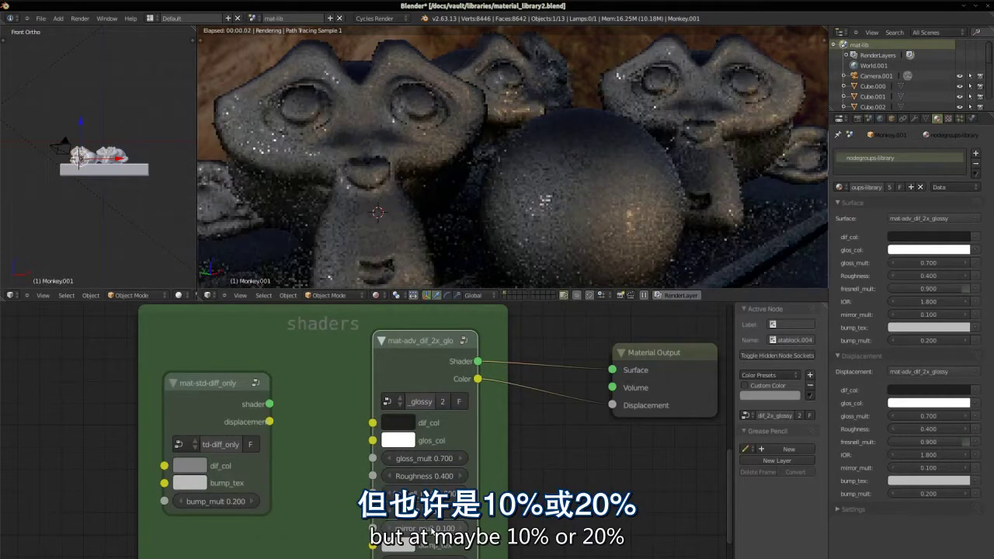
left_click(464, 529)
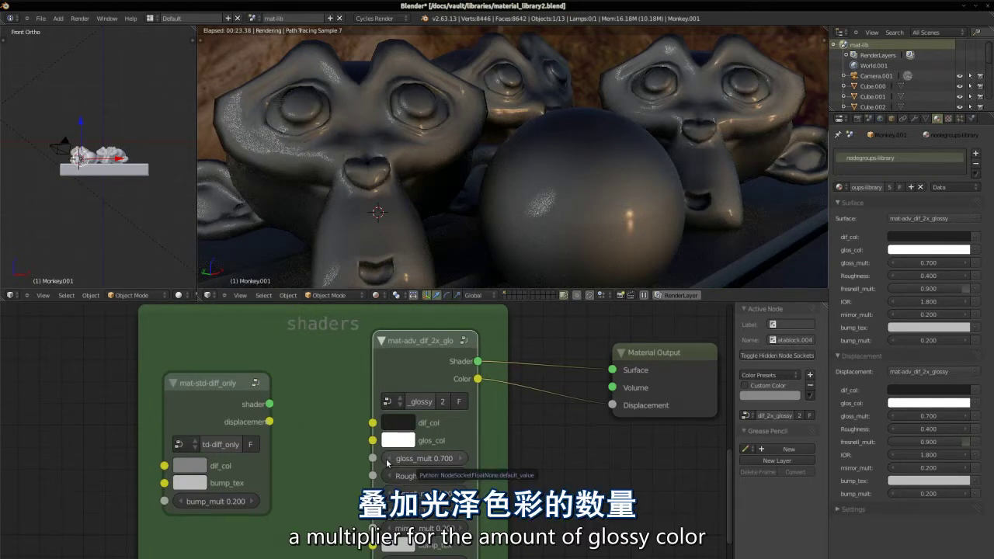
left_click(388, 458)
left_click(388, 458)
left_click(388, 459)
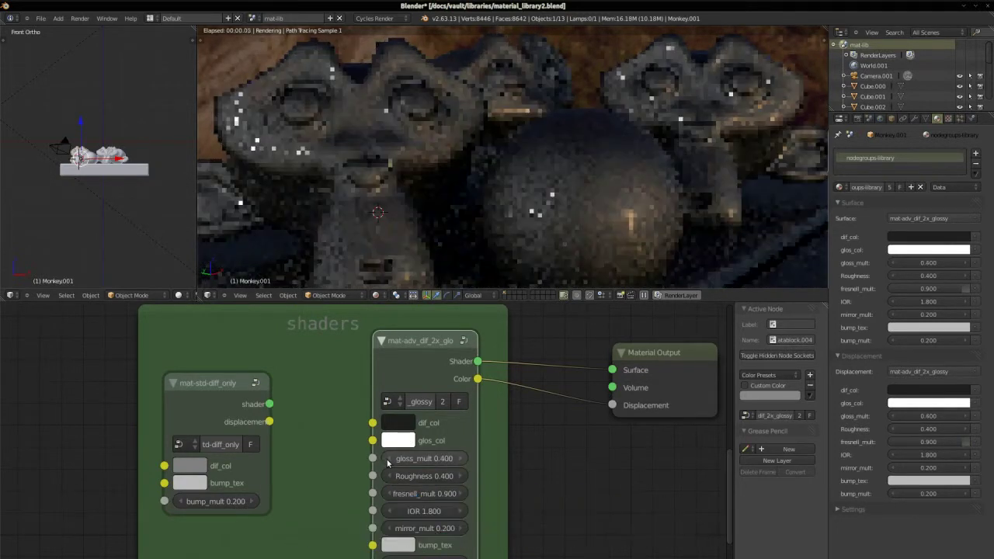
left_click(388, 458)
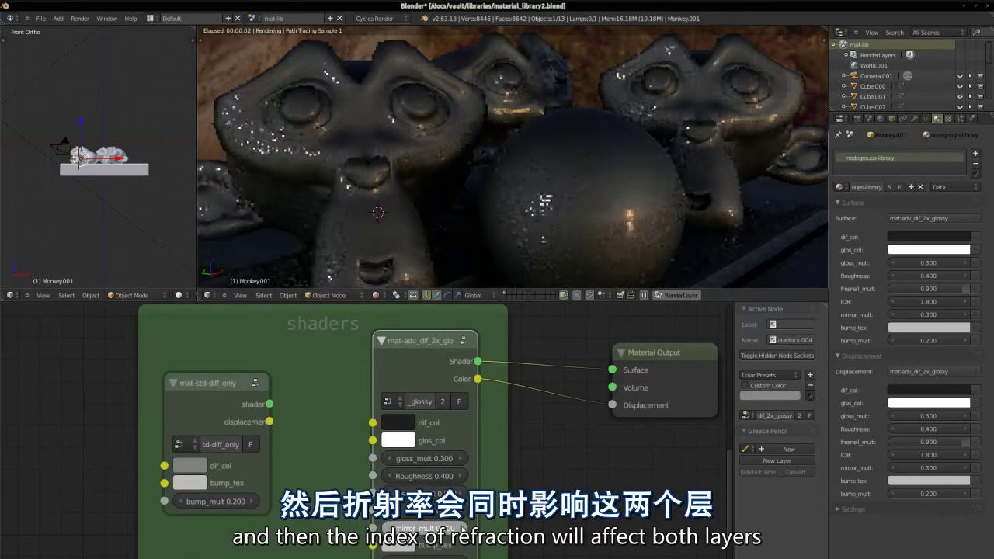
left_click(464, 529)
left_click(463, 529)
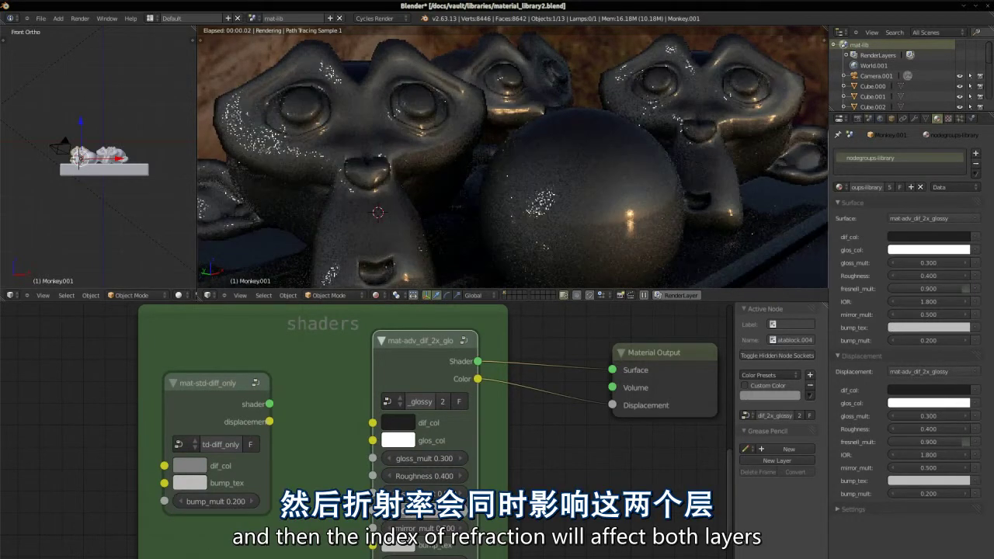
left_click(416, 511)
type("2")
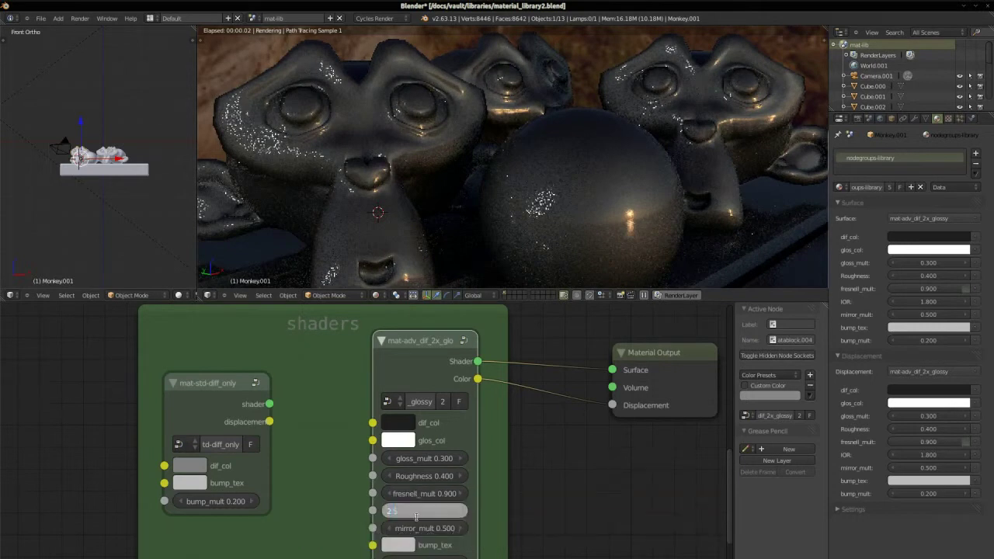
type(".5")
key("Return")
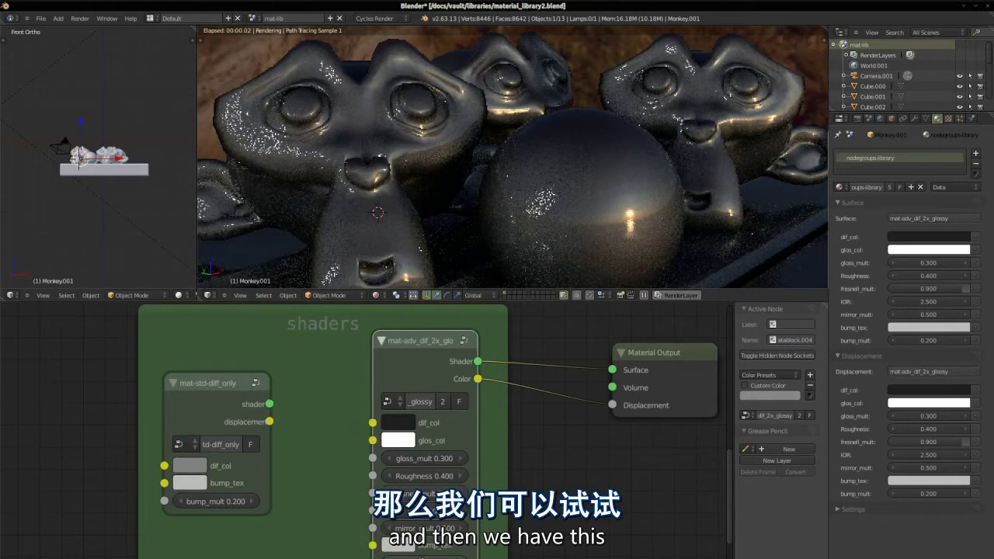
key("Tab")
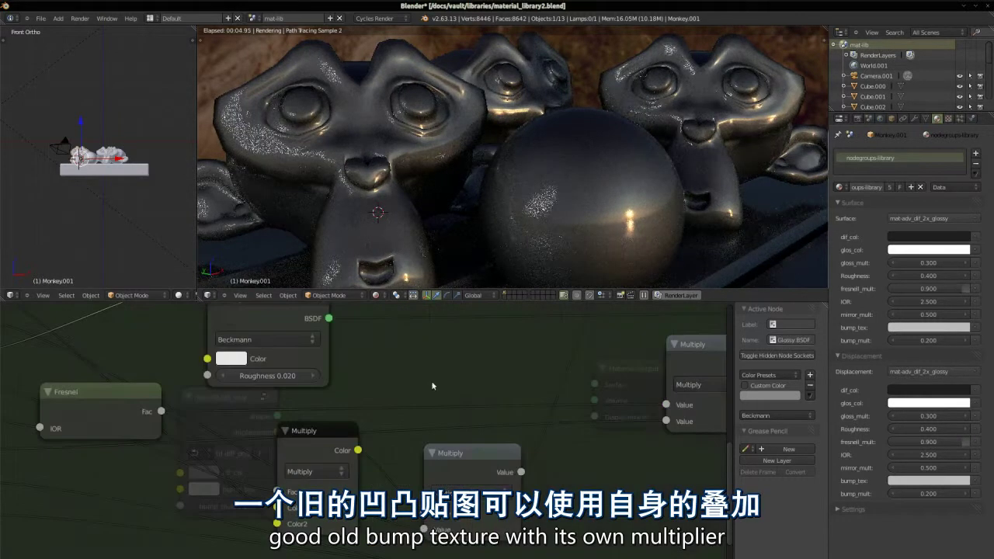
scroll(423, 452, "down", 5)
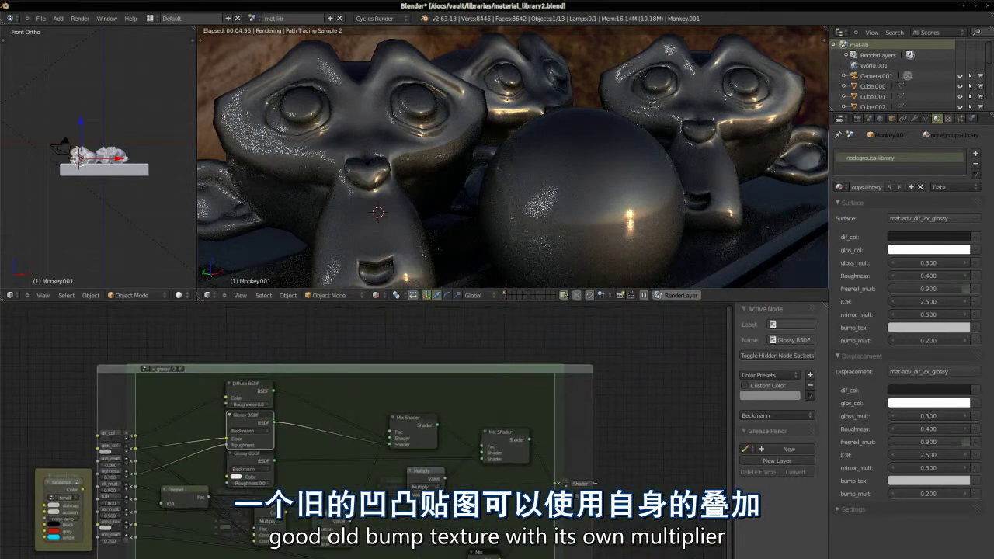
scroll(334, 474, "down", 2)
scroll(334, 474, "up", 3)
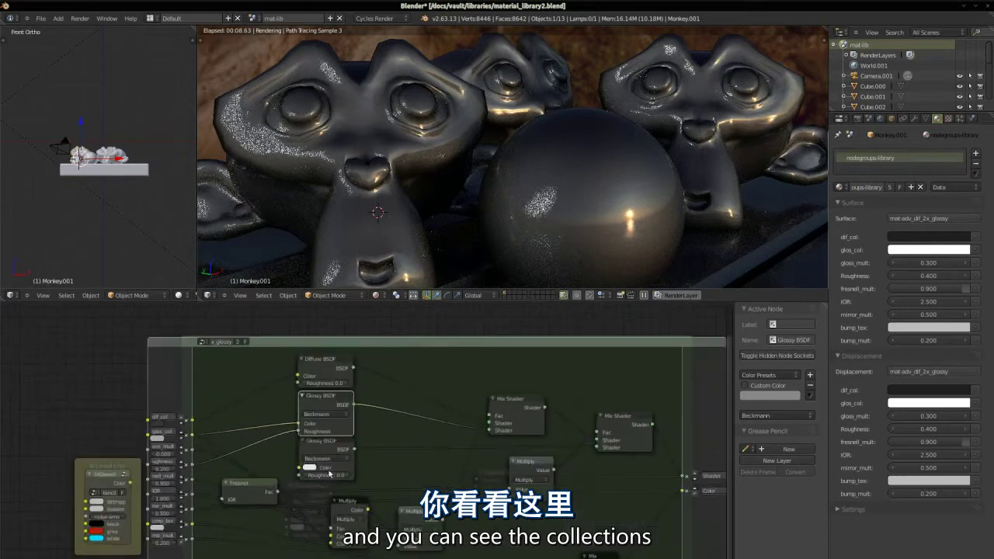
scroll(335, 474, "up", 3)
left_click(200, 493)
scroll(295, 454, "down", 1)
scroll(305, 444, "up", 1)
left_click_drag(305, 444, 299, 465)
scroll(299, 465, "down", 1)
middle_click_drag(299, 464, 271, 456)
scroll(268, 466, "up", 1)
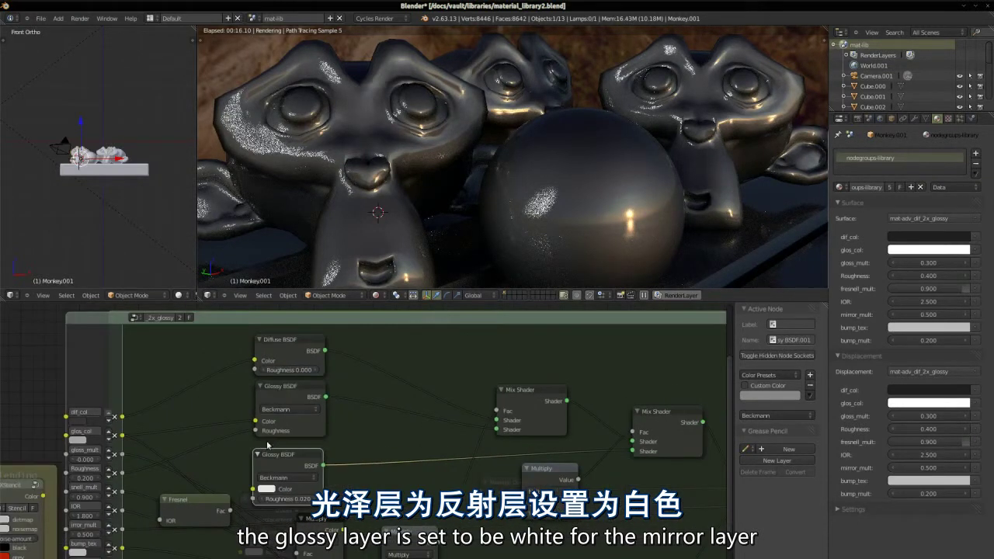
scroll(267, 470, "up", 1)
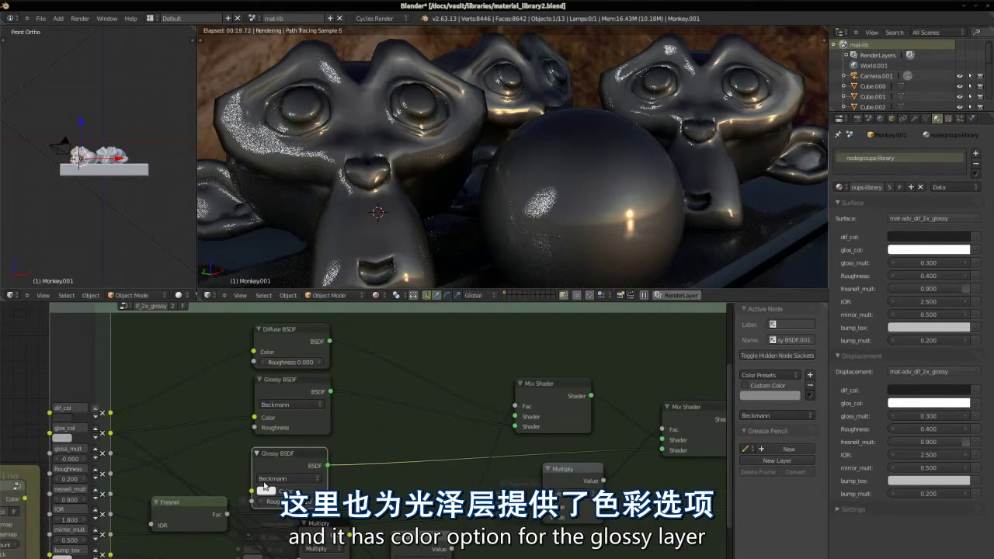
scroll(102, 439, "up", 1)
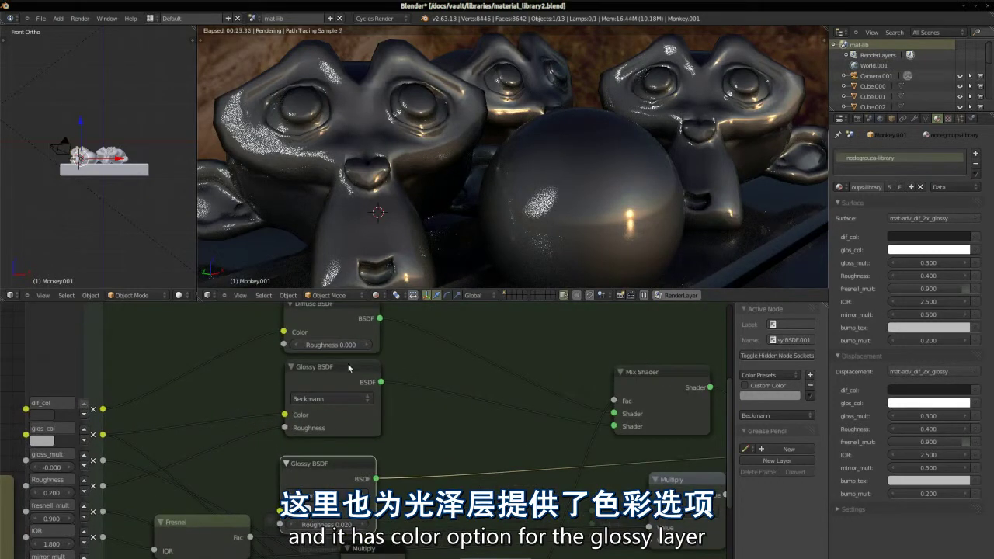
scroll(309, 469, "down", 1)
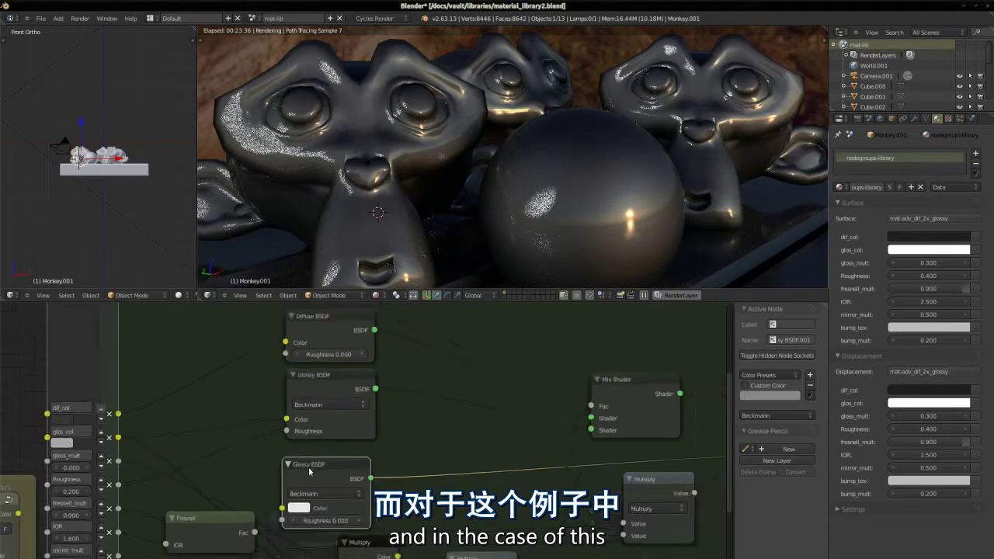
key("Tab")
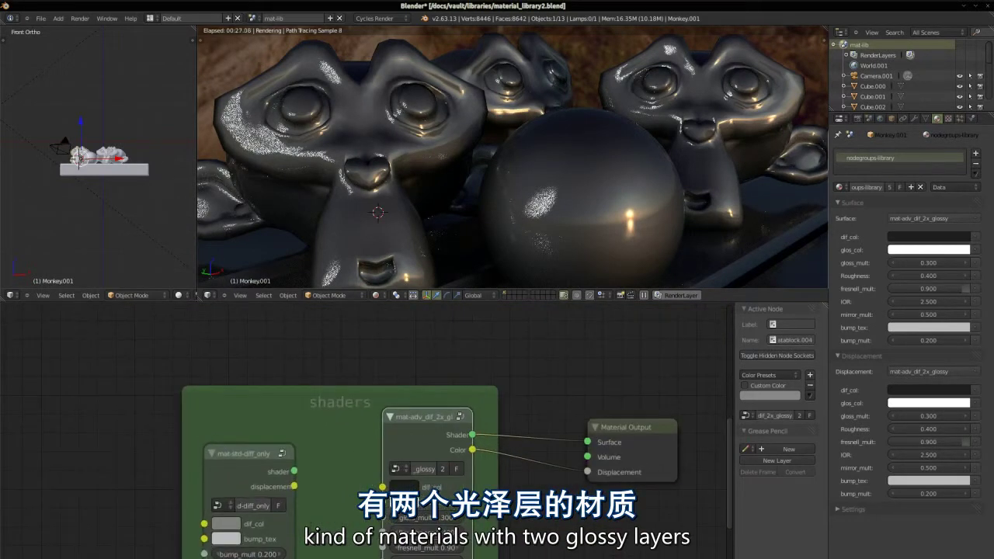
scroll(401, 501, "up", 1)
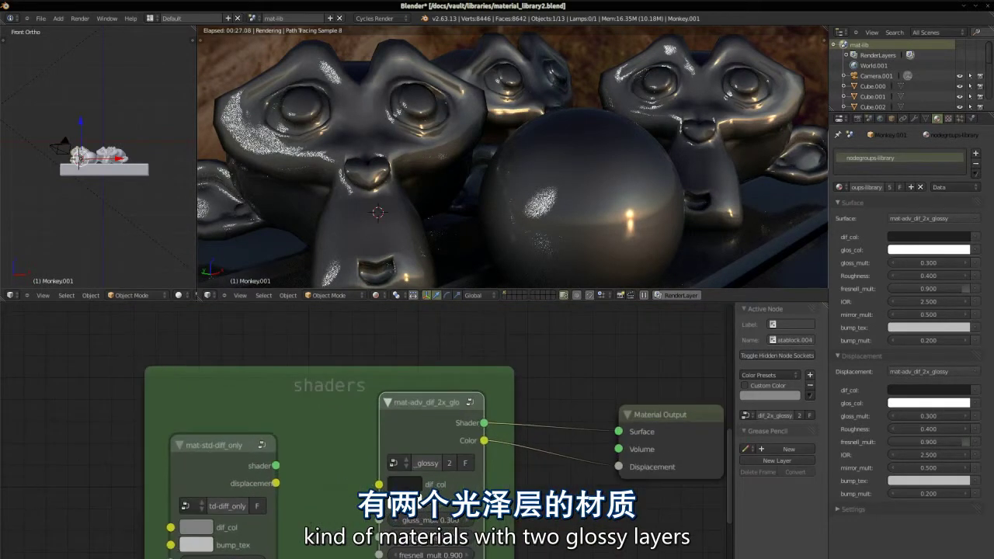
Make the group's glos_col yellow-green and its dif_col a very dark green.
left_click(404, 487)
mouse_move(474, 334)
left_mouse_down()
mouse_move(444, 349)
mouse_move(402, 328)
left_mouse_up()
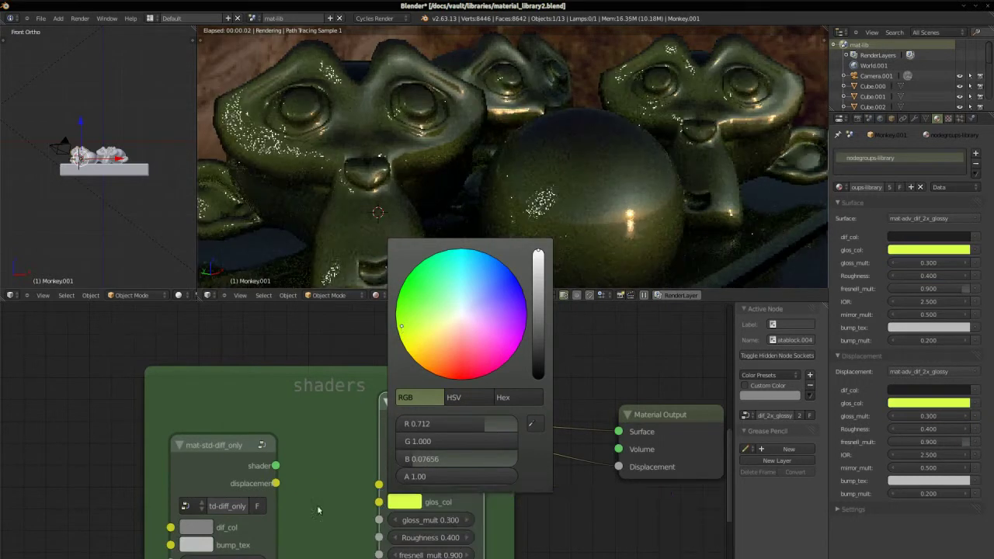
left_click(417, 487)
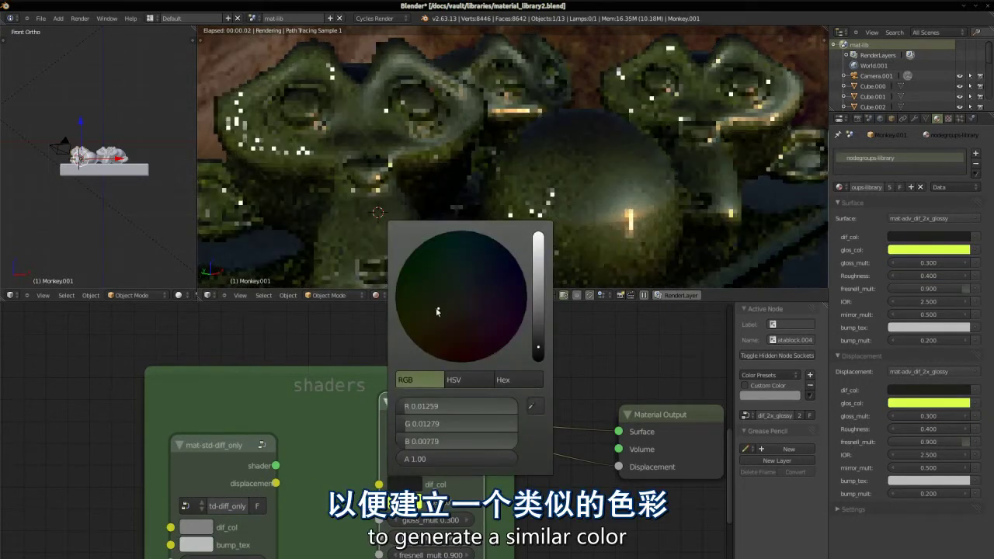
left_click_drag(432, 308, 413, 308)
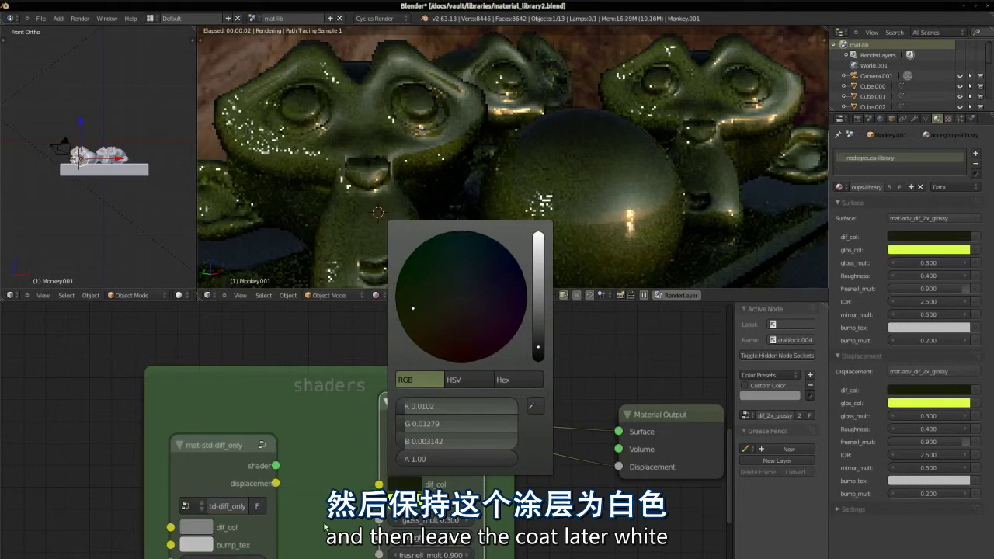
View the live render through the camera, recheck the gloss colour, and enter the group.
key("KP_0")
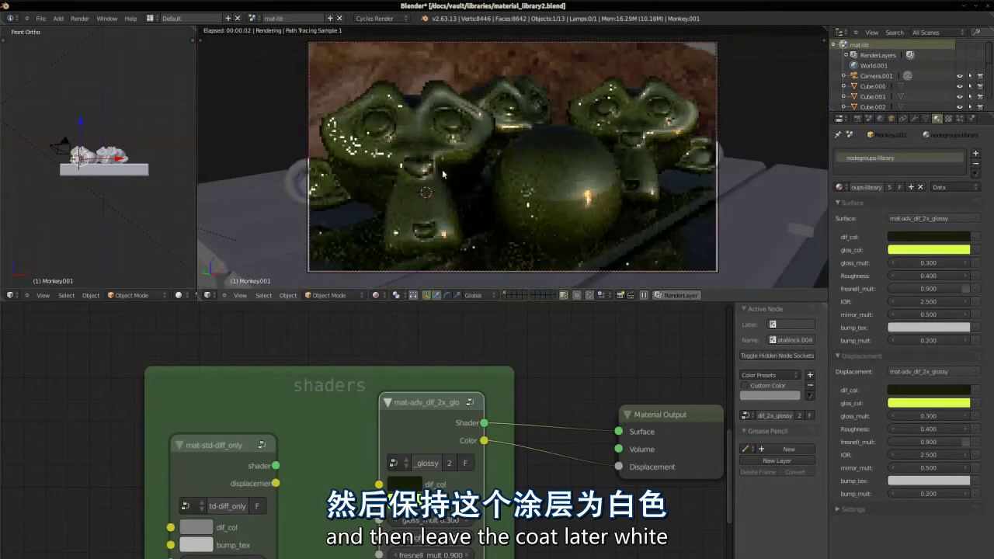
scroll(405, 157, "up", 4)
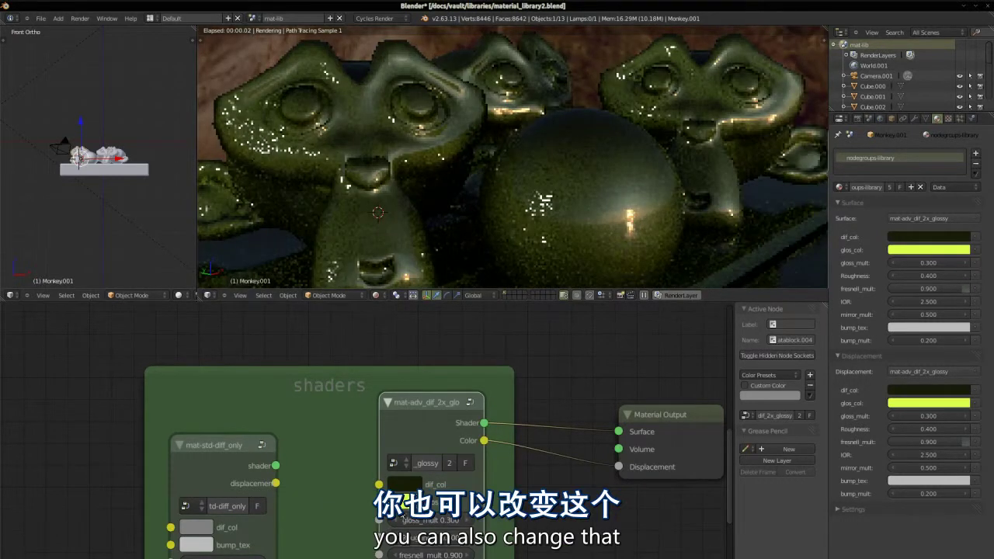
scroll(386, 466, "down", 3)
scroll(404, 485, "up", 2)
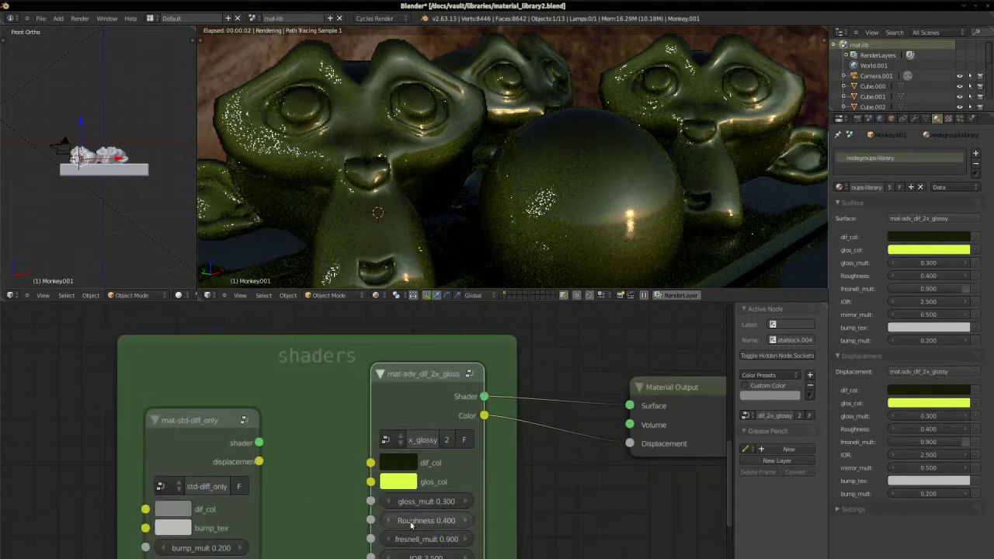
scroll(407, 480, "down", 2)
scroll(412, 505, "up", 2)
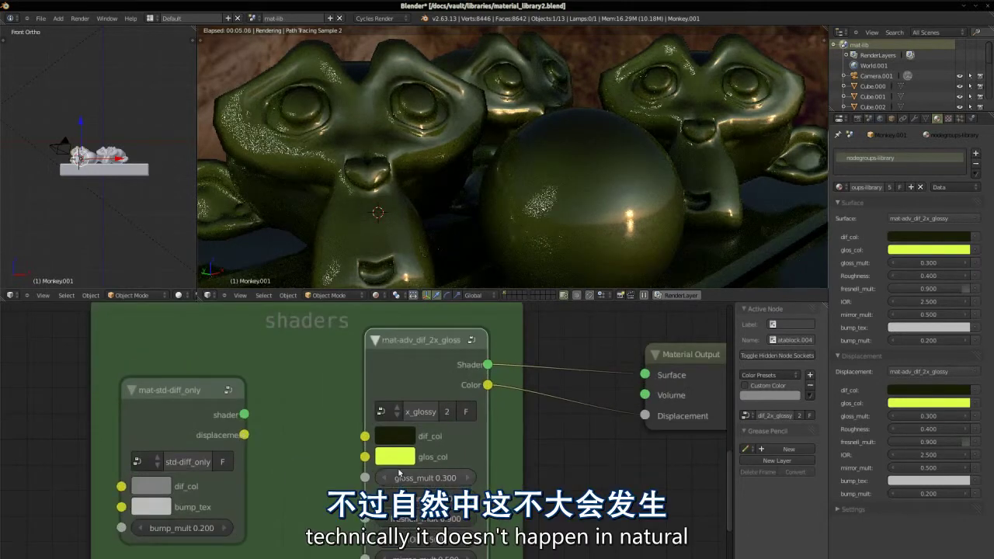
left_click(398, 460)
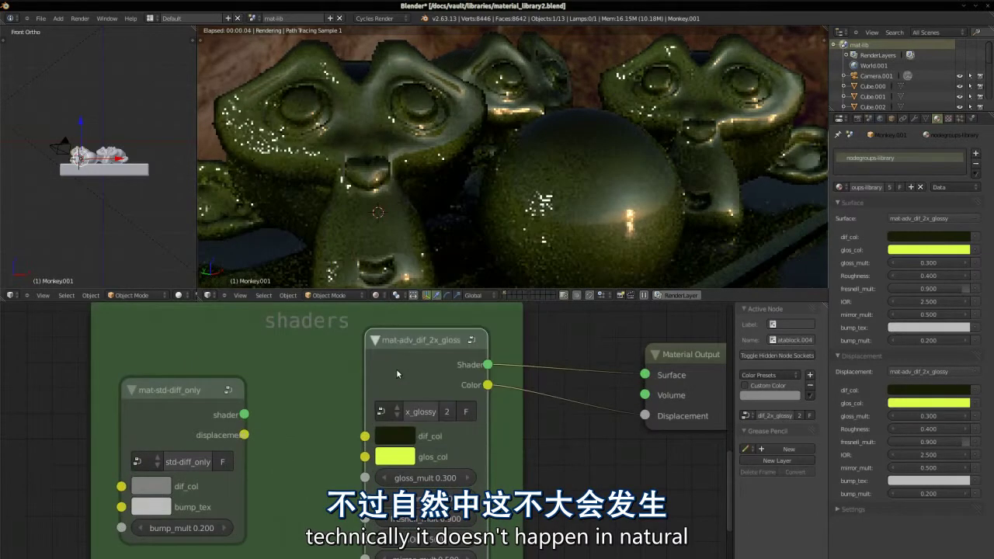
key("Tab")
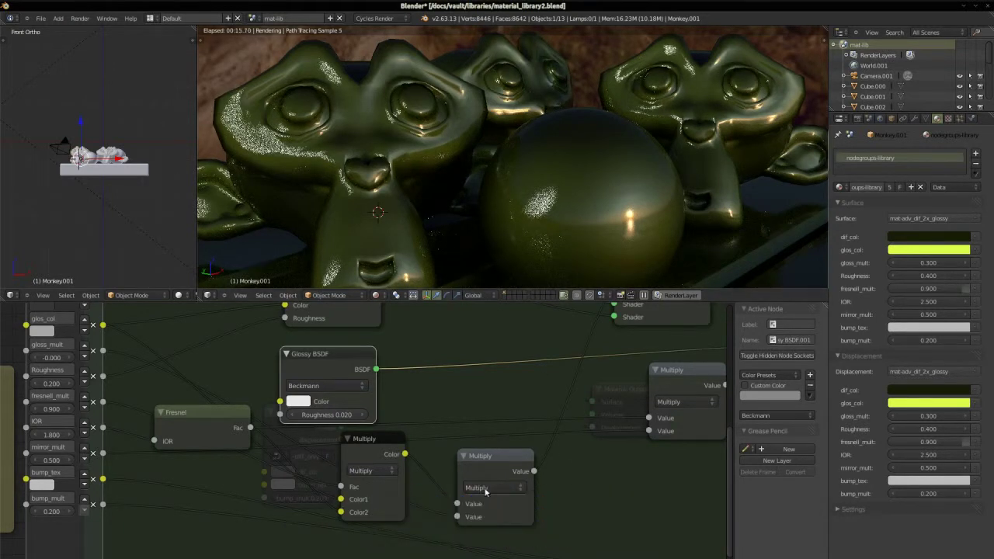
Set the Group Input's mirror_mult to 0.300.
scroll(486, 491, "down", 1)
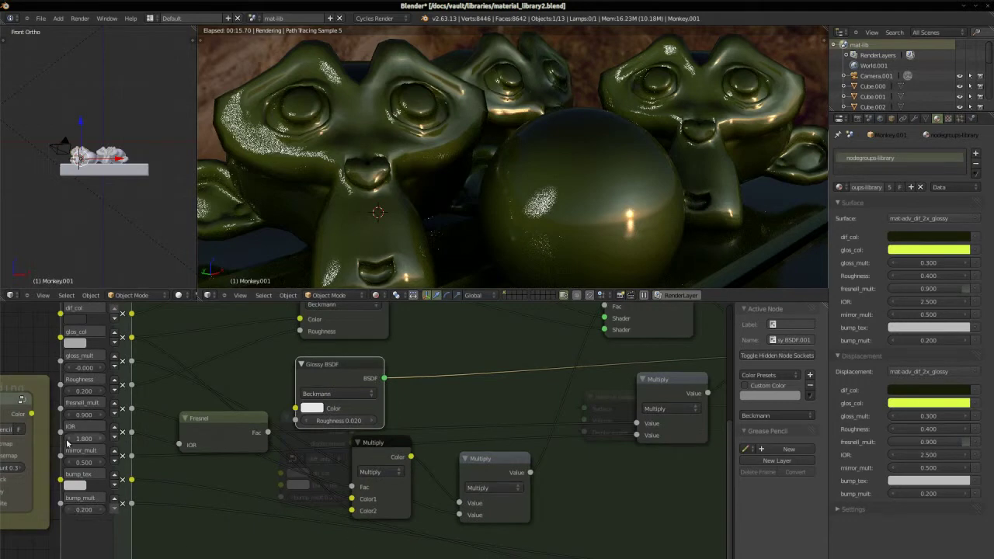
left_click(79, 463)
type("0.3")
key("Return")
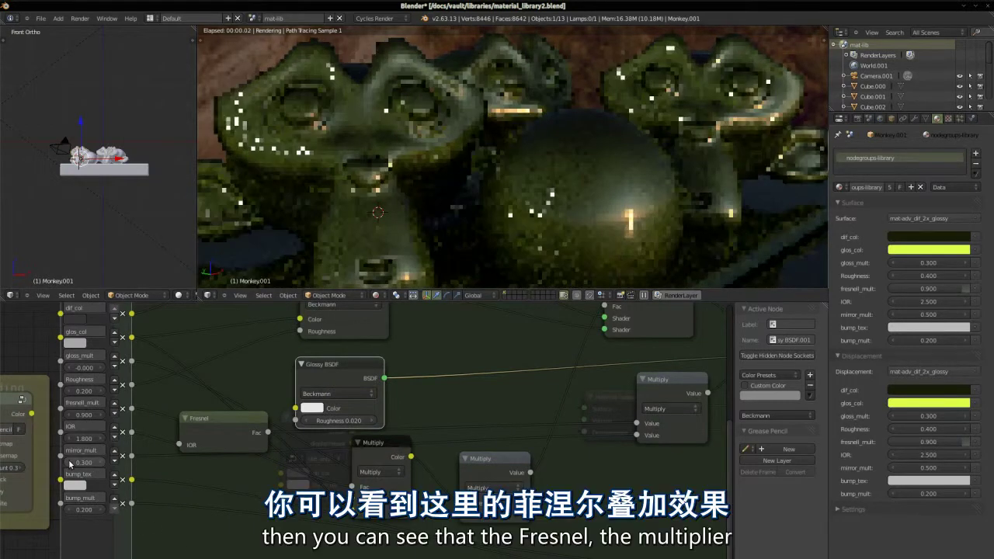
Move the Fresnel node lower and the math Multiply node up beside the lower Glossy BSDF.
scroll(78, 483, "down", 2)
middle_click_drag(78, 483, 37, 495)
middle_click_drag(253, 538, 296, 523)
left_click_drag(178, 484, 176, 519)
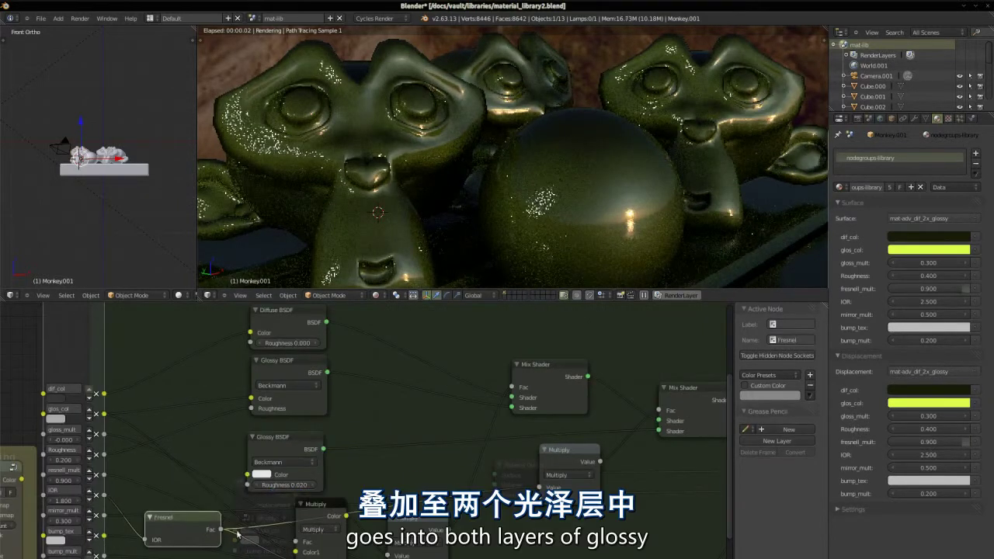
left_click(311, 511)
scroll(410, 457, "down", 3)
scroll(409, 466, "up", 2)
left_click(415, 490)
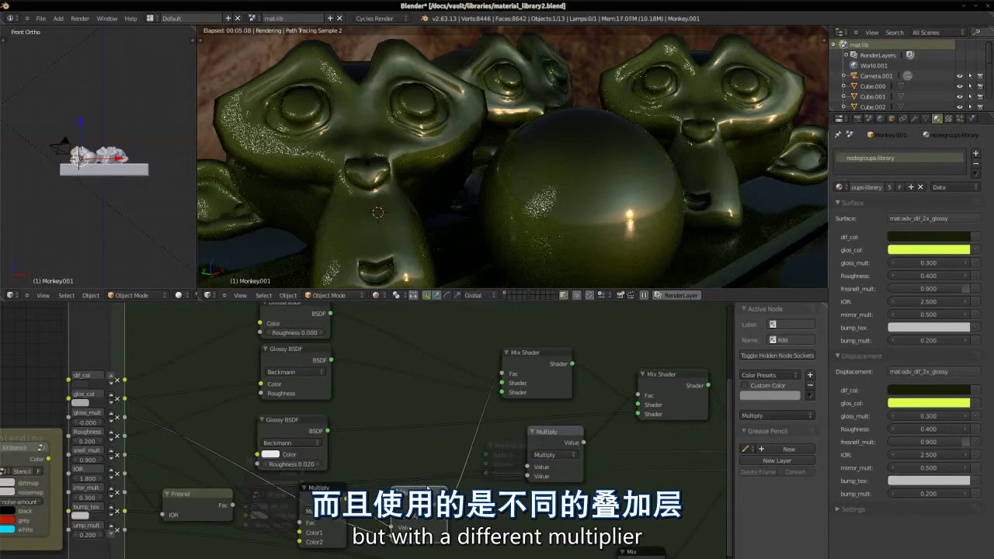
left_click_drag(415, 489, 384, 422)
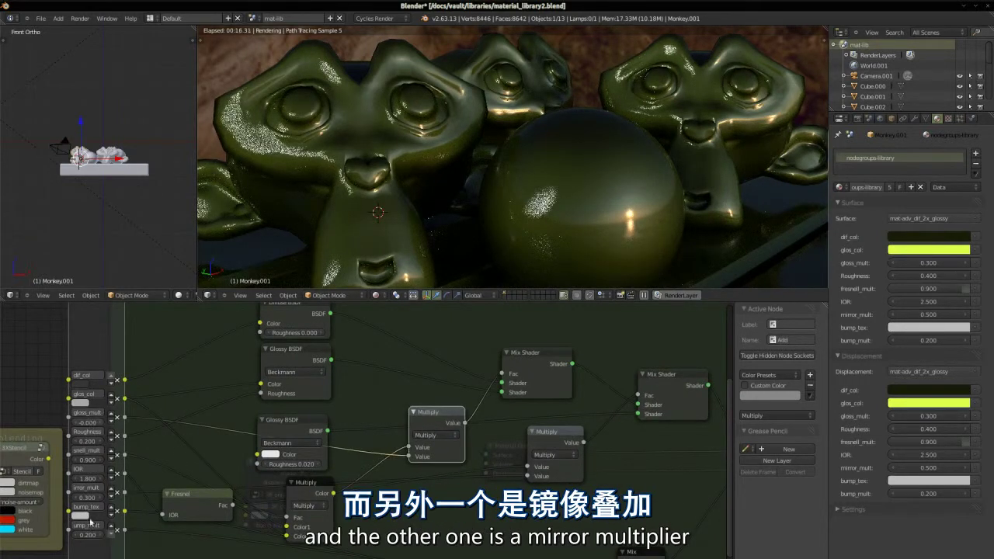
scroll(370, 428, "down", 2)
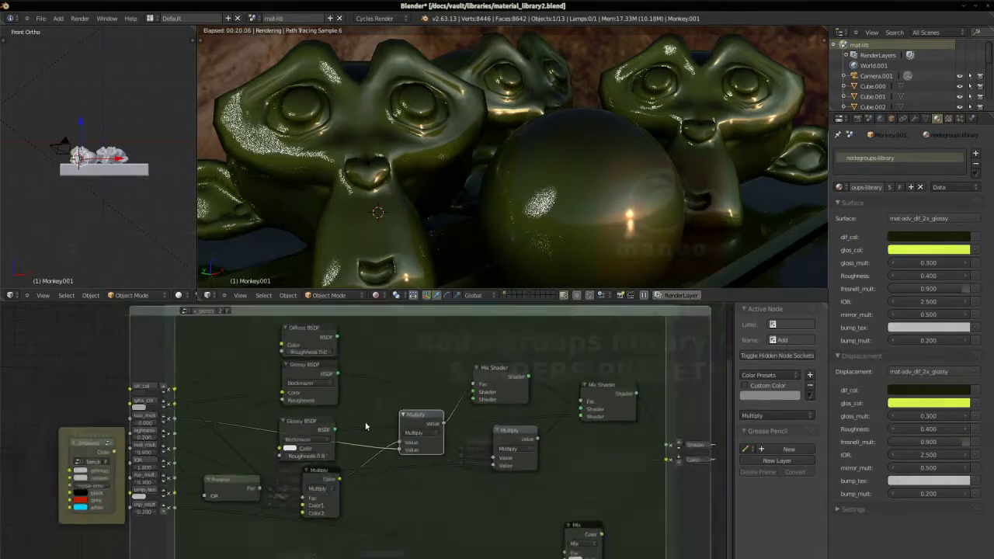